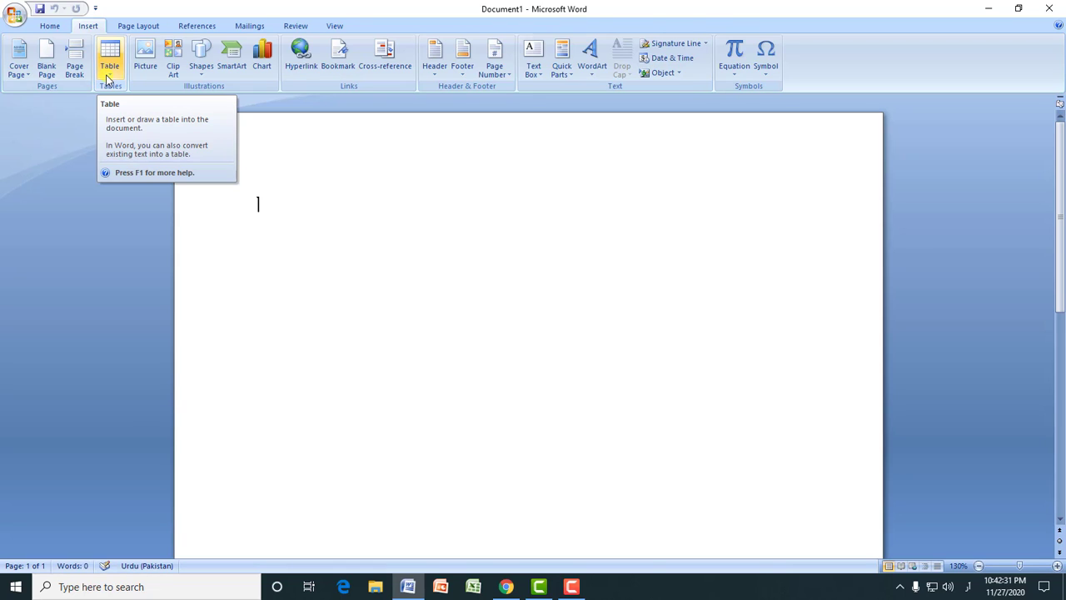
# - Insert a table of five columns by three rows and enter the headings Name, Hindi, Urdu, English and Total
pyautogui.click(114, 73)
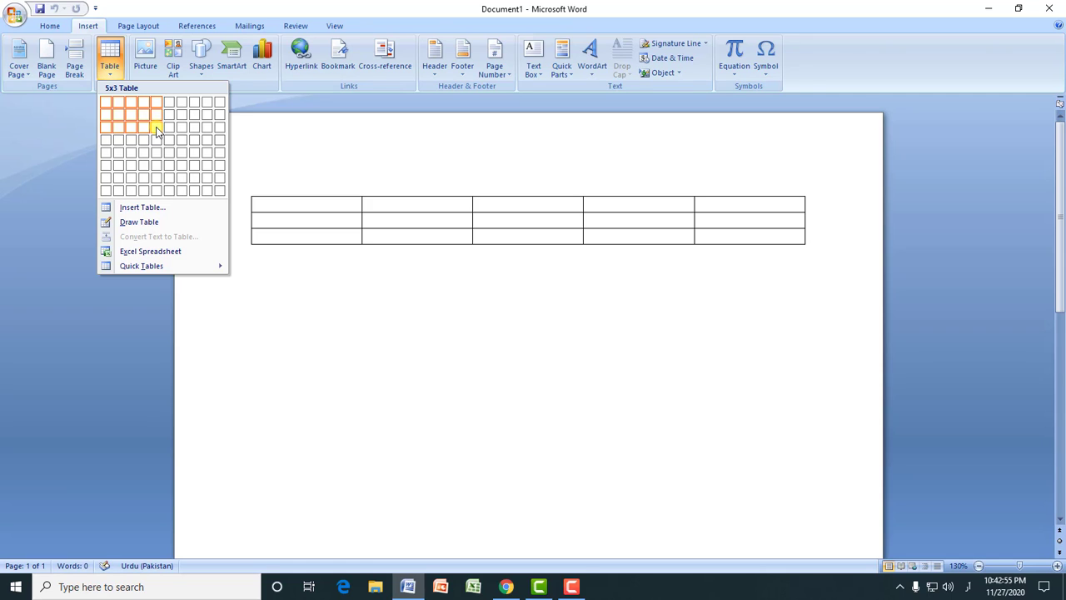
pyautogui.click(156, 129)
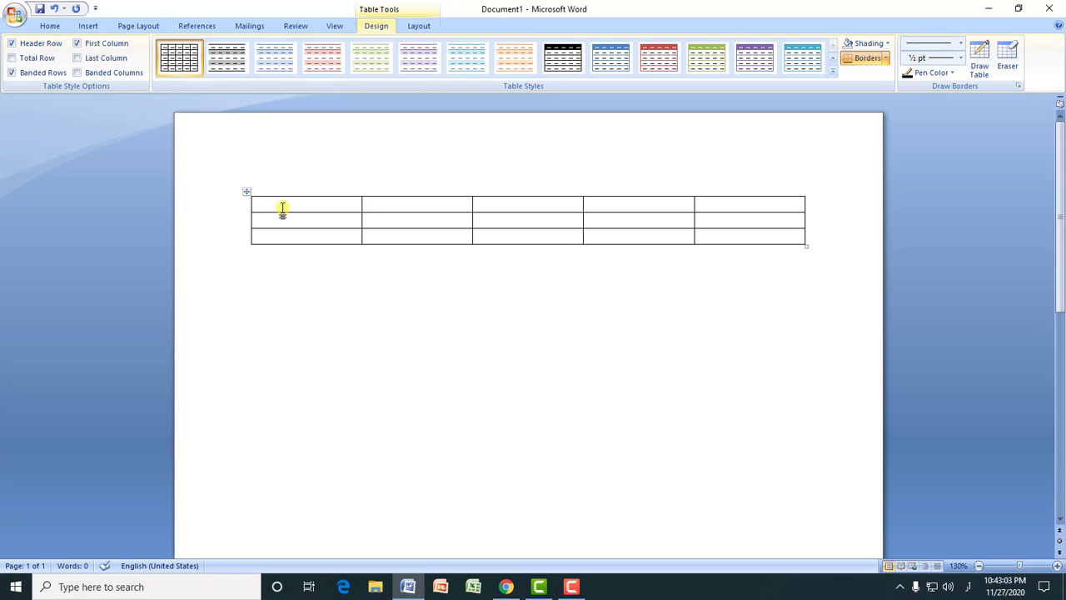
pyautogui.write('Name')
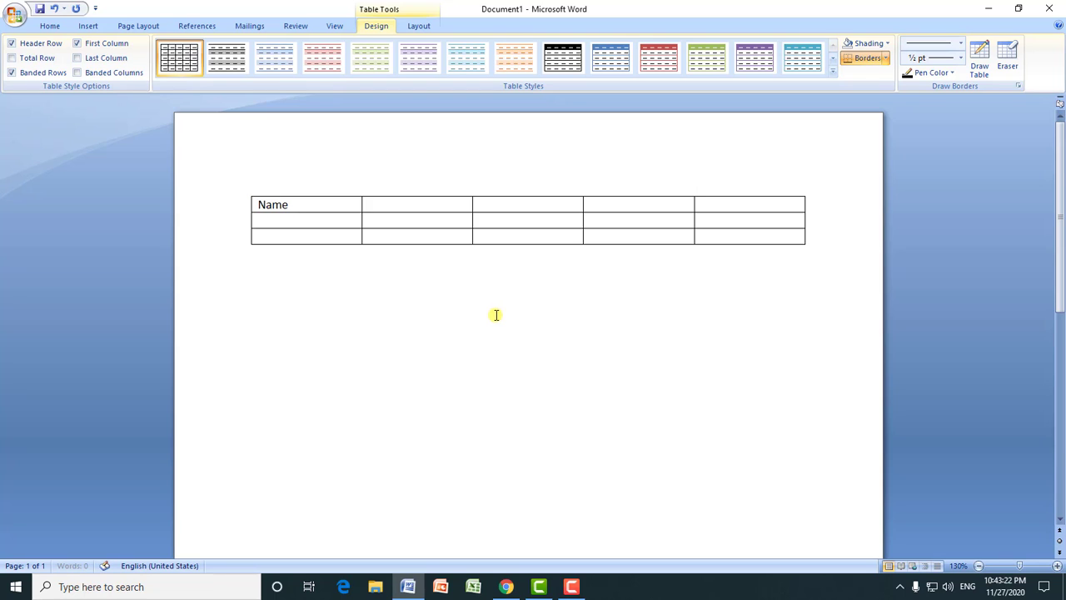
pyautogui.press('Tab')
pyautogui.write('Hindi')
pyautogui.press('Tab')
pyautogui.write('Urdu ')
pyautogui.write('English ')
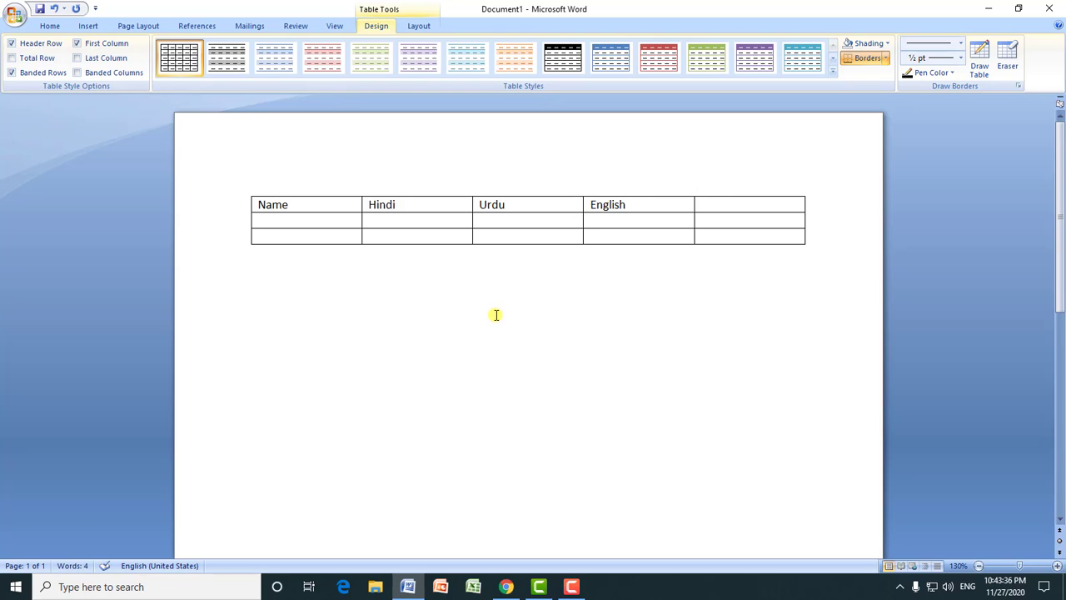
pyautogui.write('Total')
# - Fill row A with 25, 36, 48, 58 and row B with 45, 48, 48, 58
pyautogui.press('Tab')
pyautogui.write('58')
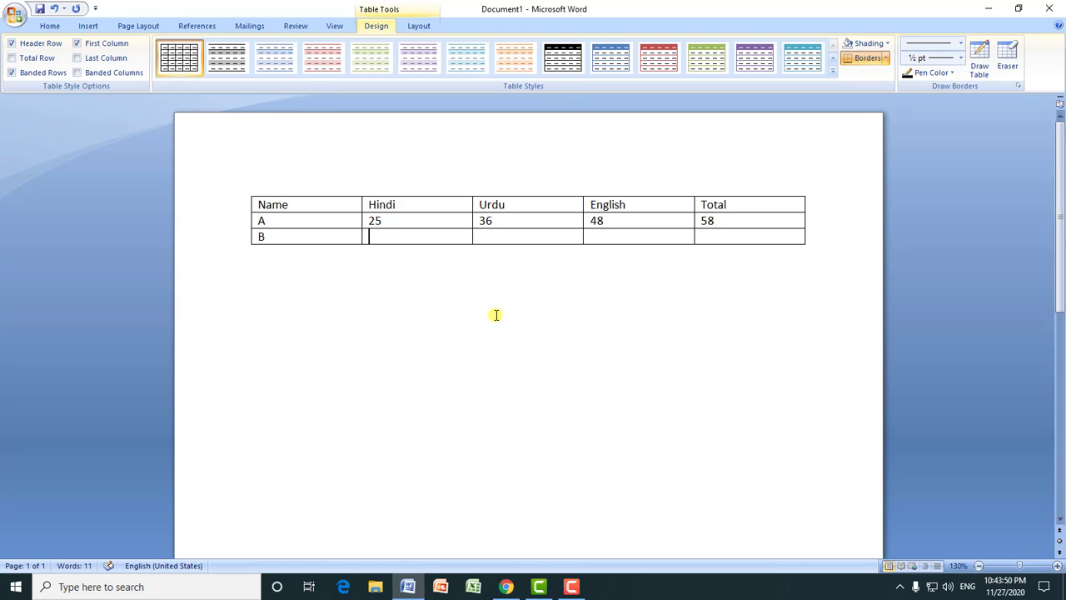
pyautogui.write('454858')
# - Add a row for C below row B with the values 25, 84, 69 and 78
pyautogui.press('Tab')
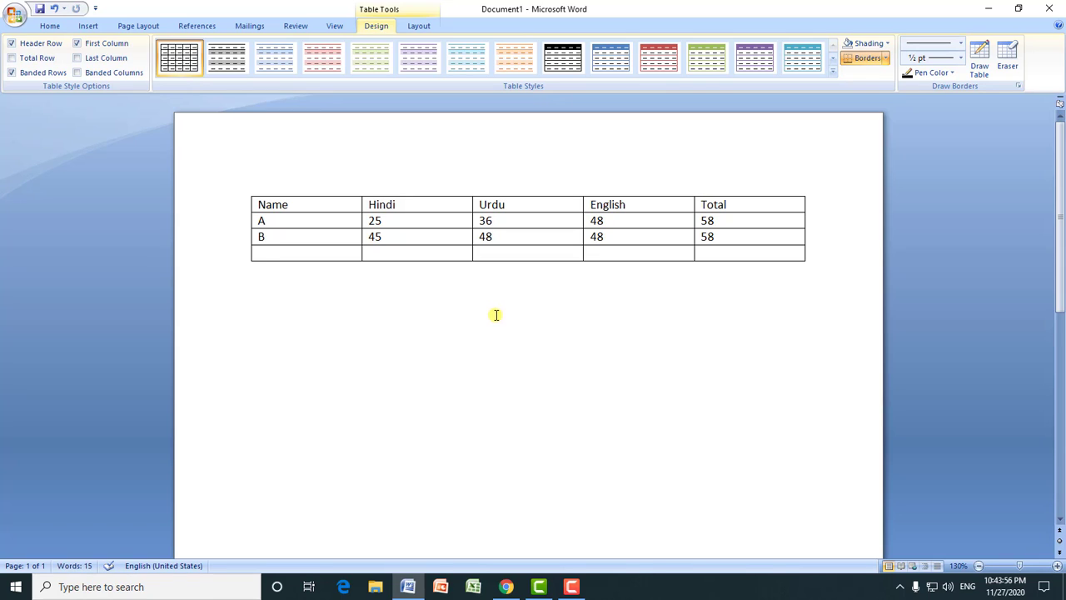
pyautogui.write('C')
pyautogui.press('Tab')
pyautogui.write('25 ')
pyautogui.write('84 ')
pyautogui.write('69')
pyautogui.press('Tab')
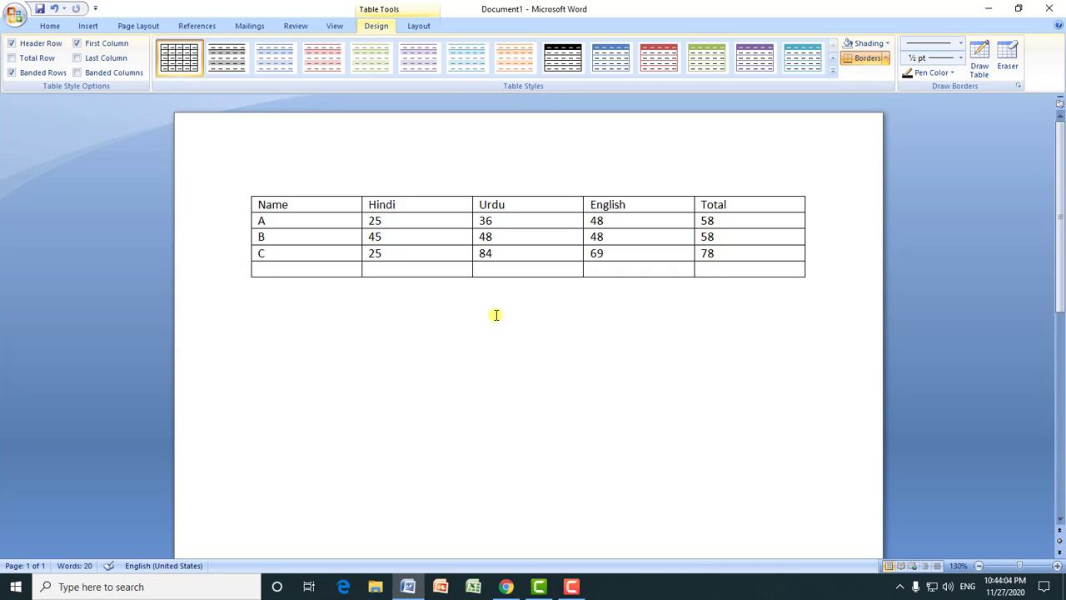
# - Fill the last row with name D and the values 28, 59, 63 and 78
pyautogui.write('D')
pyautogui.press('Tab')
pyautogui.press('Tab')
pyautogui.write('28 ')
pyautogui.write('59 ')
pyautogui.write('63')
pyautogui.press('Tab')
pyautogui.write('78')
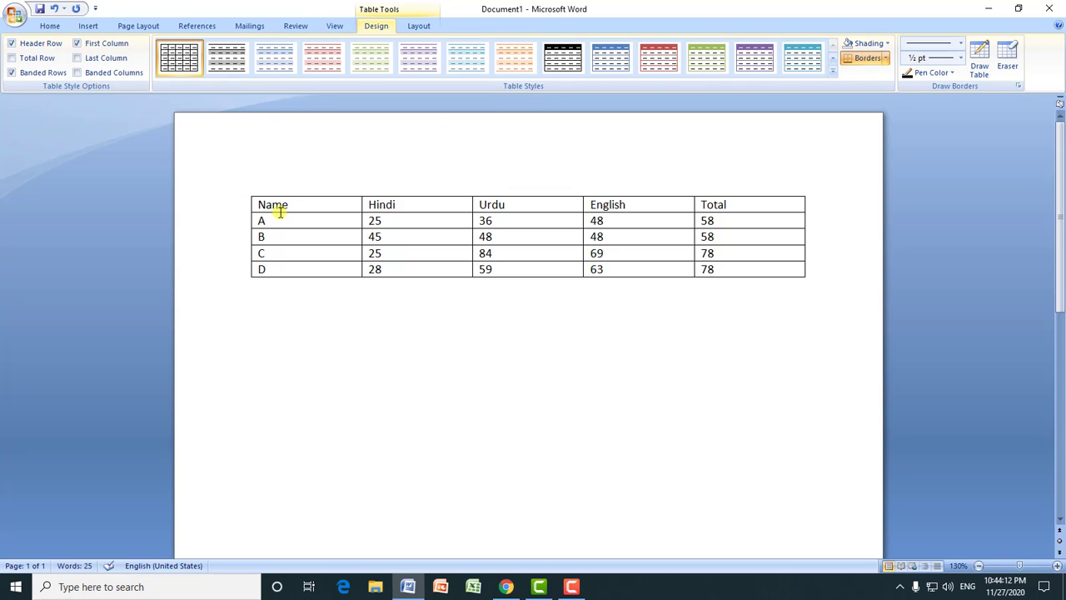
# - Set the whole table's font size to 18 and apply the purple Light List table style
pyautogui.moveTo(260, 205); pyautogui.dragTo(732, 277)
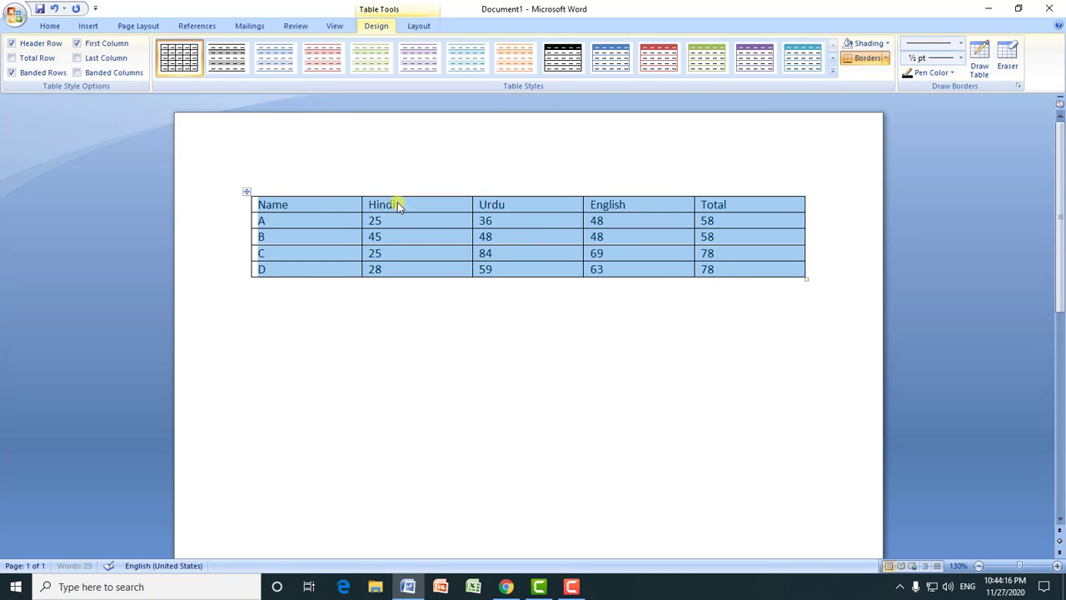
pyautogui.click(52, 26)
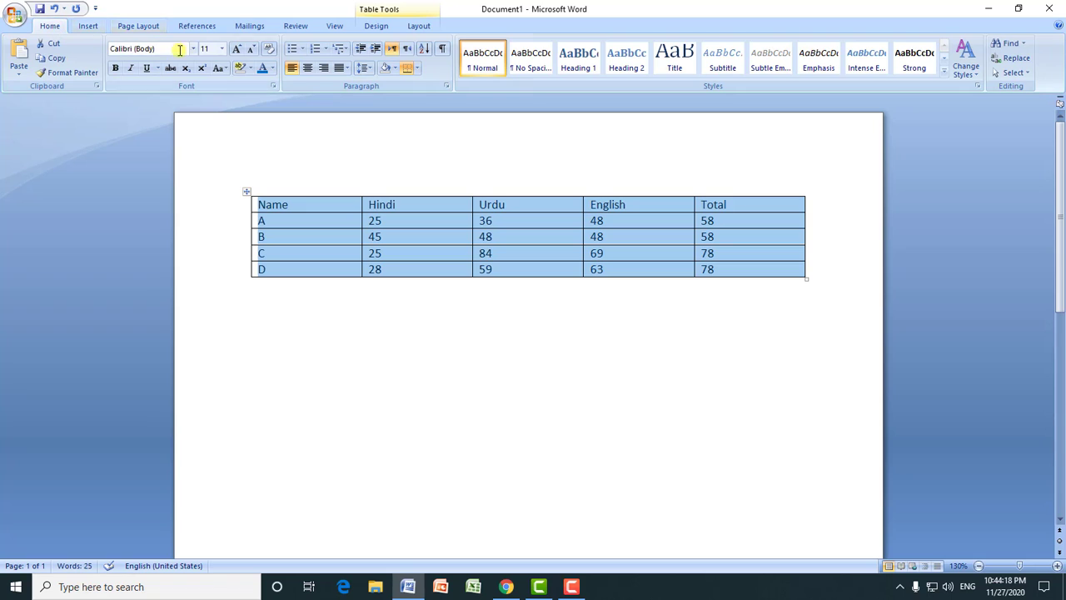
pyautogui.click(221, 48)
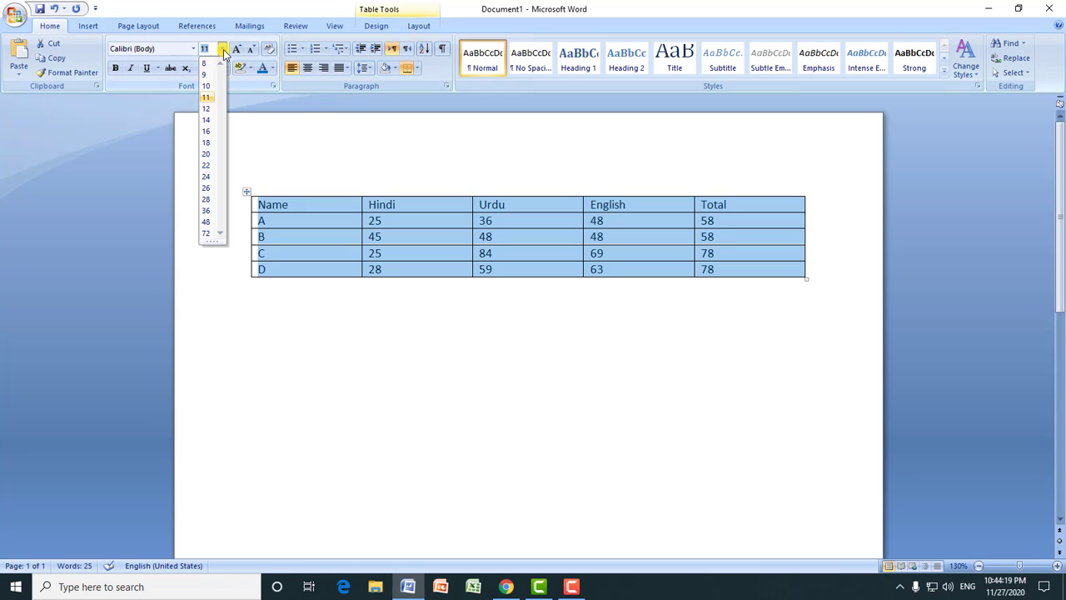
pyautogui.click(208, 141)
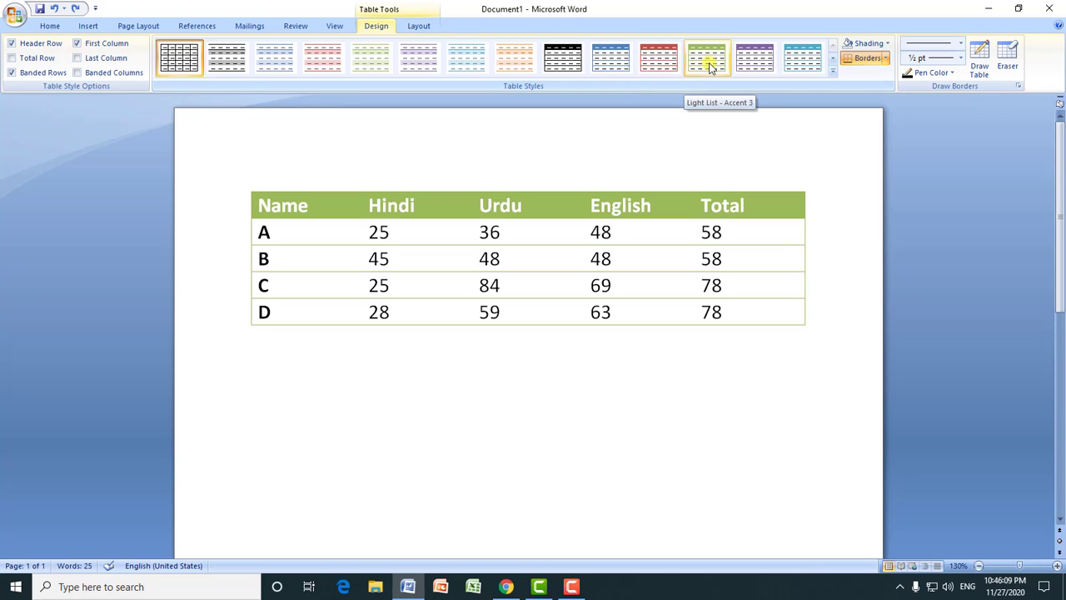
pyautogui.click(754, 66)
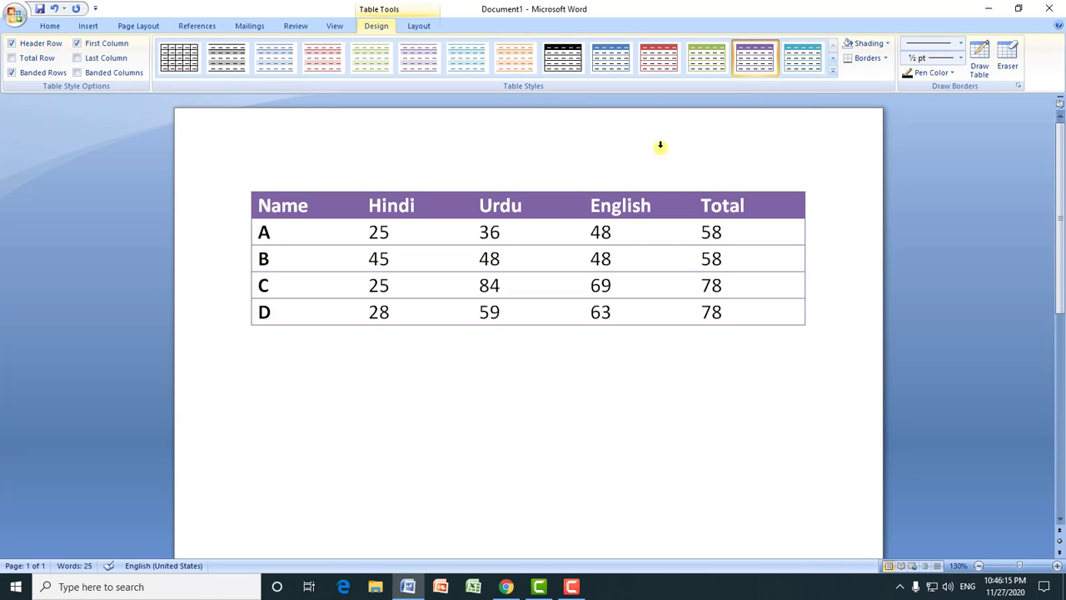
# - Turn the table's Header Row formatting off and back on
pyautogui.click(390, 233)
pyautogui.click(11, 45)
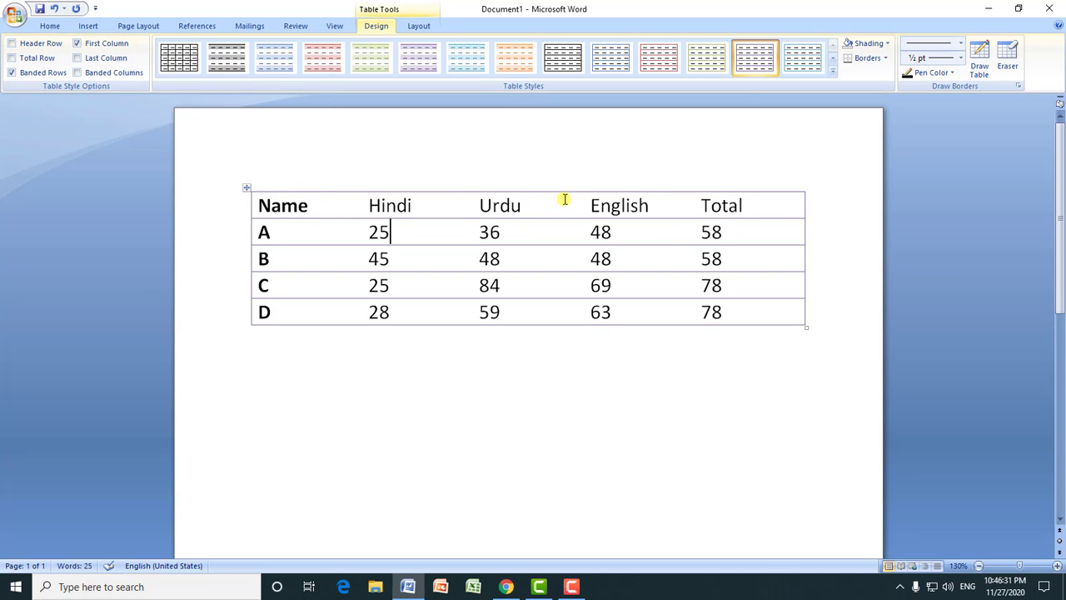
pyautogui.click(12, 44)
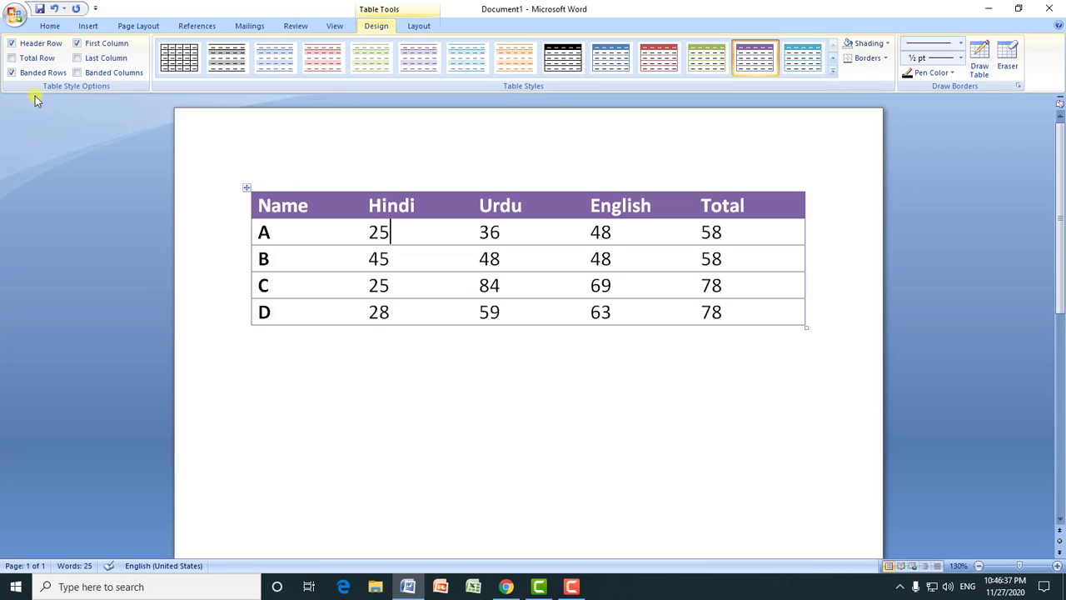
# - Turn the table's Total Row formatting on and off again to compare the last row's appearance
pyautogui.click(12, 58)
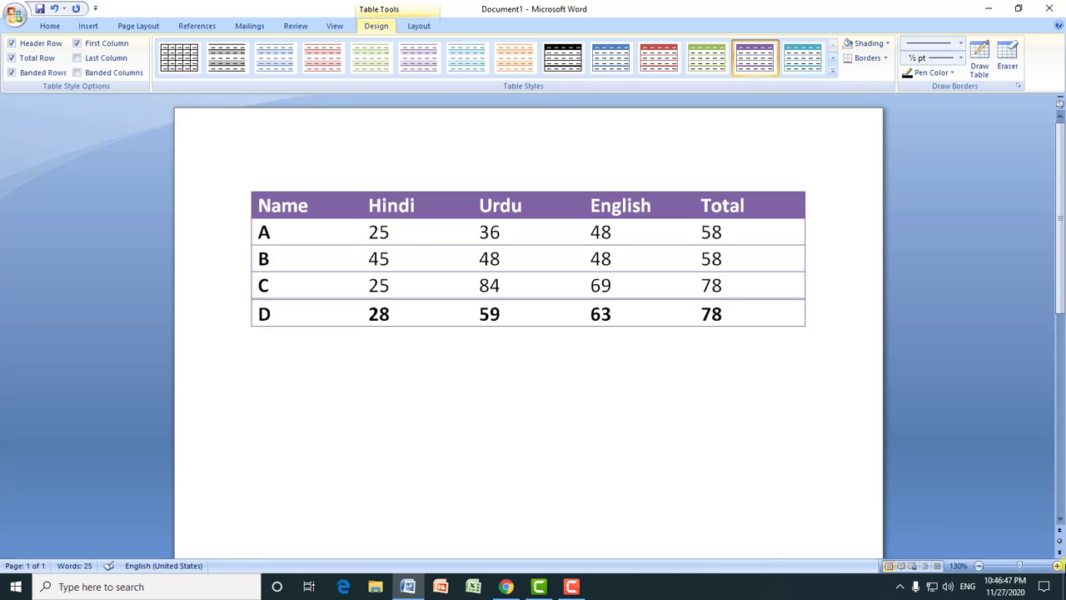
pyautogui.click(1058, 565)
pyautogui.click(1058, 566)
pyautogui.click(1057, 565)
pyautogui.click(1058, 565)
pyautogui.click(1058, 566)
pyautogui.click(1058, 565)
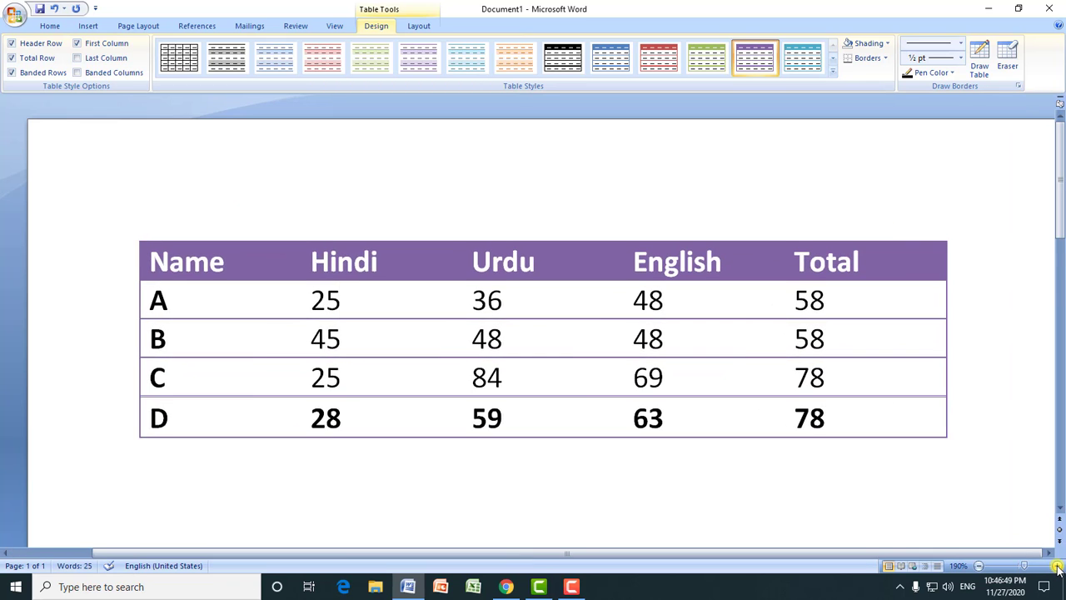
pyautogui.click(1058, 566)
pyautogui.click(1058, 566)
pyautogui.click(979, 565)
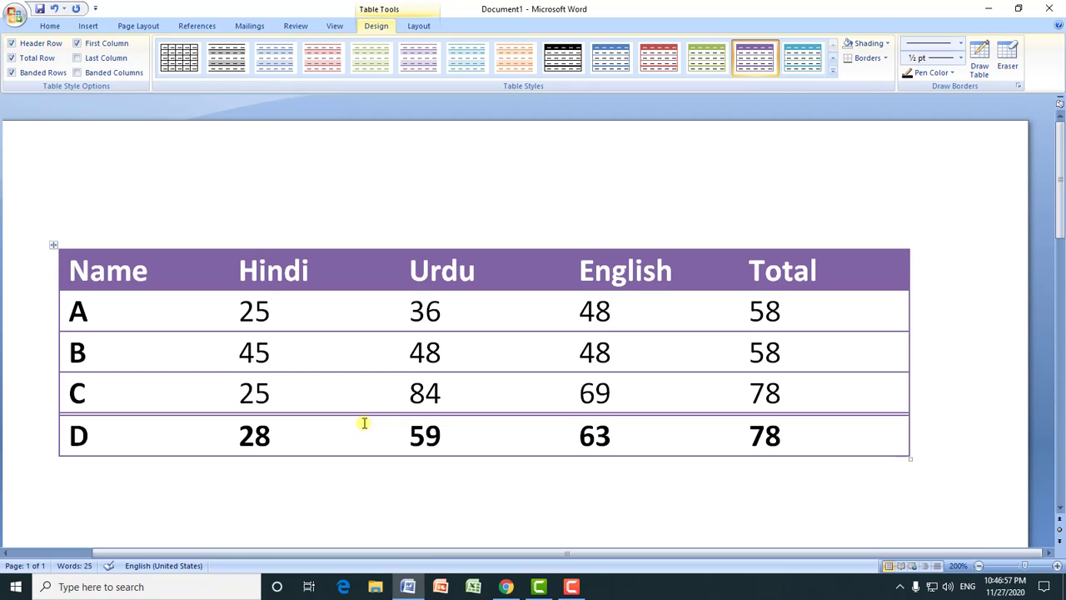
pyautogui.click(12, 58)
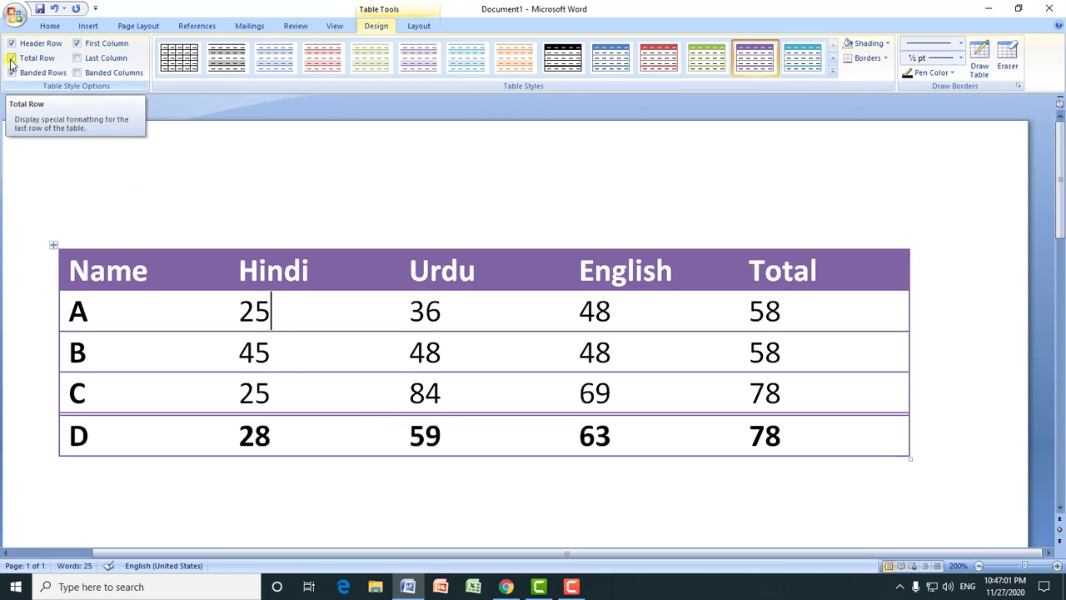
pyautogui.click(12, 58)
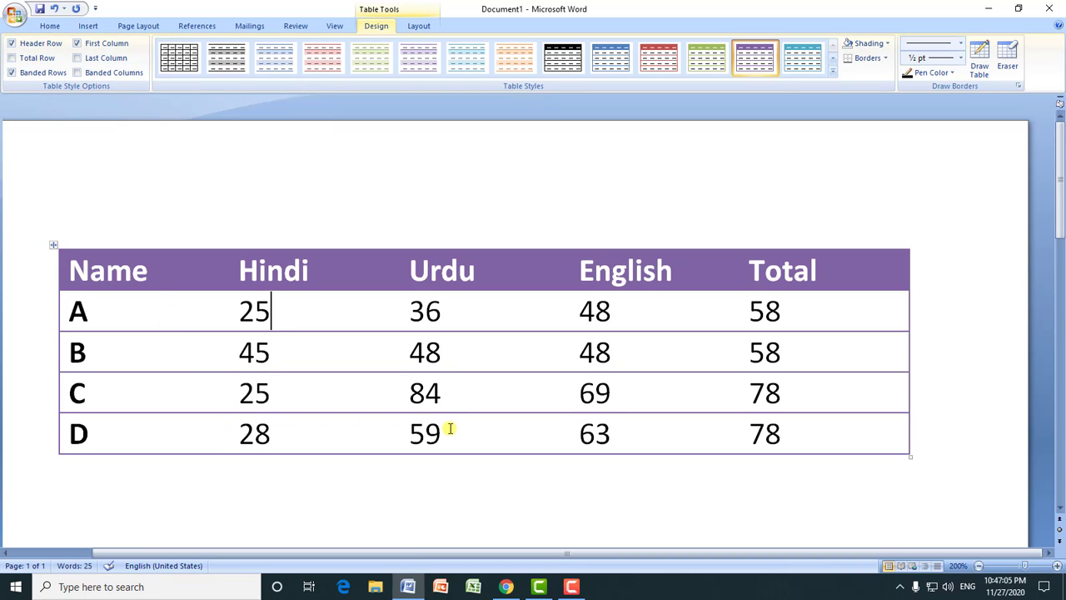
# - Turn the Banded Rows formatting off and back on, and do the same with First Column
pyautogui.click(12, 73)
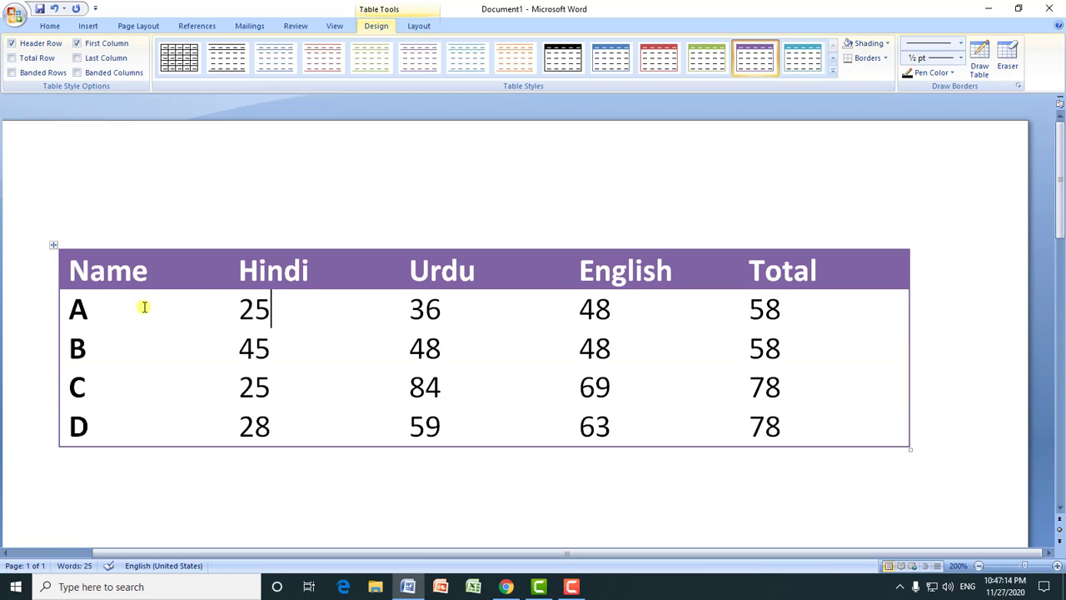
pyautogui.moveTo(75, 309); pyautogui.dragTo(780, 430)
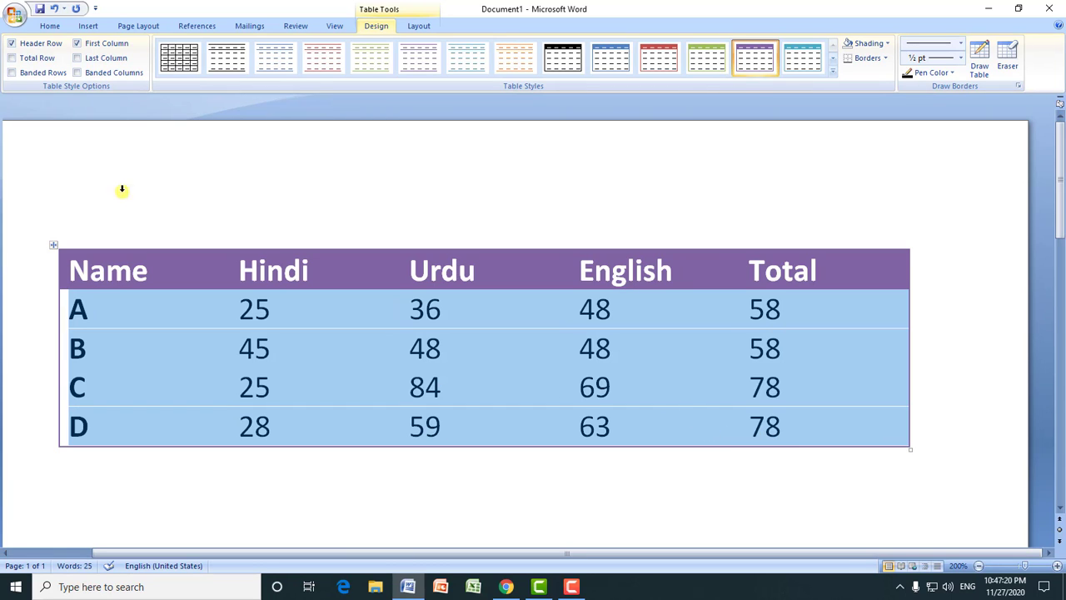
pyautogui.click(175, 320)
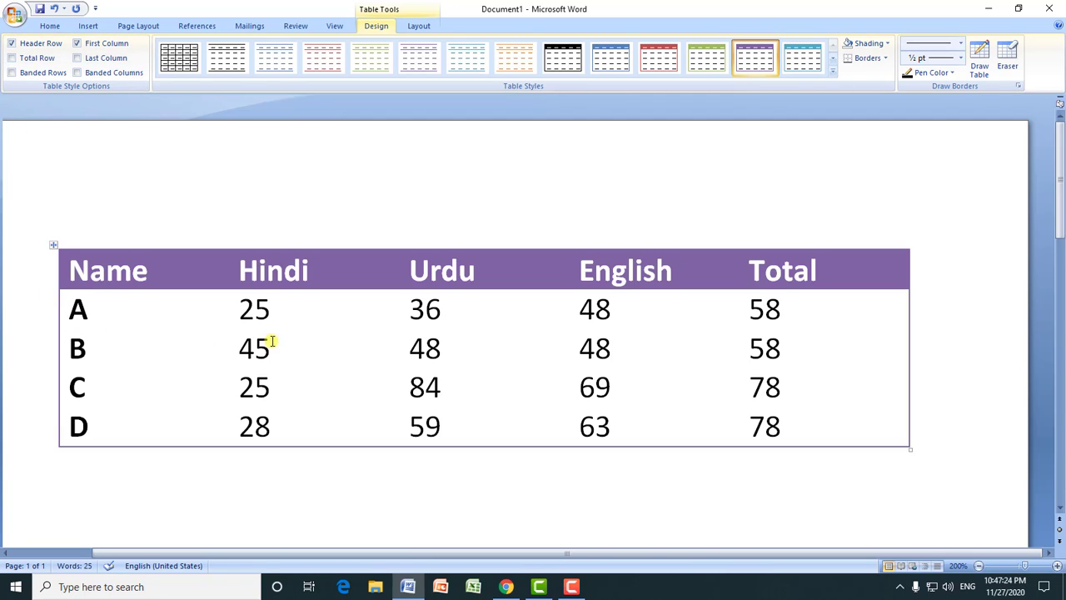
pyautogui.click(12, 73)
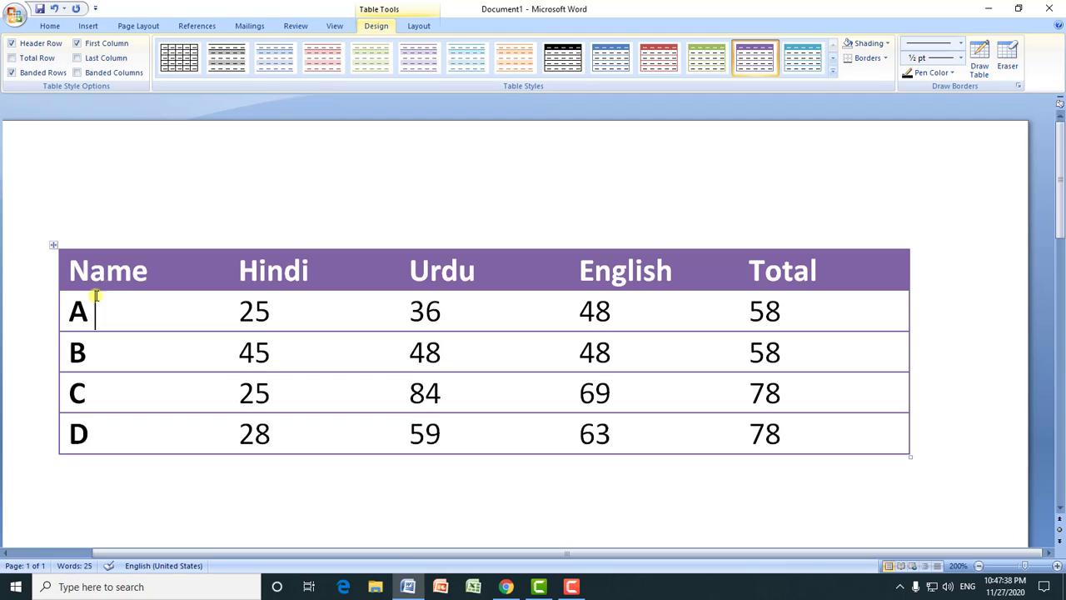
pyautogui.click(76, 45)
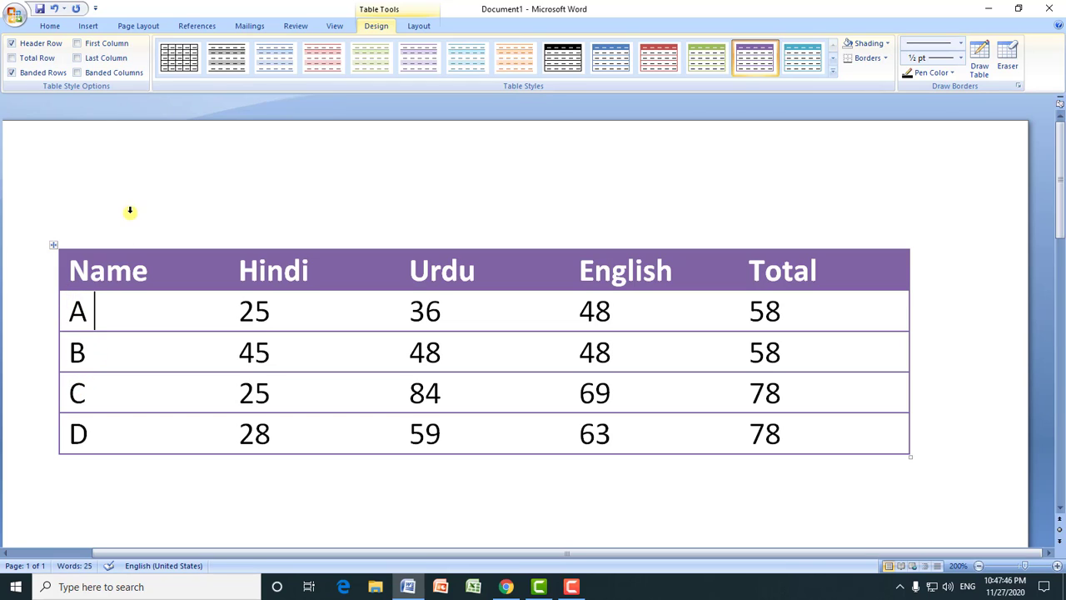
pyautogui.click(77, 45)
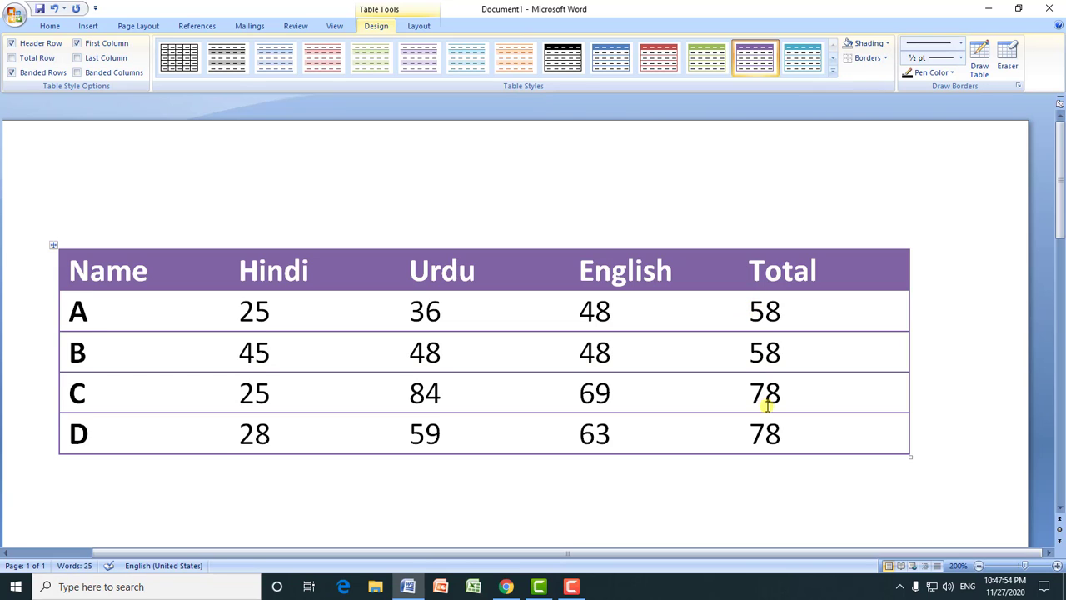
# - Enable the Last Column and Banded Columns formatting for the table
pyautogui.click(78, 59)
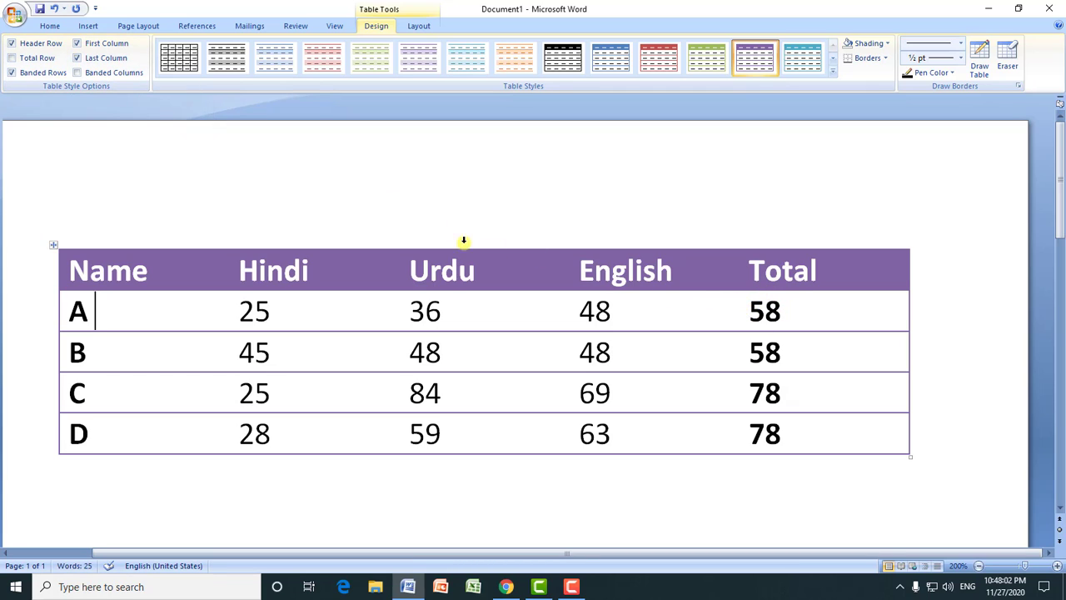
pyautogui.click(77, 73)
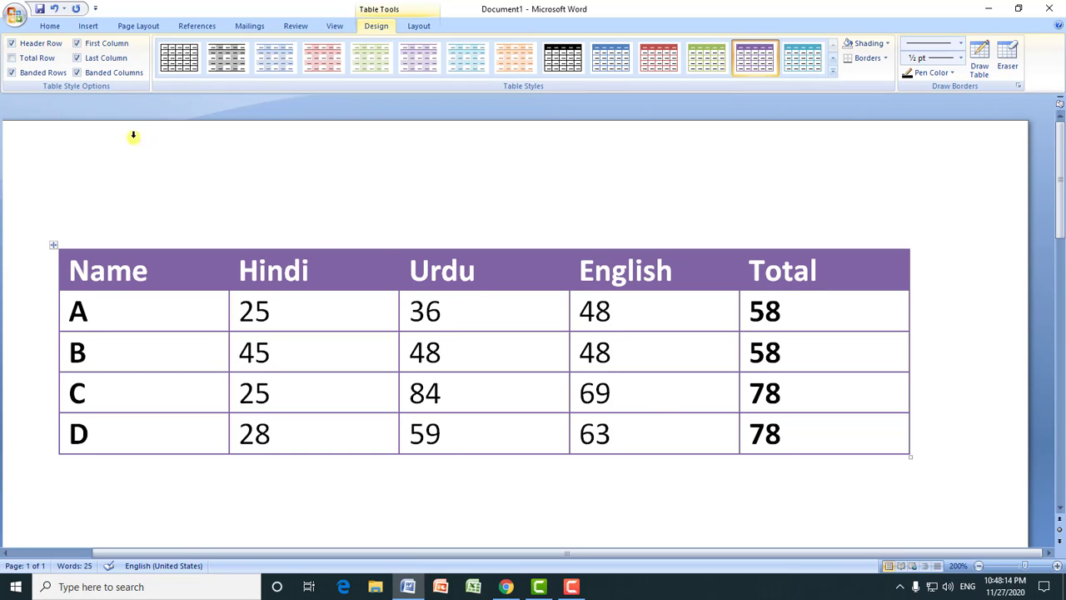
pyautogui.click(77, 73)
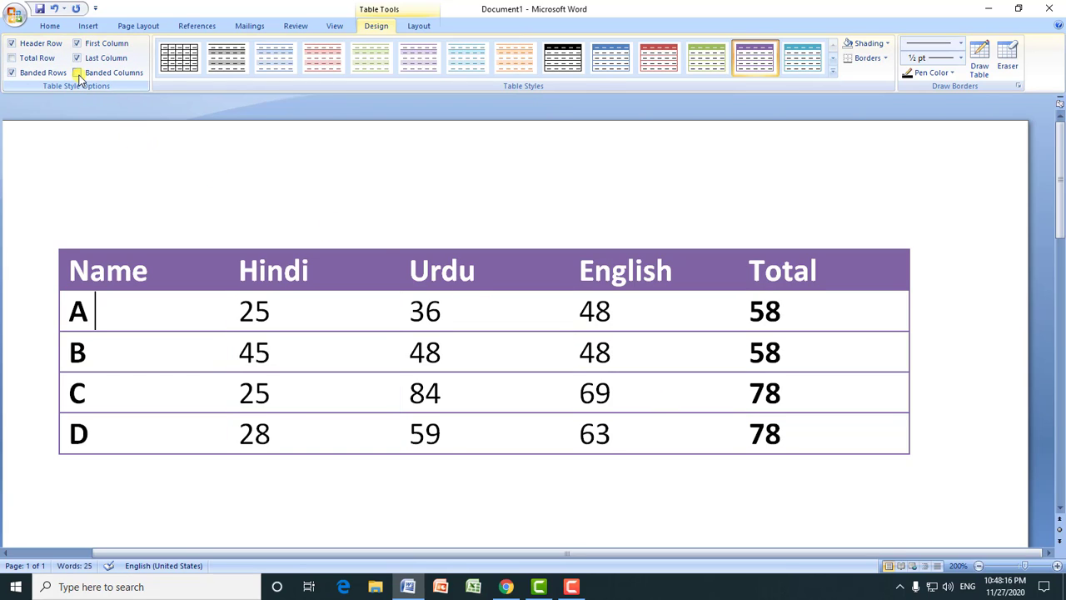
pyautogui.click(77, 73)
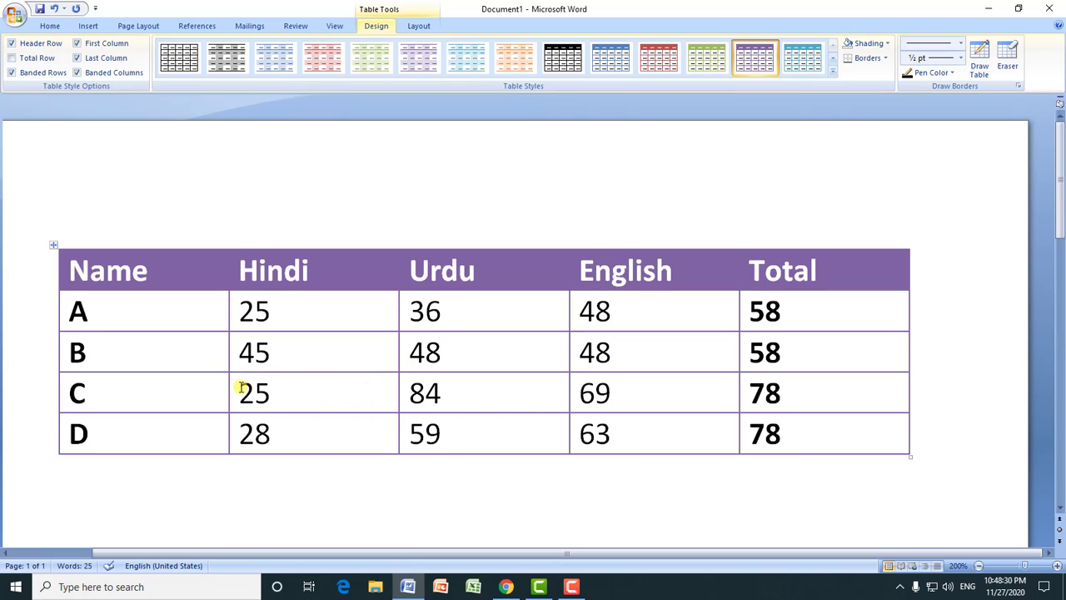
# - Shade the Hindi cell of row C with the standard red color
pyautogui.moveTo(240, 387); pyautogui.dragTo(351, 390)
pyautogui.doubleClick(335, 389)
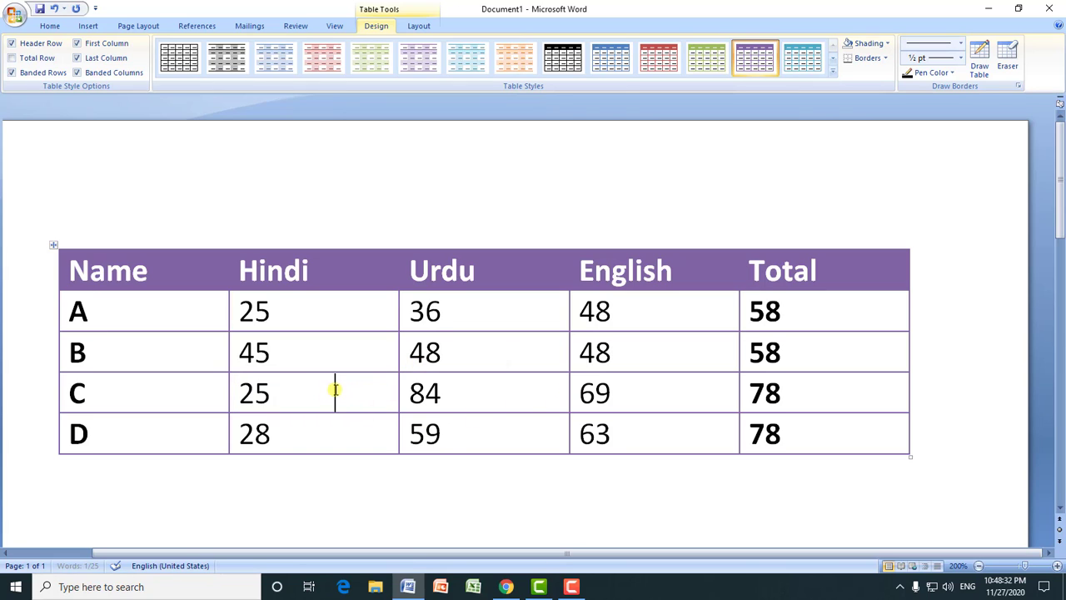
pyautogui.click(239, 384)
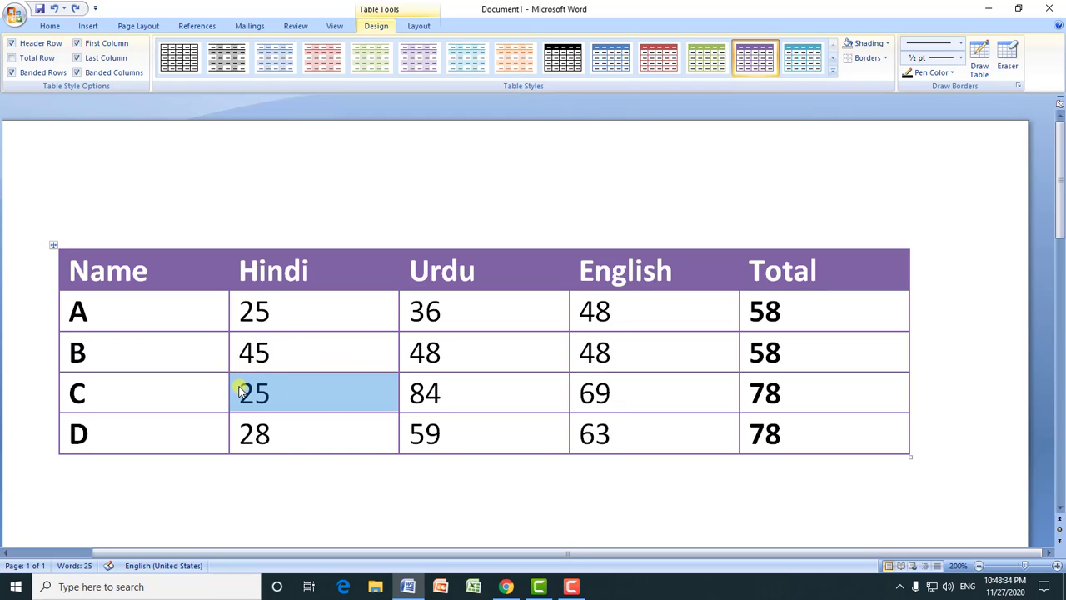
pyautogui.click(888, 44)
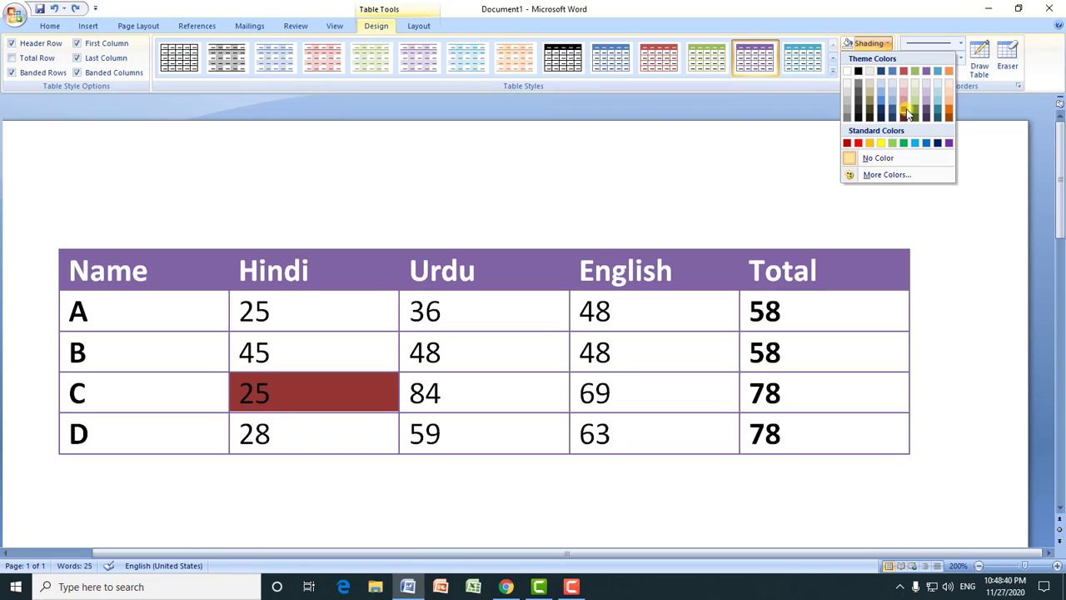
pyautogui.click(847, 142)
pyautogui.click(275, 388)
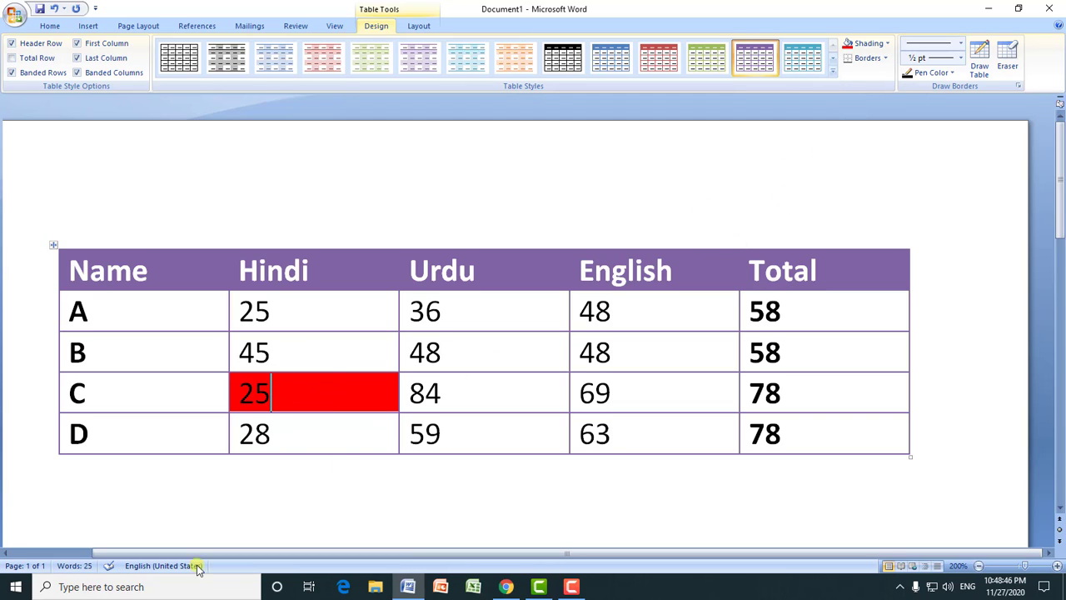
# - Remove the borders and the shading from the Hindi cell of row C
pyautogui.click(886, 58)
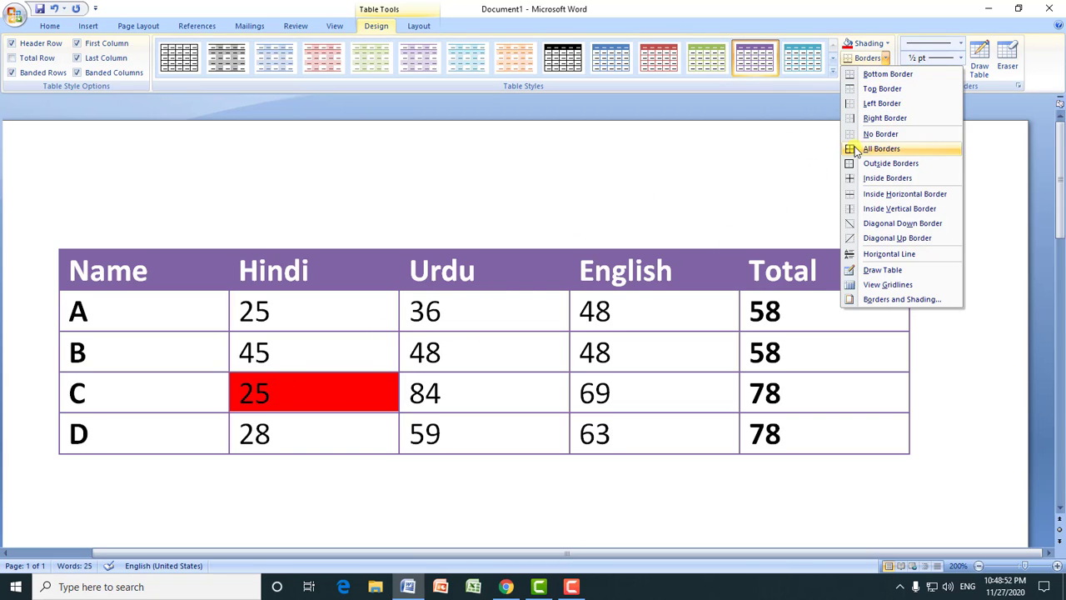
pyautogui.click(876, 134)
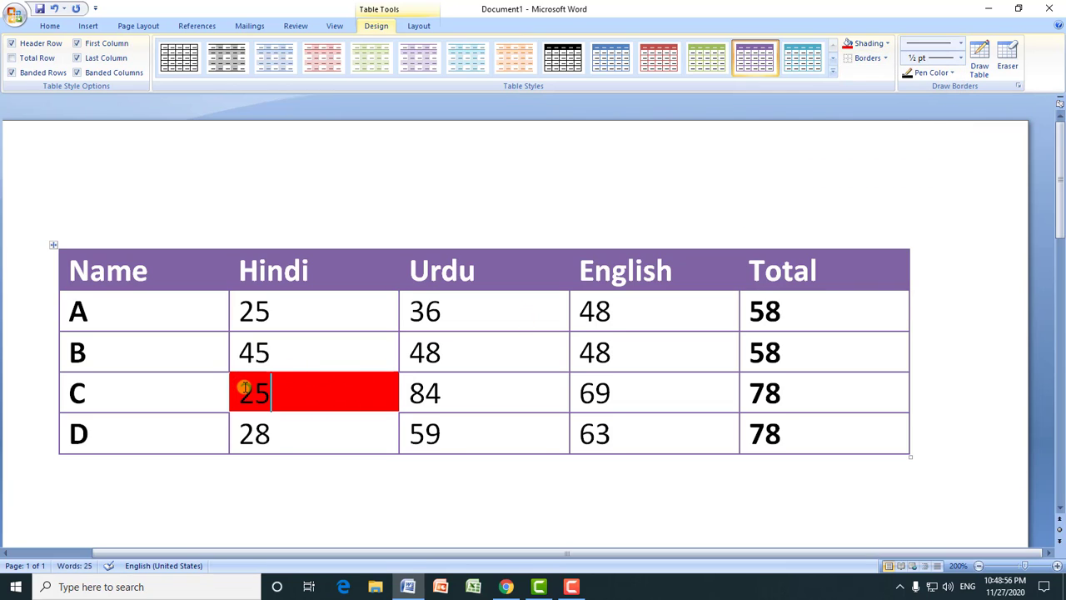
pyautogui.click(886, 43)
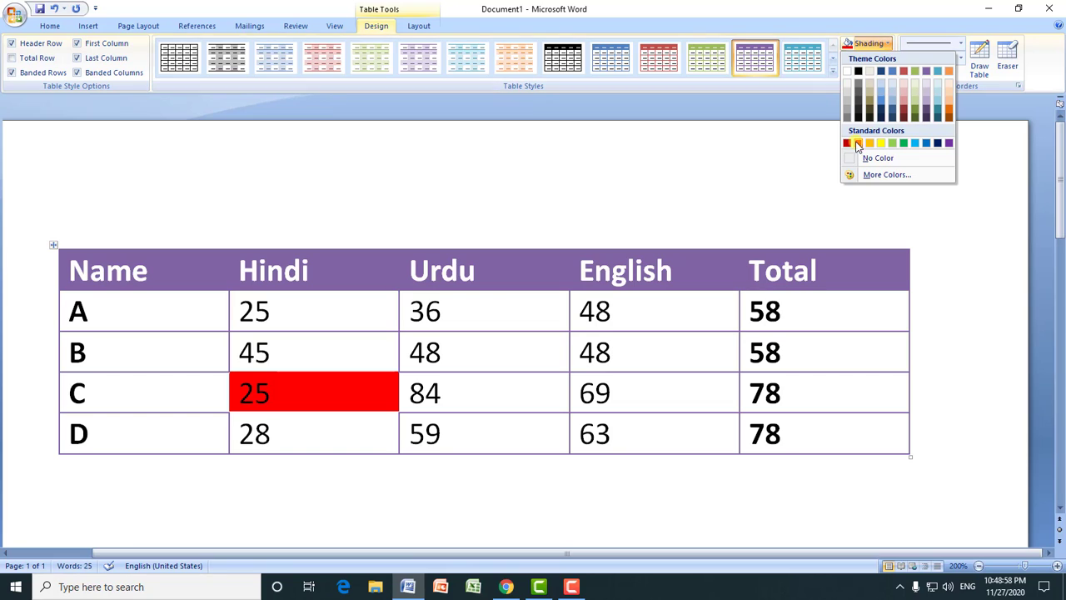
pyautogui.click(876, 157)
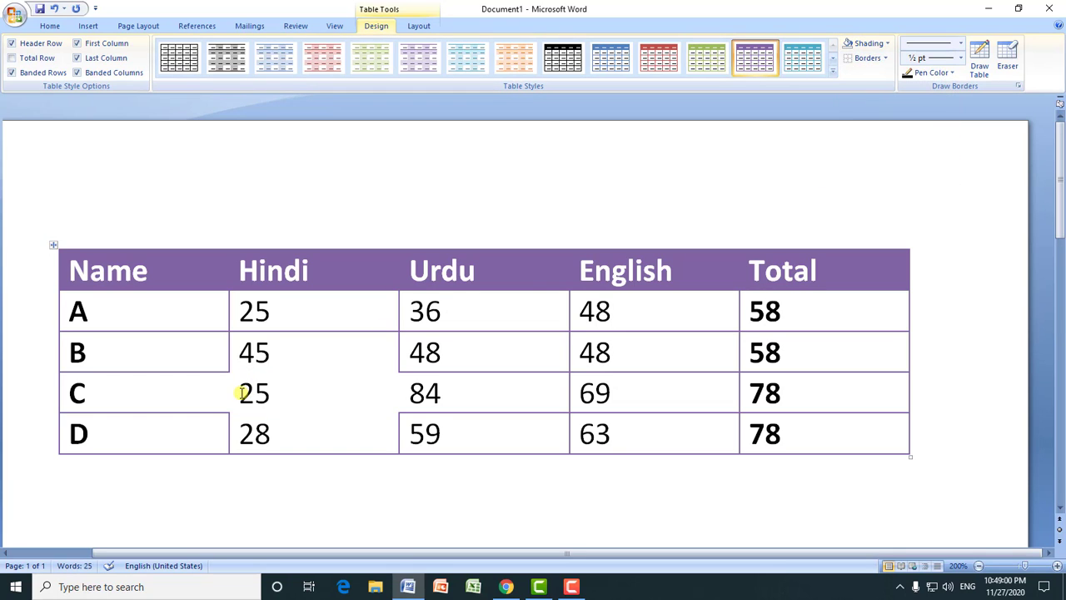
# - Apply All Borders to the Hindi cell of row C
pyautogui.moveTo(241, 393); pyautogui.dragTo(275, 393)
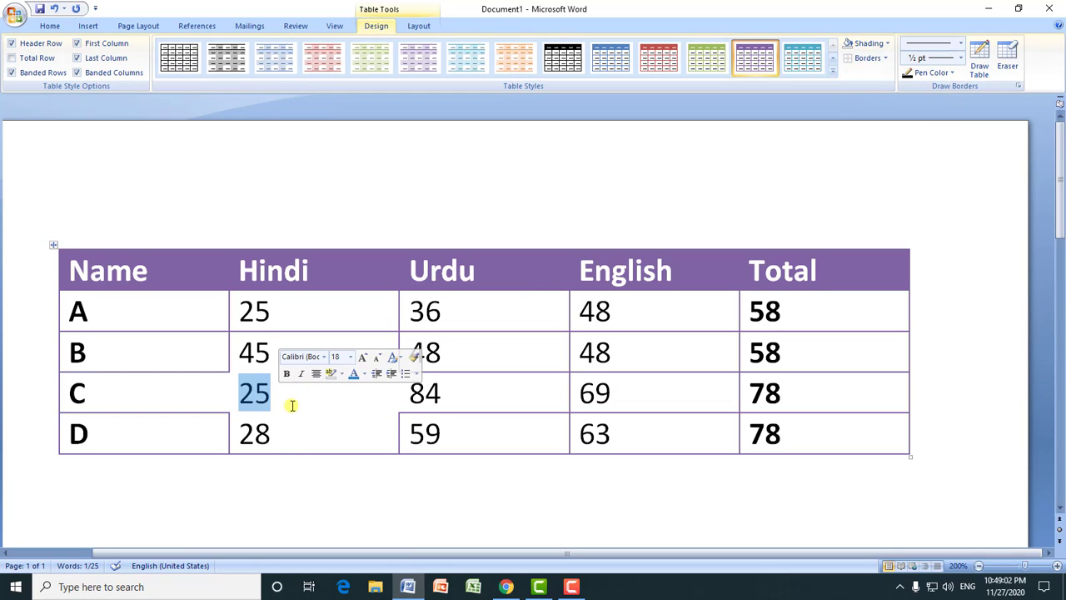
pyautogui.click(886, 59)
pyautogui.click(872, 151)
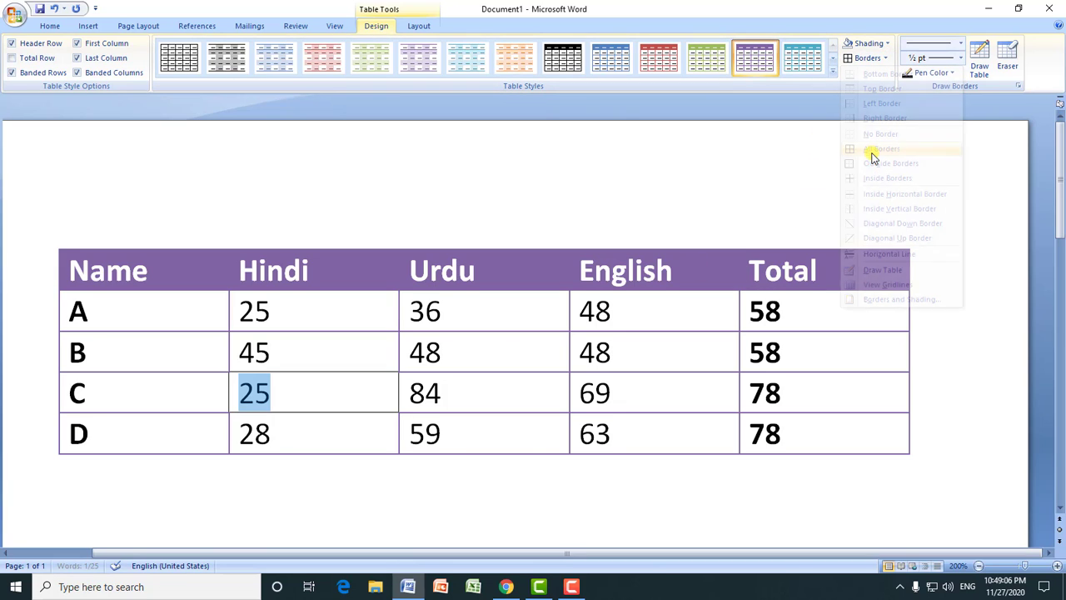
pyautogui.click(367, 391)
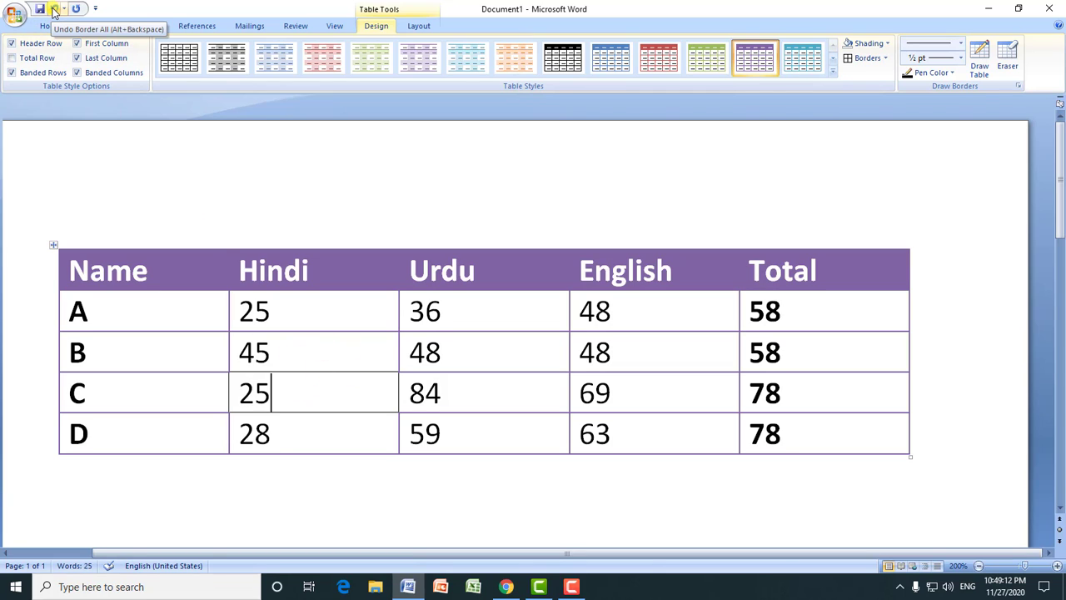
# - Undo the border and shading changes made to the Hindi cell of row C, keeping Banded Columns enabled
pyautogui.click(54, 10)
pyautogui.click(54, 10)
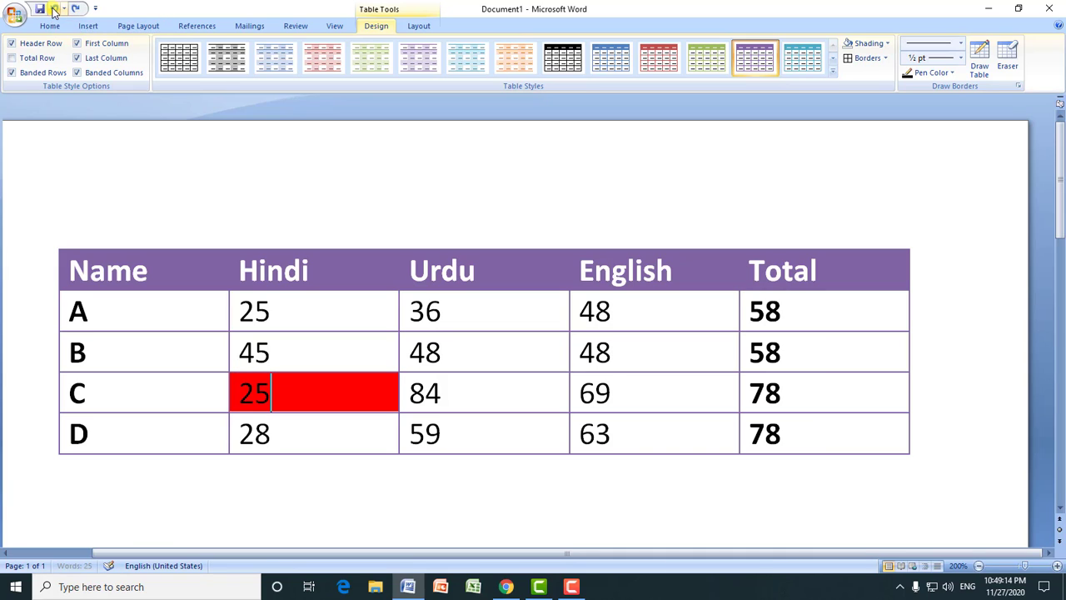
pyautogui.click(53, 10)
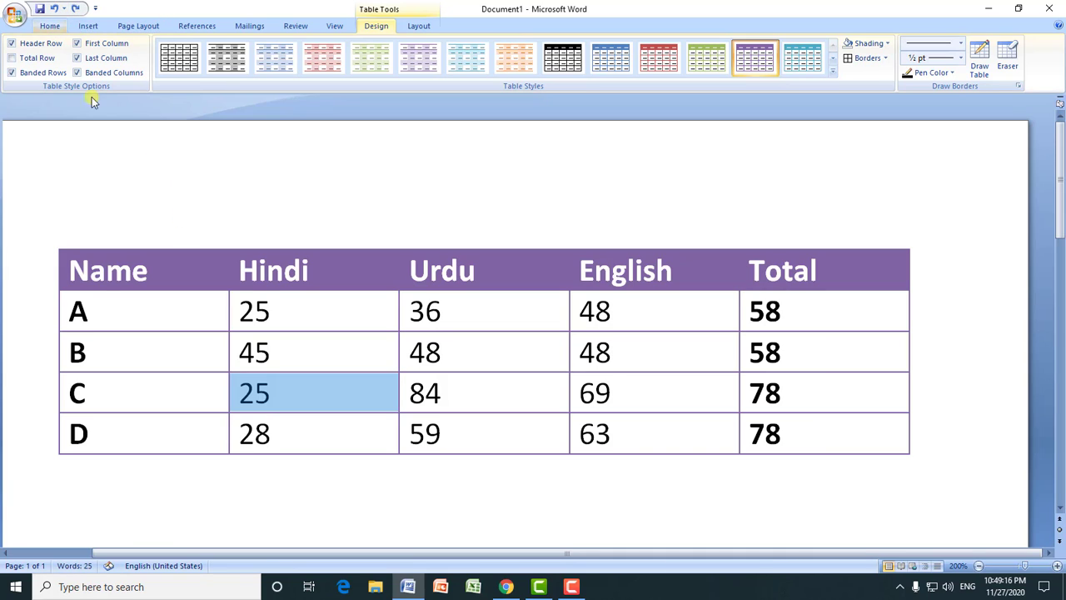
pyautogui.click(53, 10)
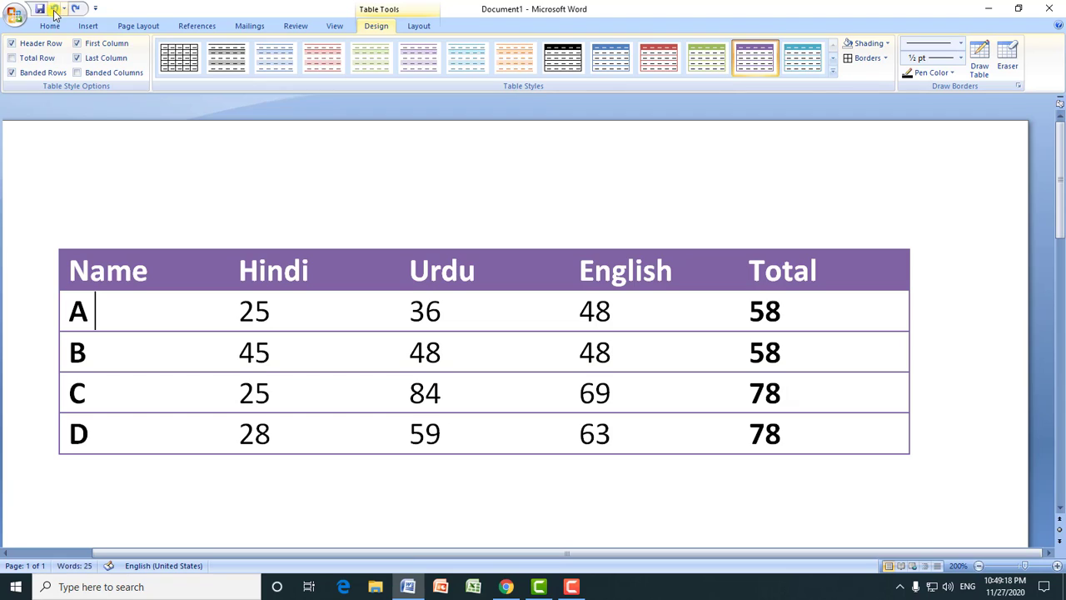
pyautogui.click(75, 8)
pyautogui.click(281, 399)
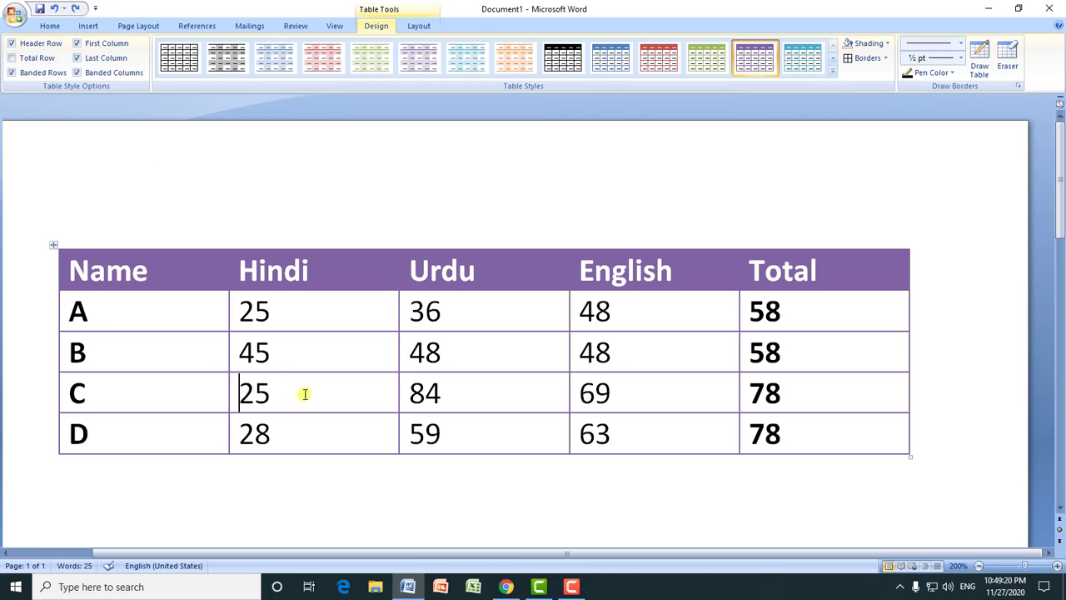
pyautogui.moveTo(305, 392)
pyautogui.mouseDown()
pyautogui.moveTo(420, 395)
pyautogui.moveTo(302, 391)
pyautogui.mouseUp()
pyautogui.click(594, 395)
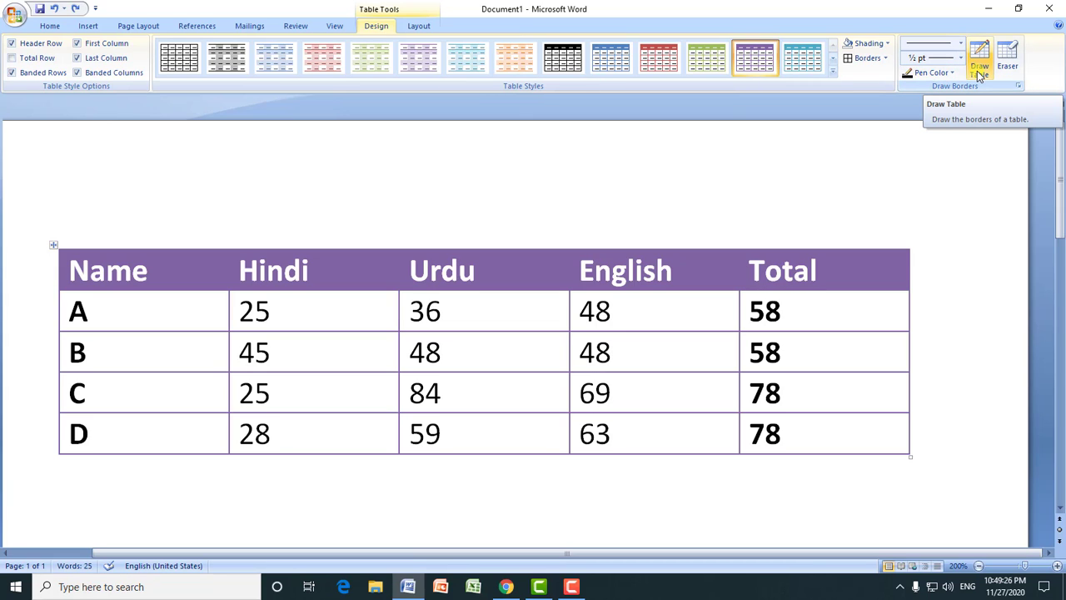
# - Set the table-drawing pen to a thick-and-thin double line style in standard blue
pyautogui.click(962, 44)
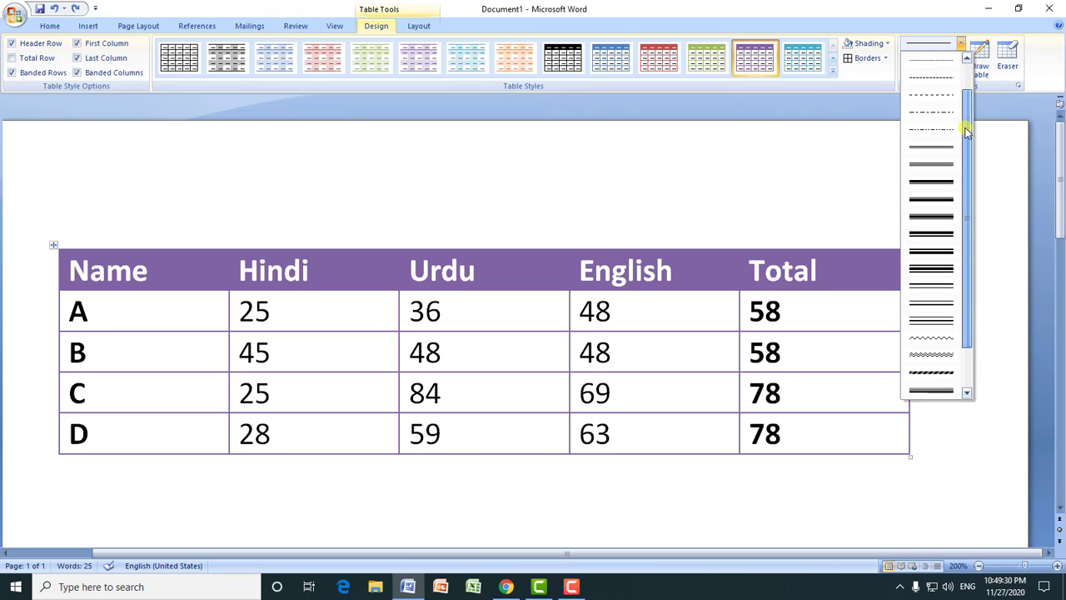
pyautogui.scroll(-1, 945, 198)
pyautogui.click(932, 182)
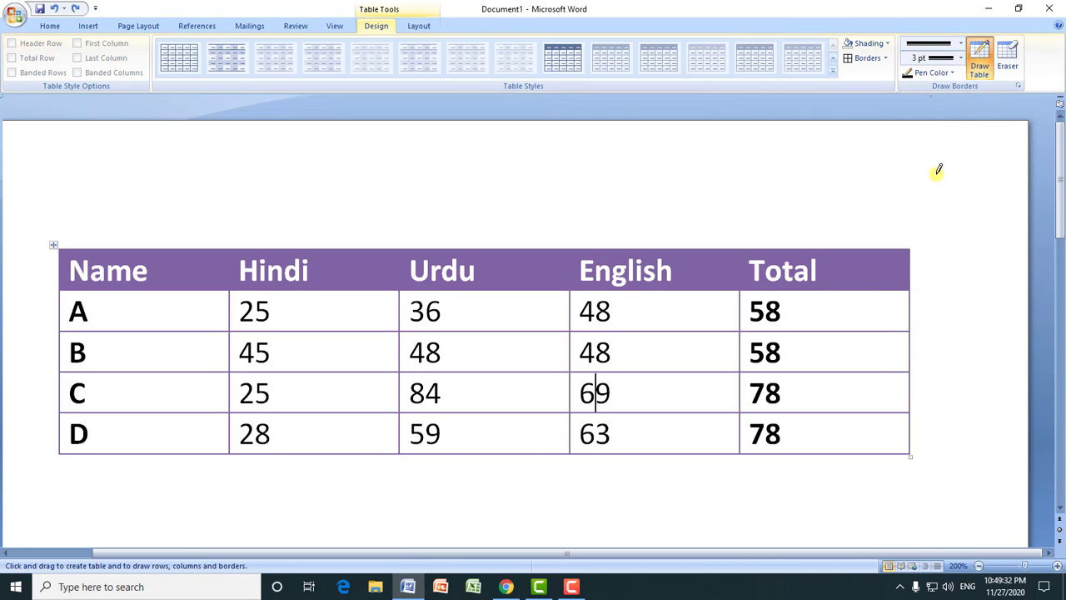
pyautogui.click(952, 73)
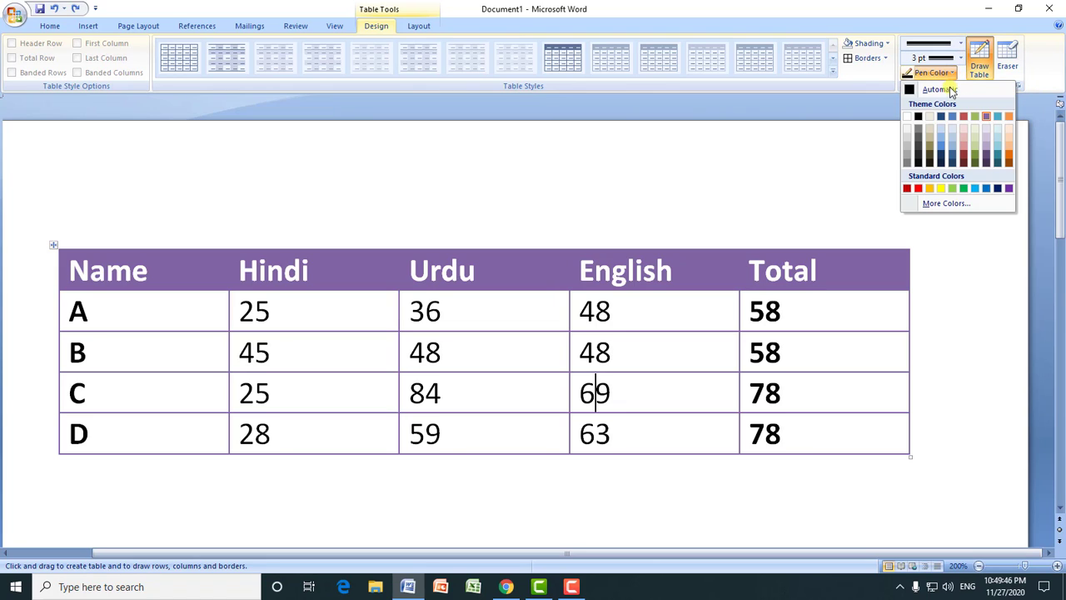
pyautogui.click(988, 191)
# - Draw a new table below the marks table, with a narrower first column and the wider second column split into two rows
pyautogui.scroll(-3, 358, 504)
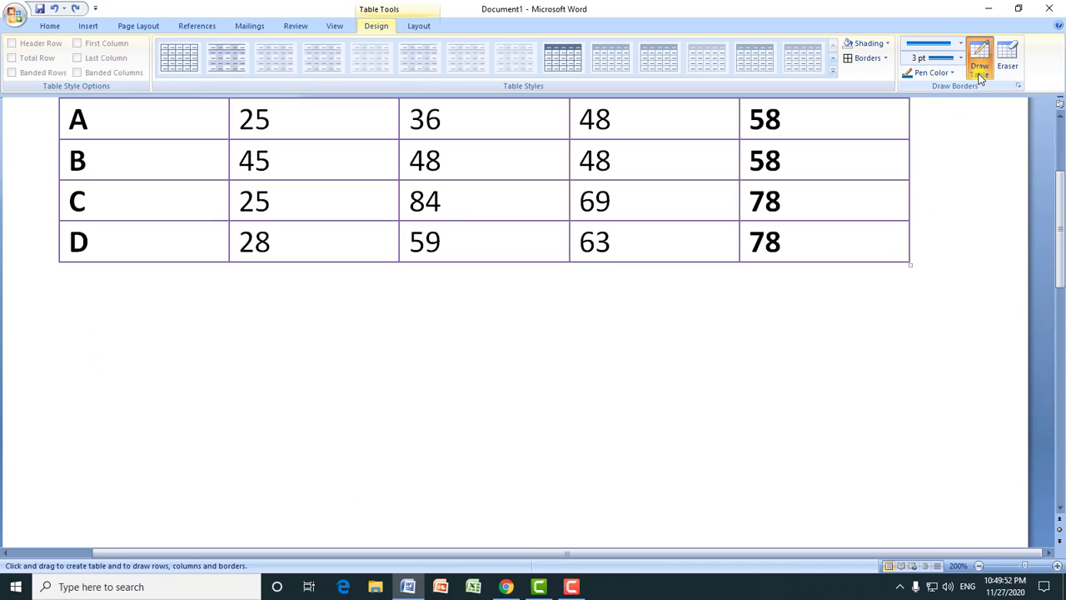
pyautogui.moveTo(85, 334)
pyautogui.mouseDown()
pyautogui.moveTo(240, 459)
pyautogui.moveTo(728, 516)
pyautogui.moveTo(721, 541)
pyautogui.mouseUp()
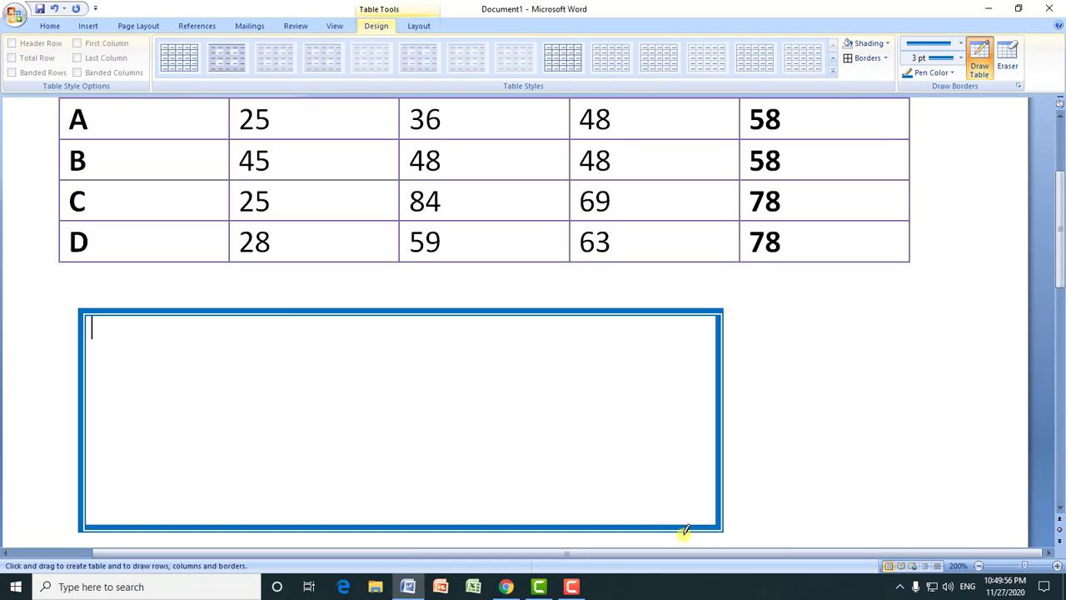
pyautogui.moveTo(293, 311)
pyautogui.mouseDown()
pyautogui.moveTo(258, 516)
pyautogui.moveTo(291, 521)
pyautogui.mouseUp()
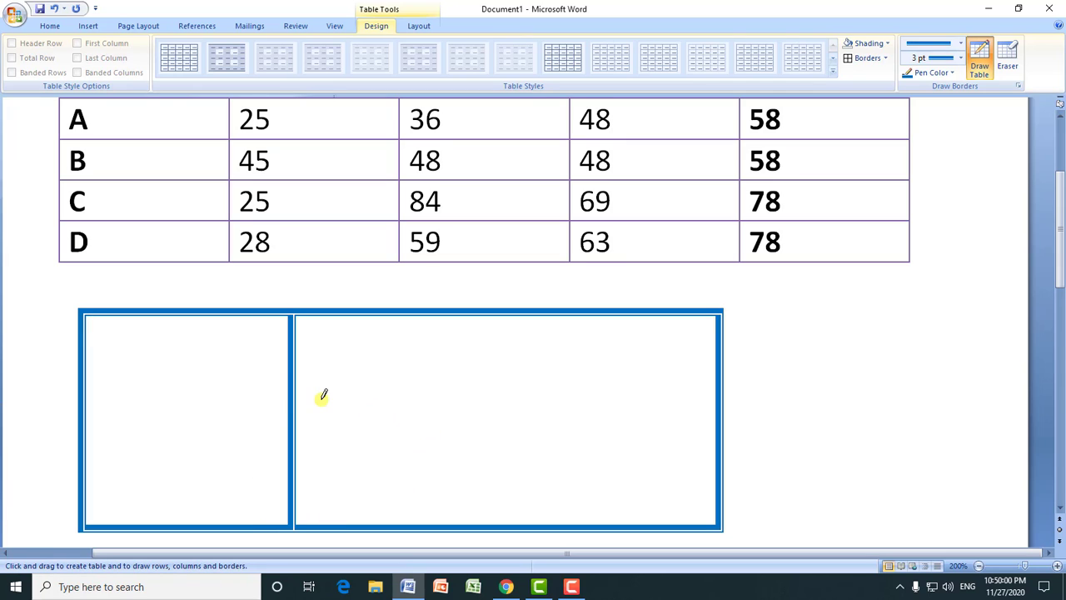
pyautogui.moveTo(295, 412); pyautogui.dragTo(712, 422)
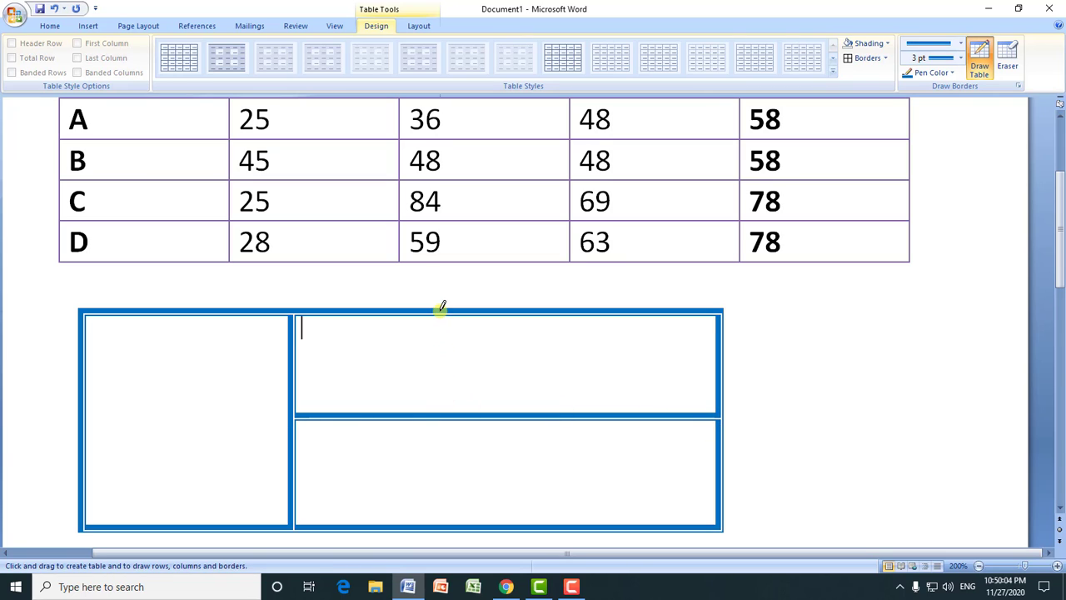
# - Draw two vertical dividers through the drawn table's two-row area, split its upper-right cell horizontally, and stop drawing
pyautogui.moveTo(440, 309)
pyautogui.mouseDown()
pyautogui.moveTo(423, 409)
pyautogui.moveTo(428, 523)
pyautogui.mouseUp()
pyautogui.moveTo(581, 309); pyautogui.dragTo(572, 515)
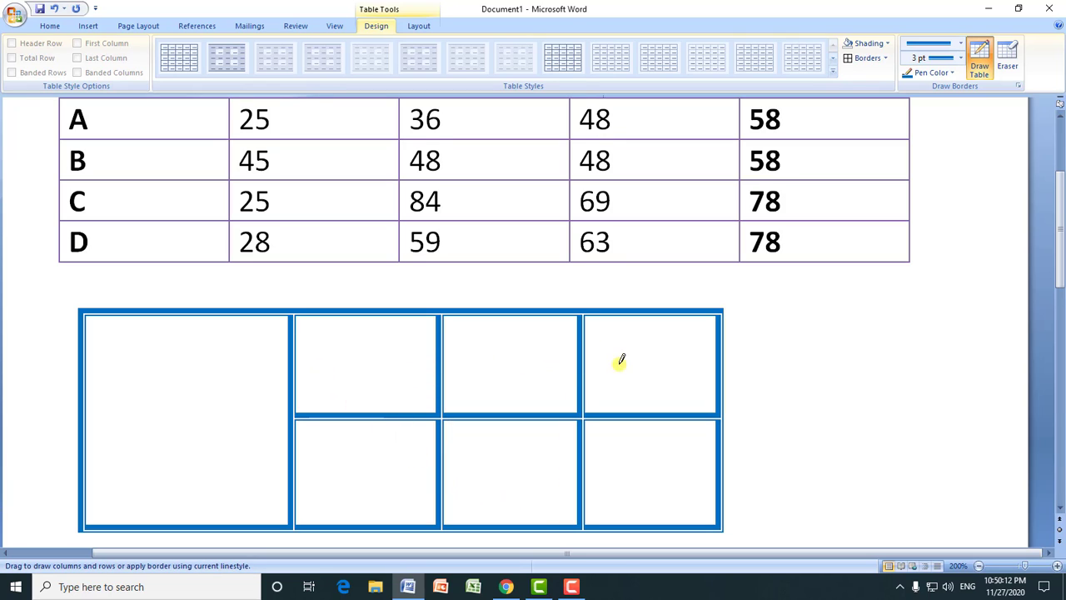
pyautogui.moveTo(619, 359); pyautogui.dragTo(714, 358)
pyautogui.click(980, 63)
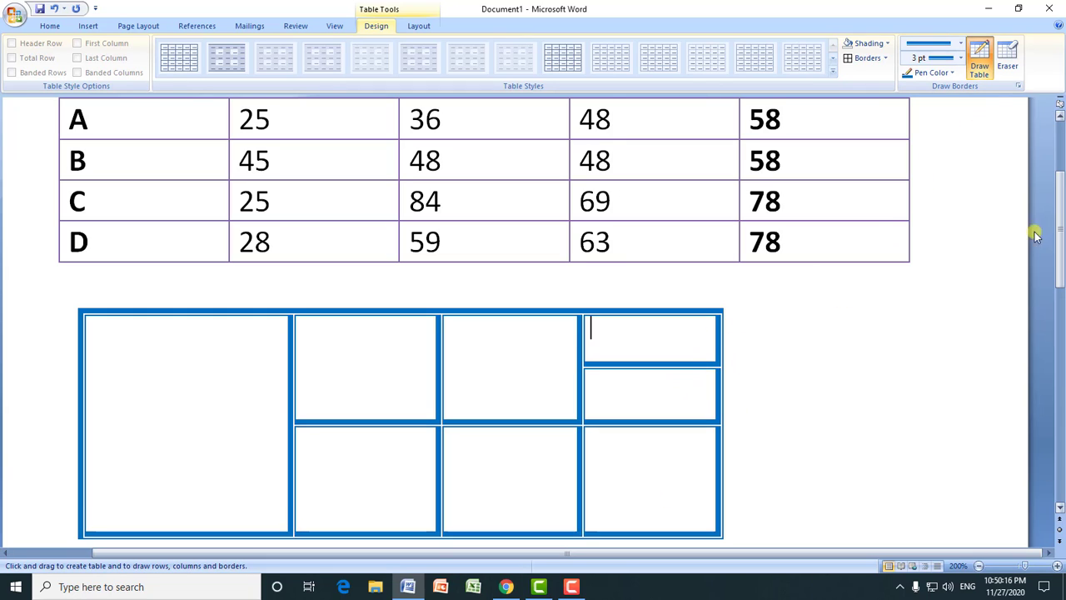
pyautogui.click(980, 67)
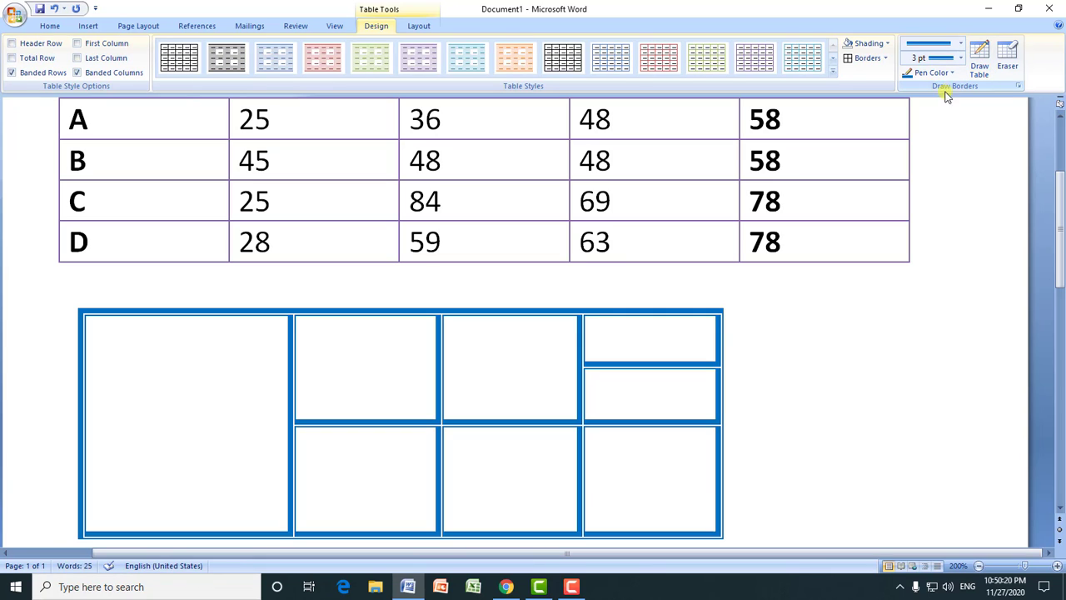
# - Erase the horizontal divider in the drawn table's upper-right cell and the two vertical dividers in its upper row
pyautogui.click(1015, 57)
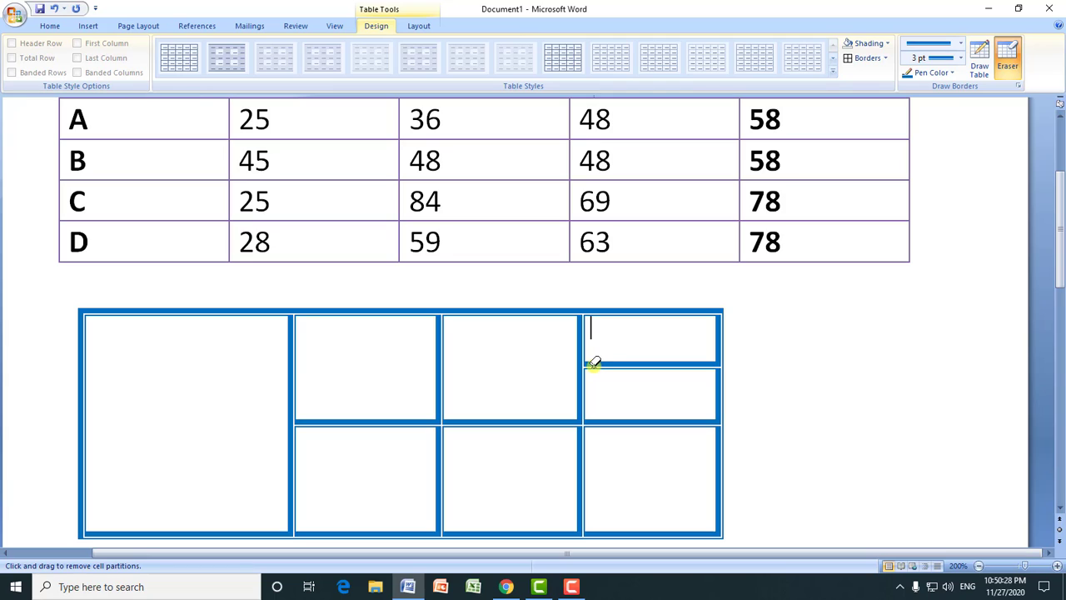
pyautogui.click(618, 364)
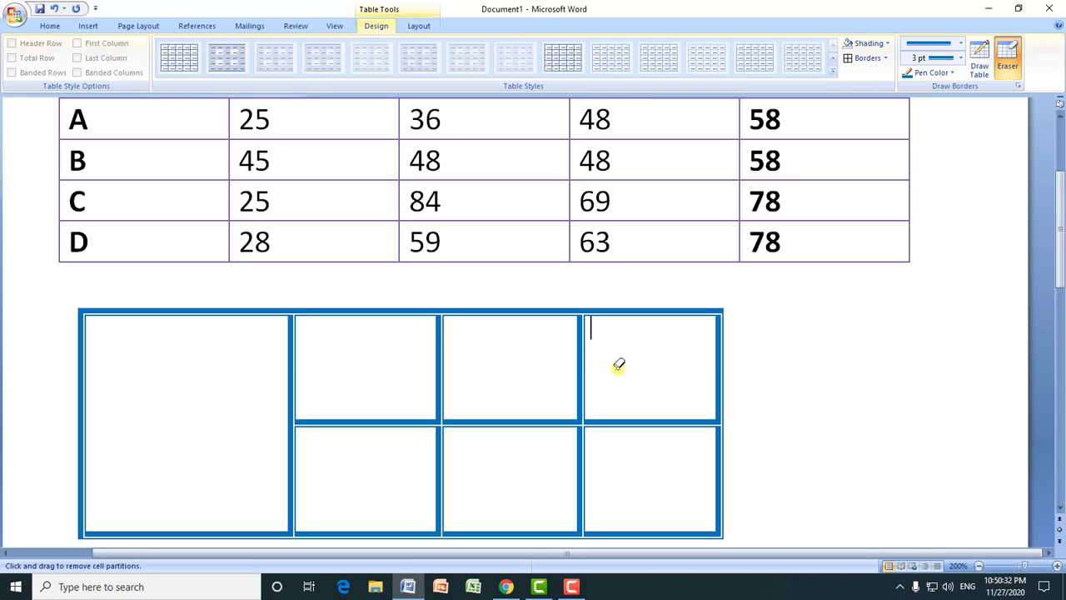
pyautogui.click(583, 341)
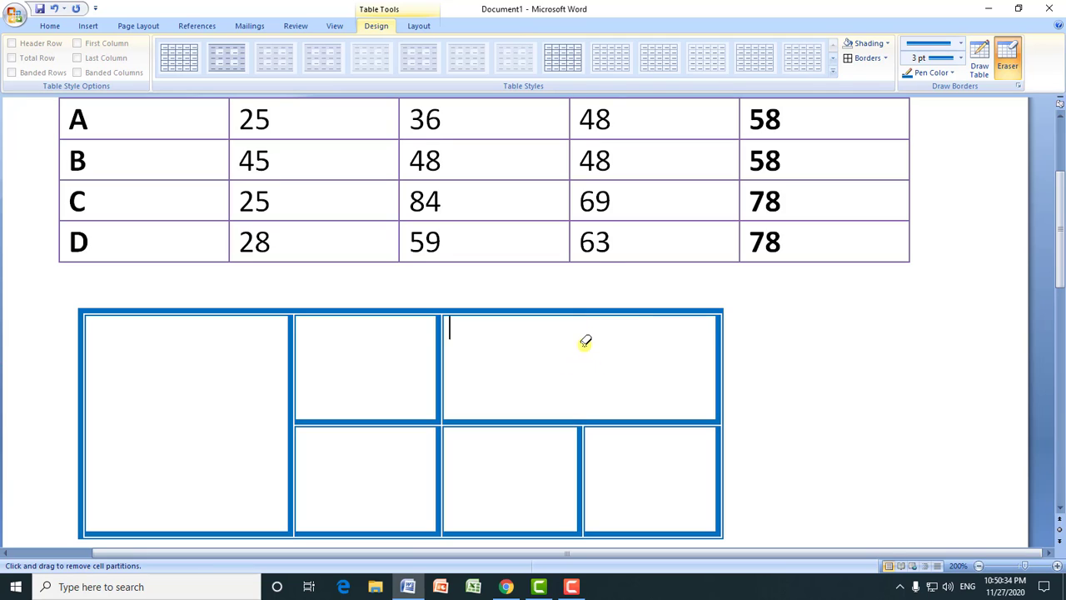
pyautogui.click(442, 329)
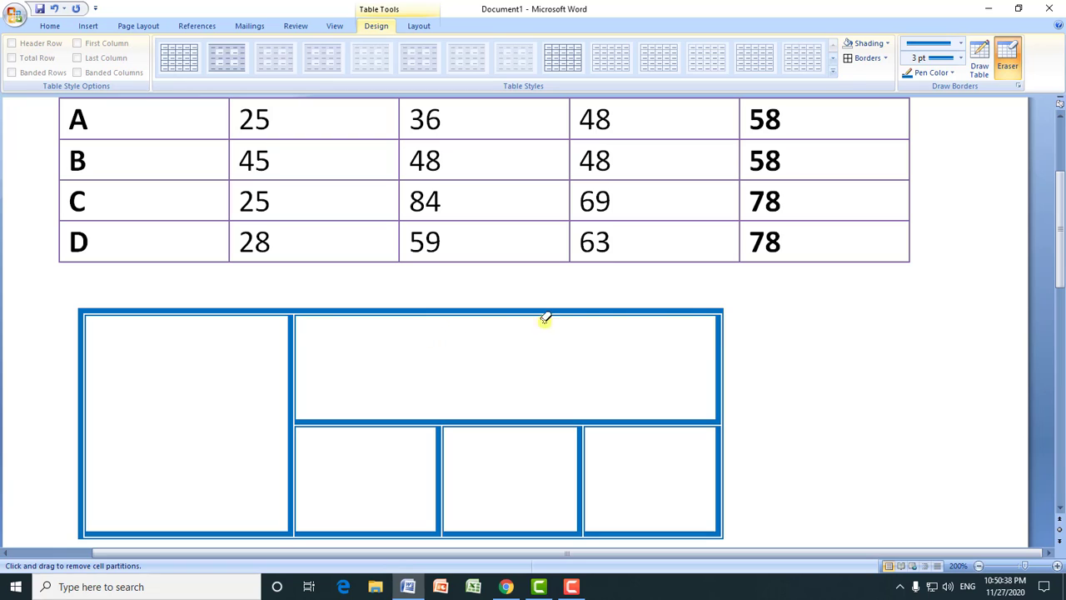
# - Erase the entire drawn blue table below the marks table and turn off the Eraser
pyautogui.moveTo(59, 273)
pyautogui.mouseDown()
pyautogui.moveTo(150, 409)
pyautogui.moveTo(492, 562)
pyautogui.moveTo(776, 449)
pyautogui.mouseUp()
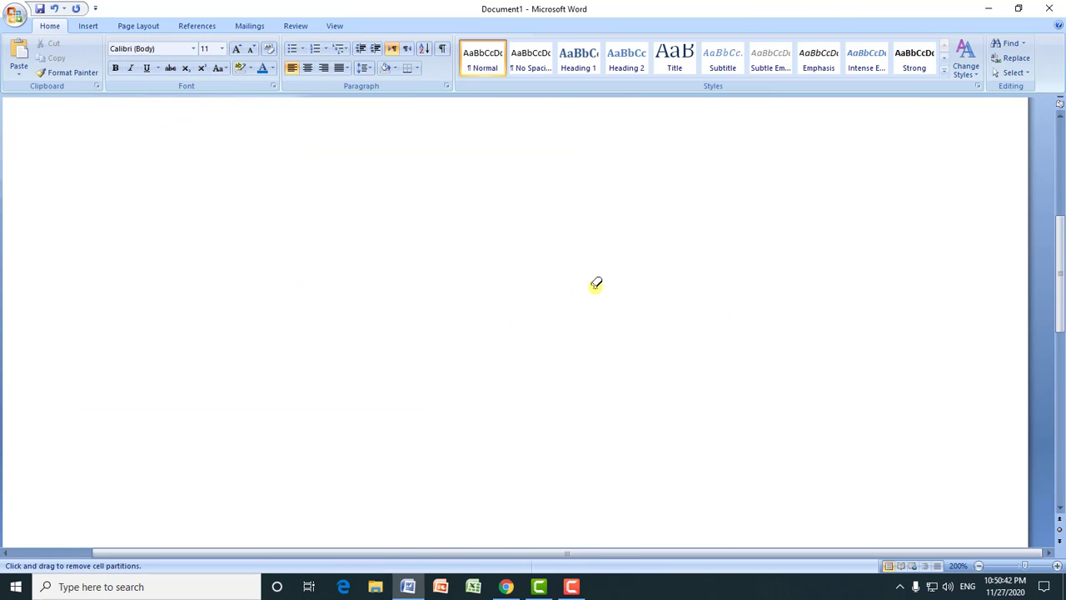
pyautogui.hotkey('ctrl', 'z')
pyautogui.scroll(2, 1024, 175)
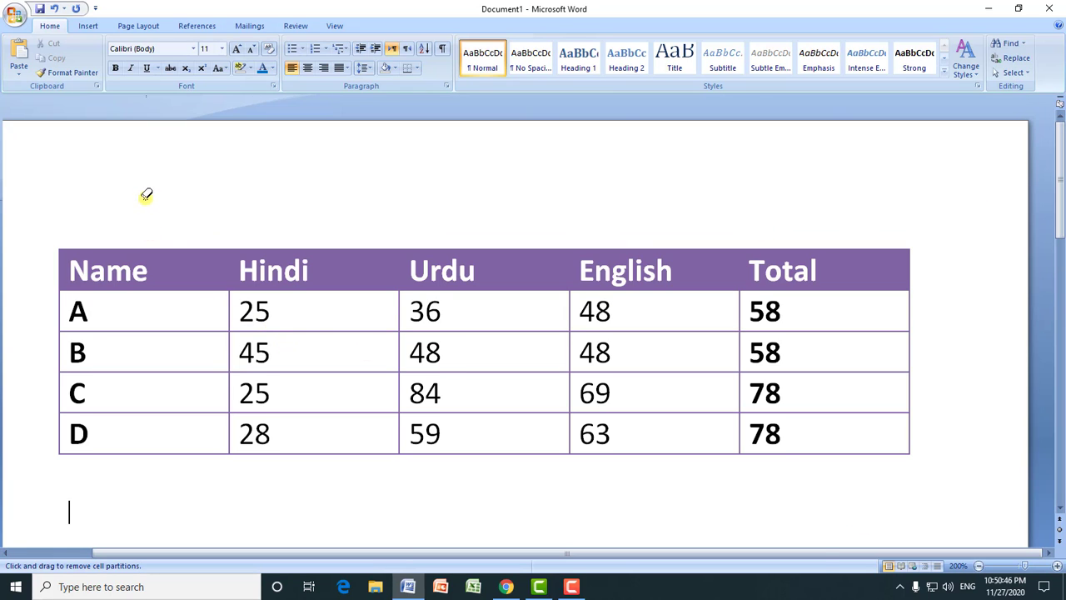
pyautogui.press('Escape')
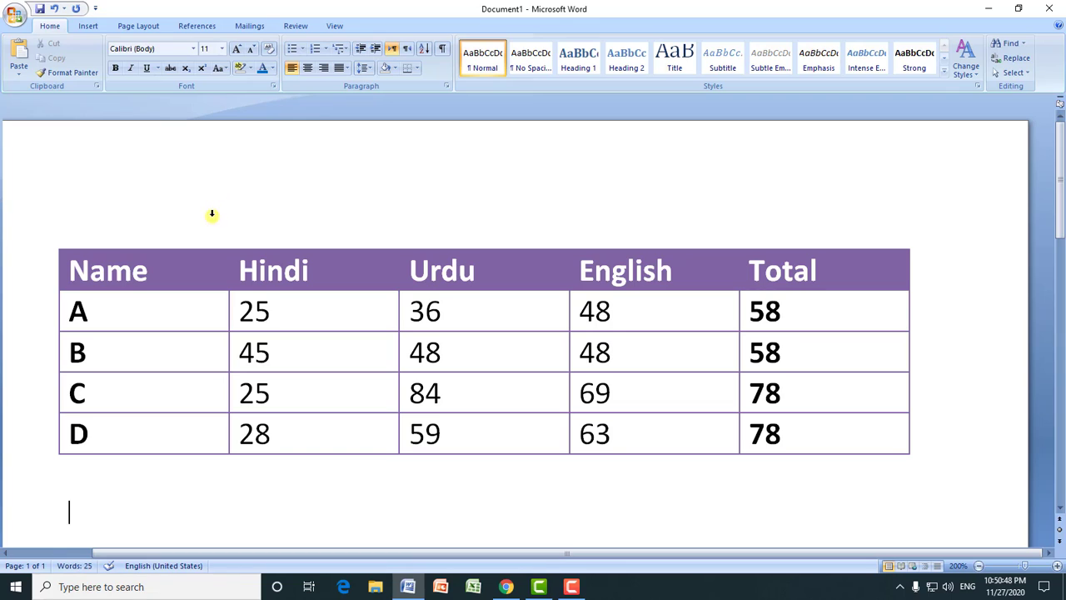
# - Select the whole Name cell of row A with the table's Select Cell option
pyautogui.click(334, 26)
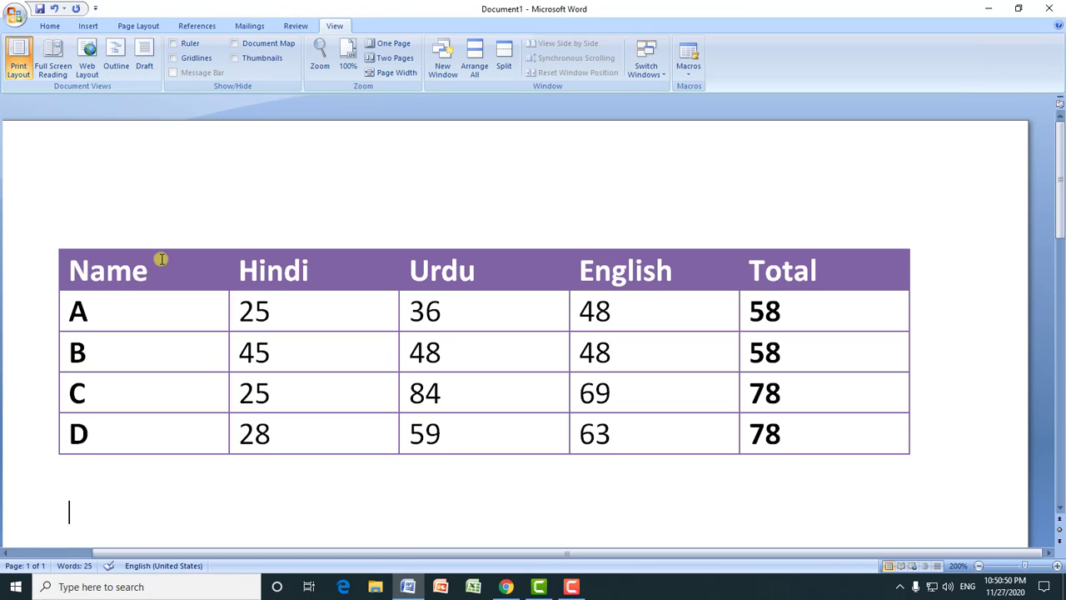
pyautogui.click(171, 309)
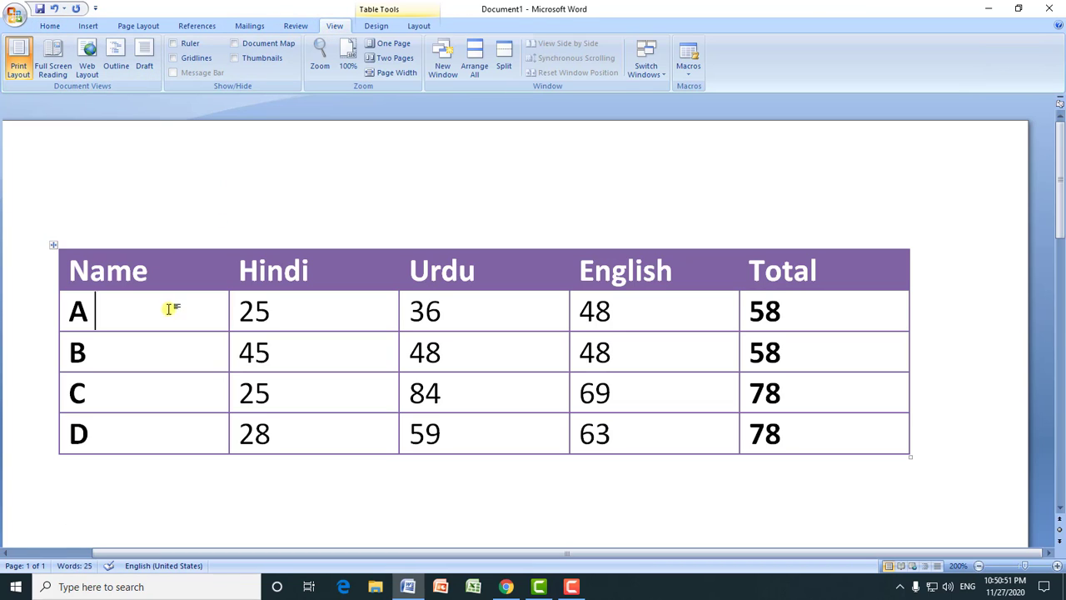
pyautogui.click(376, 25)
pyautogui.click(755, 58)
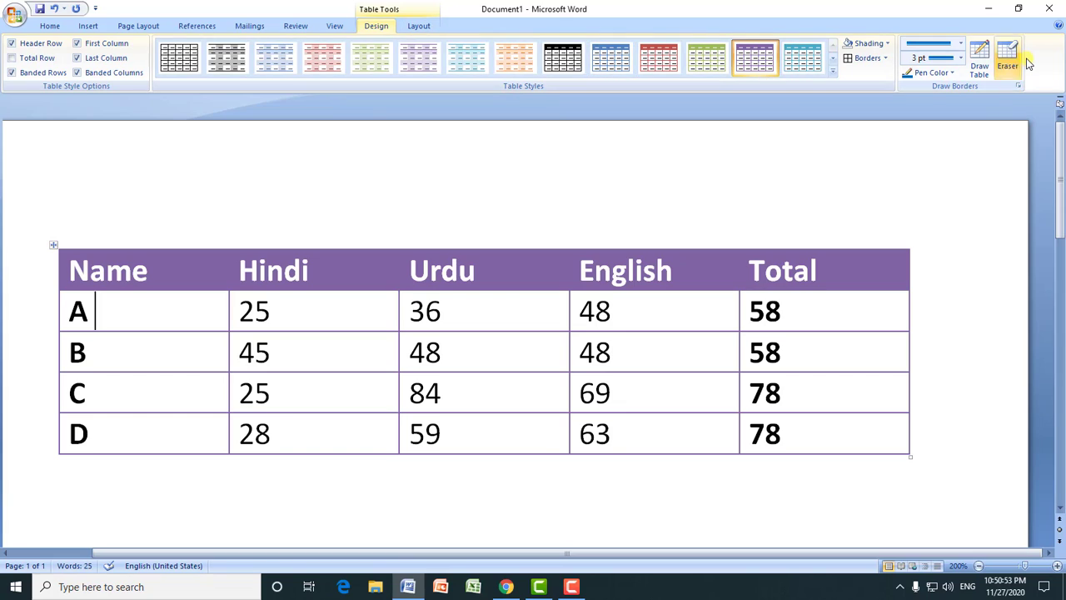
pyautogui.click(419, 26)
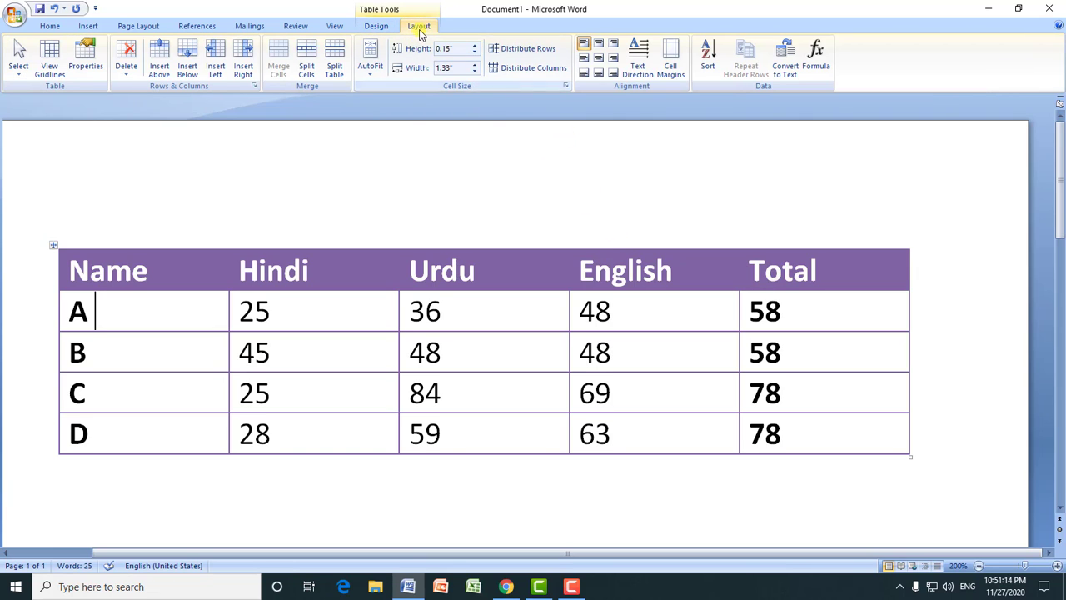
pyautogui.click(19, 67)
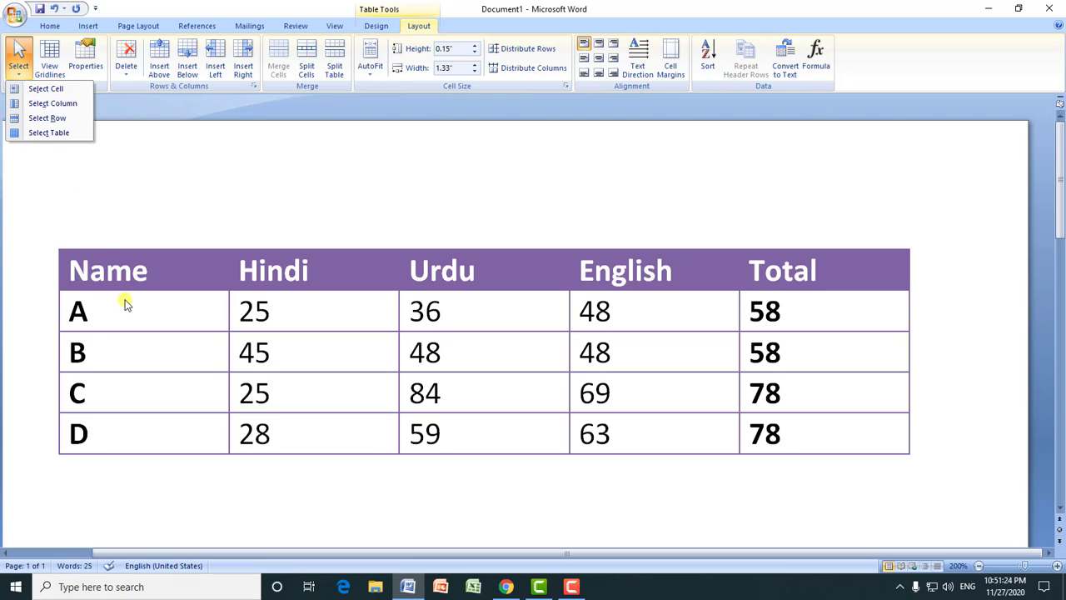
pyautogui.click(71, 308)
pyautogui.click(18, 59)
pyautogui.click(42, 89)
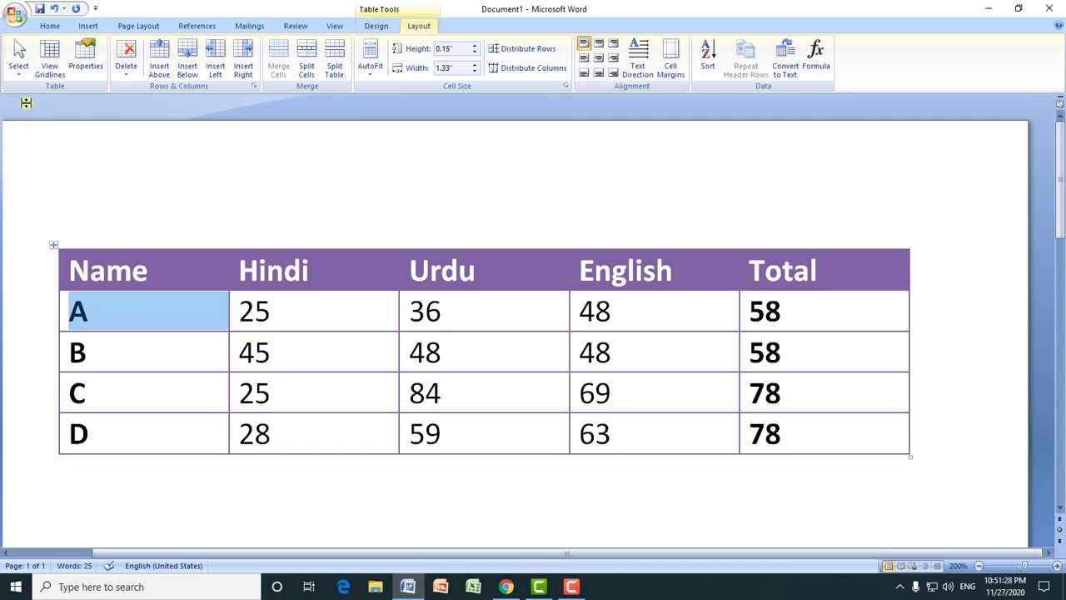
# - Select the whole Name column of the marks table, then select the entire row A instead
pyautogui.click(18, 73)
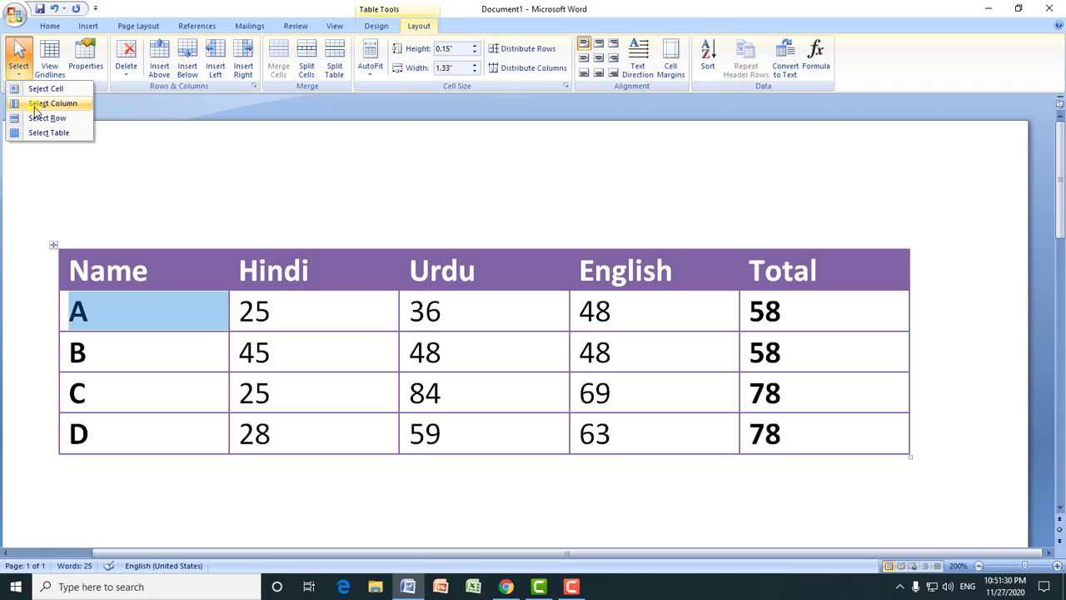
pyautogui.click(34, 106)
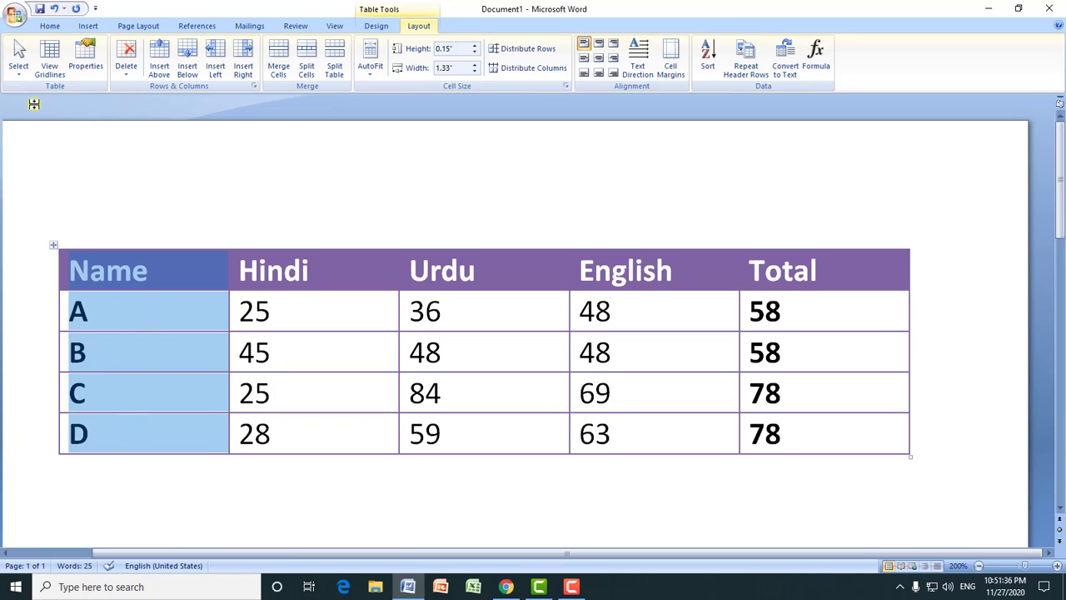
pyautogui.click(18, 73)
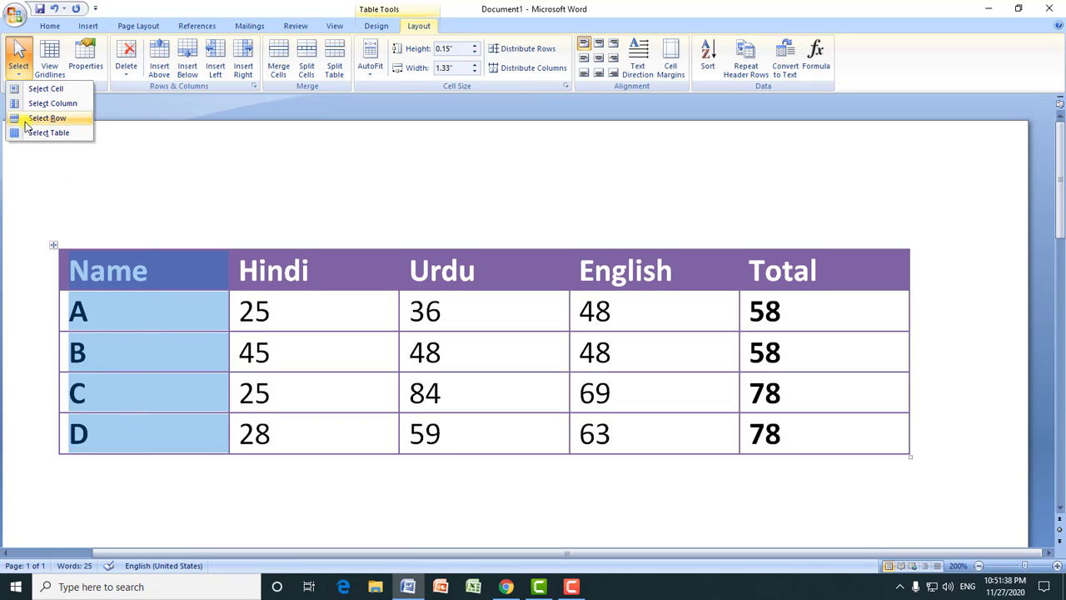
pyautogui.click(195, 300)
pyautogui.click(150, 308)
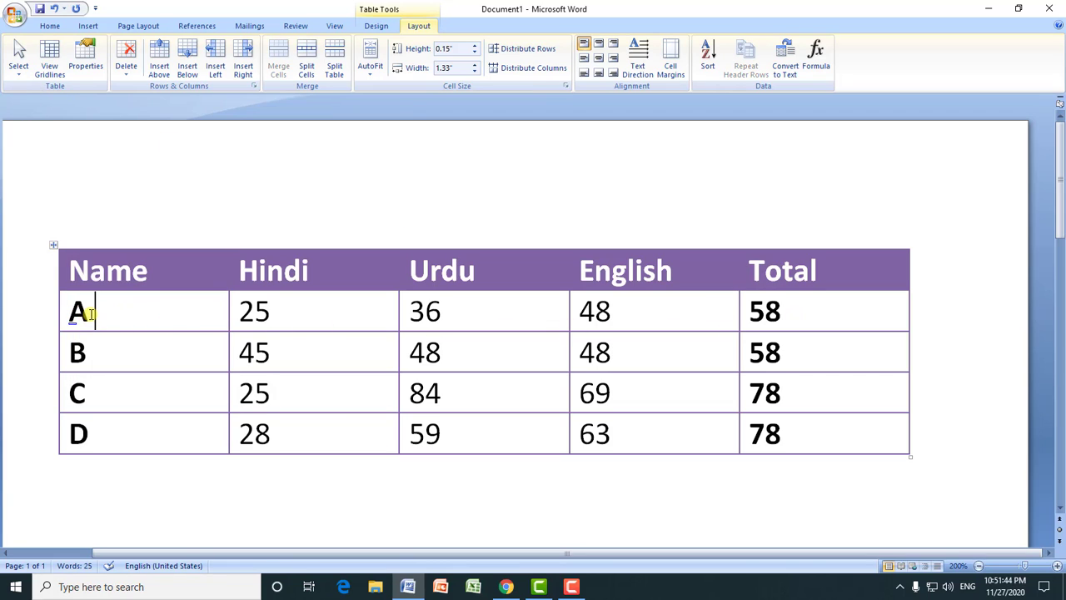
pyautogui.click(20, 79)
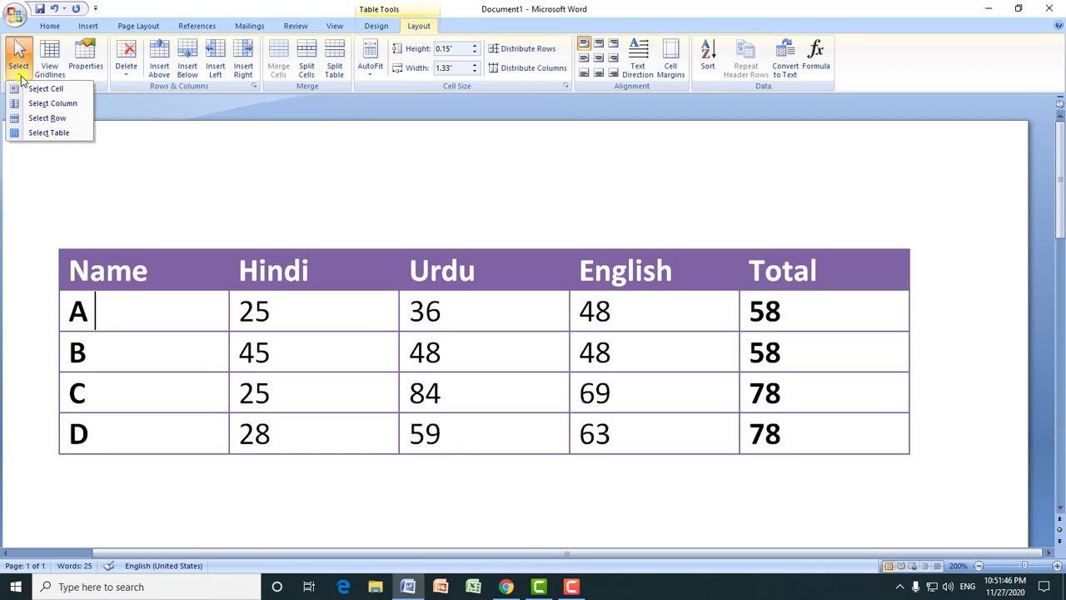
pyautogui.click(47, 118)
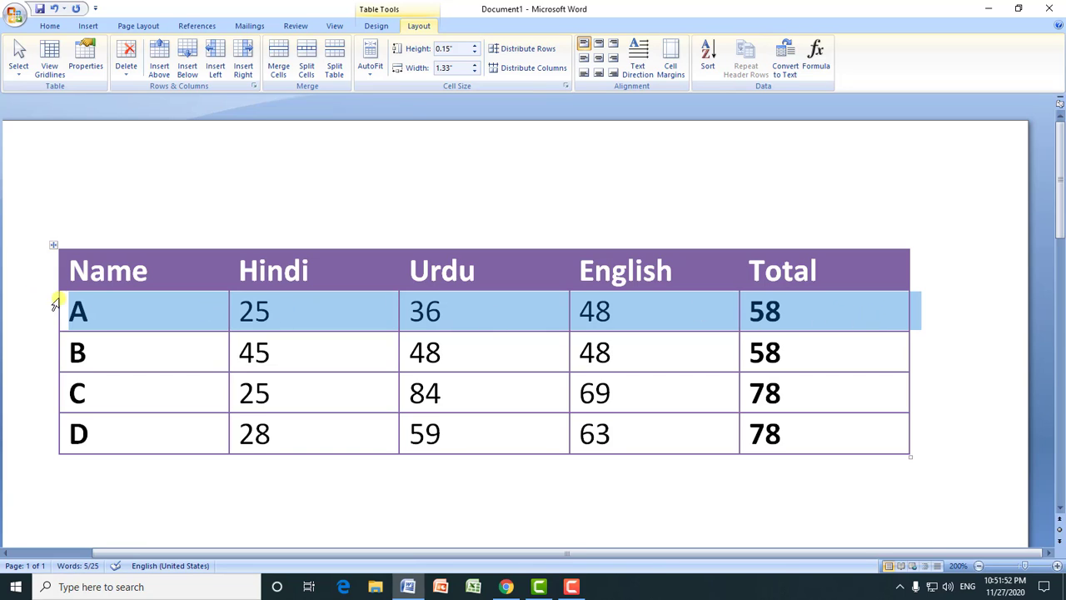
# - Select the entire marks table, then clear the selection by placing the cursor in row A's Name cell
pyautogui.click(18, 59)
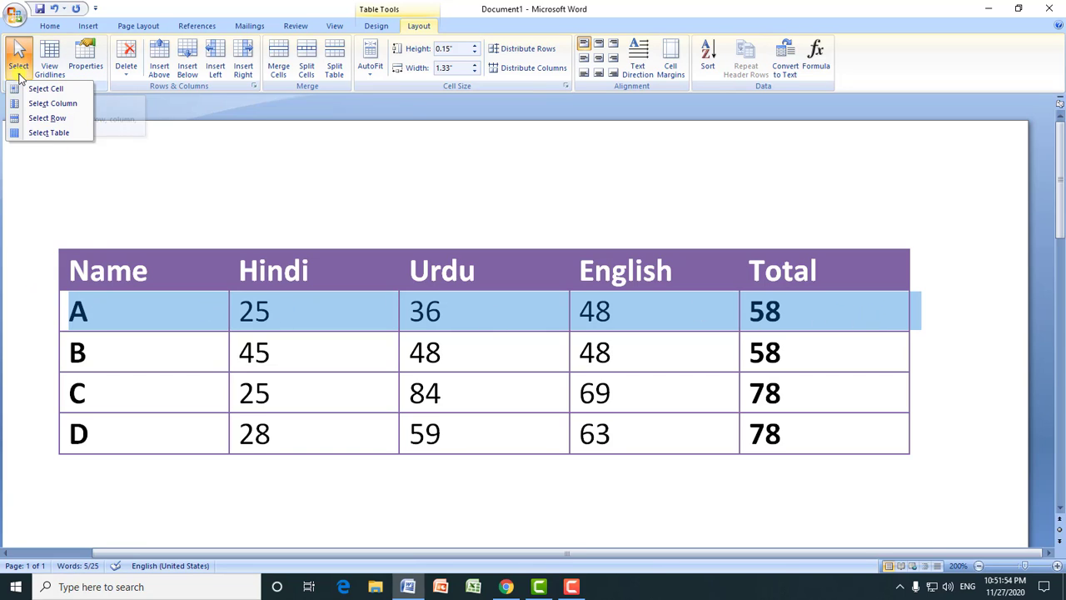
pyautogui.click(48, 133)
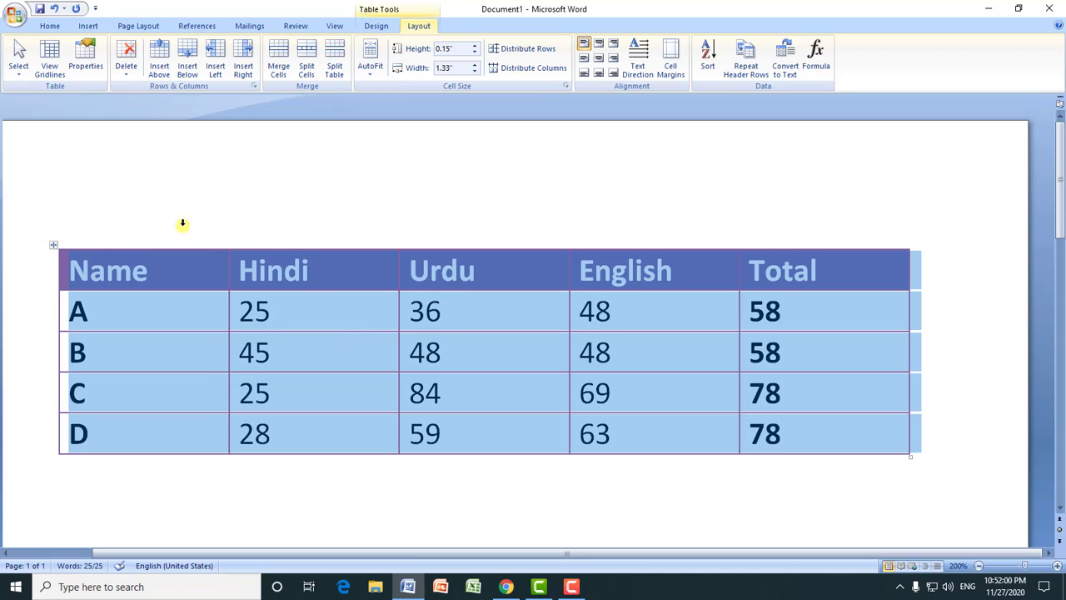
pyautogui.moveTo(51, 248)
pyautogui.click(152, 303)
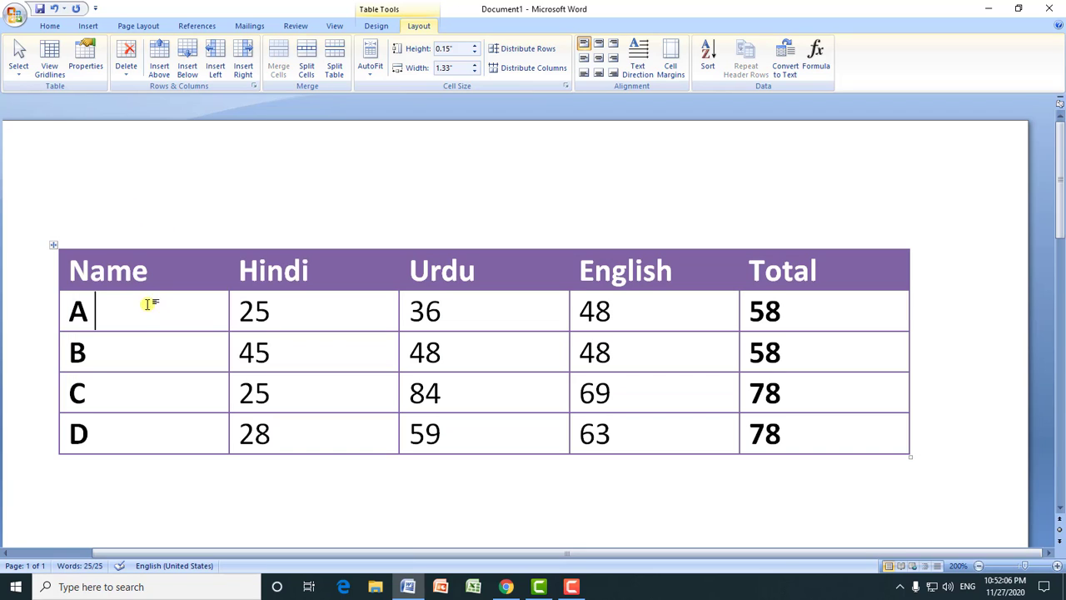
# - Turn on the table gridlines and restyle the marks table with the black-header style with Banded Columns off
pyautogui.click(51, 73)
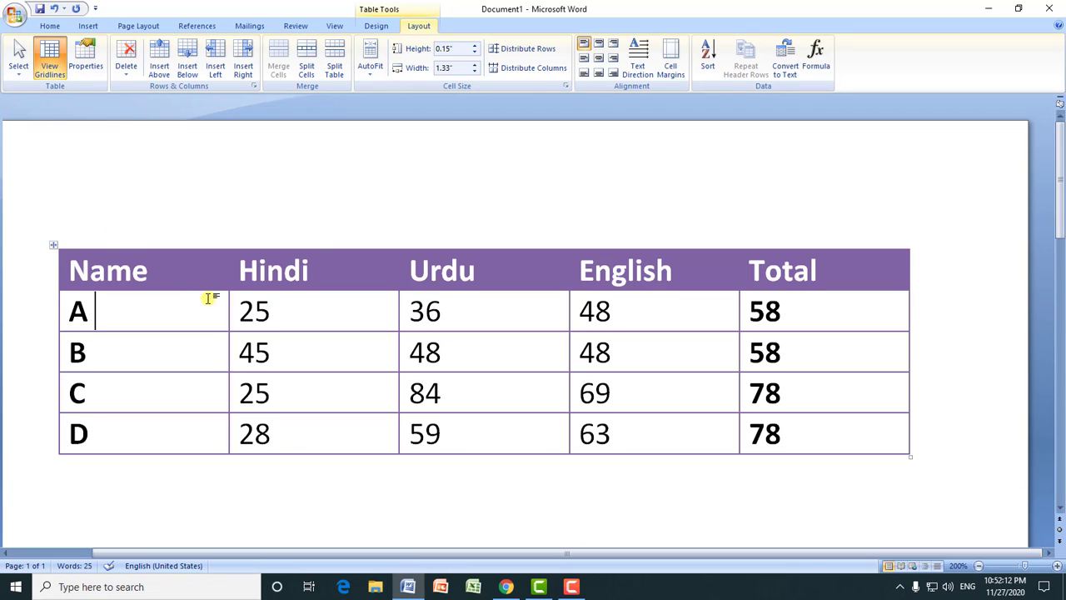
pyautogui.click(377, 27)
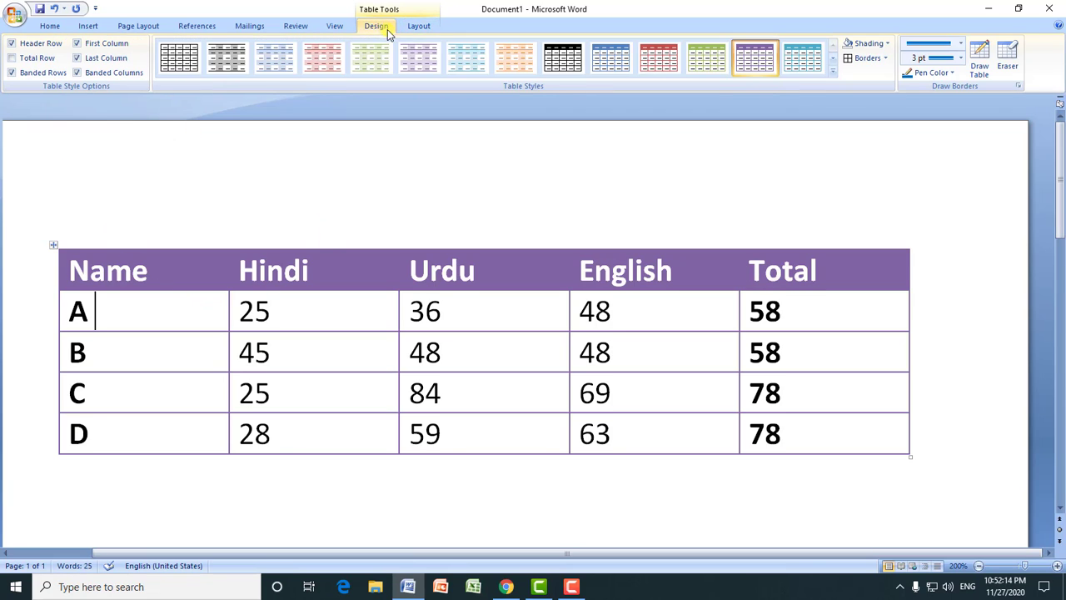
pyautogui.click(564, 59)
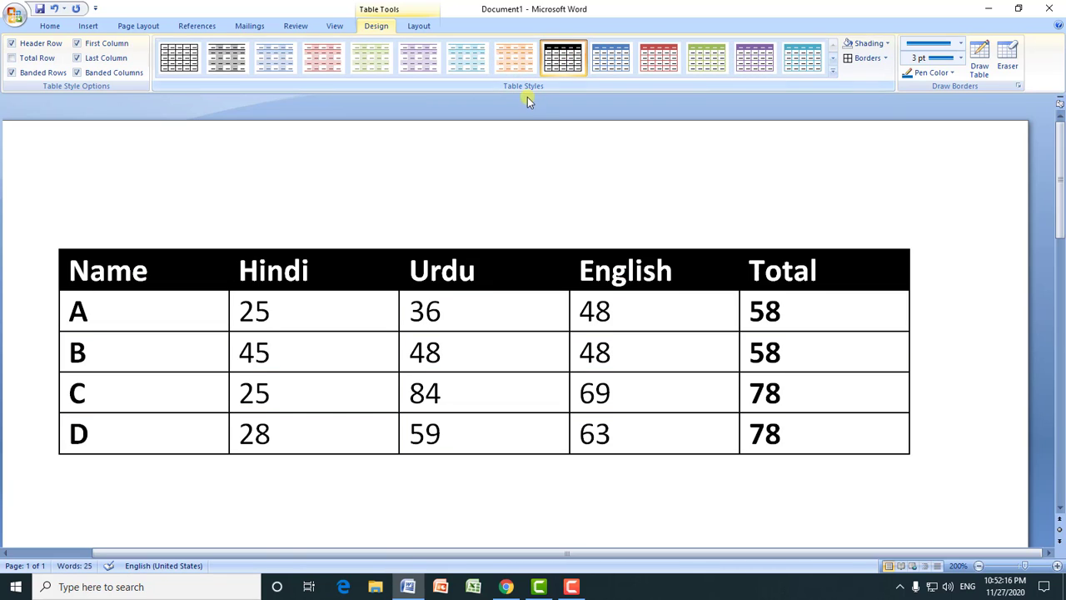
pyautogui.click(76, 74)
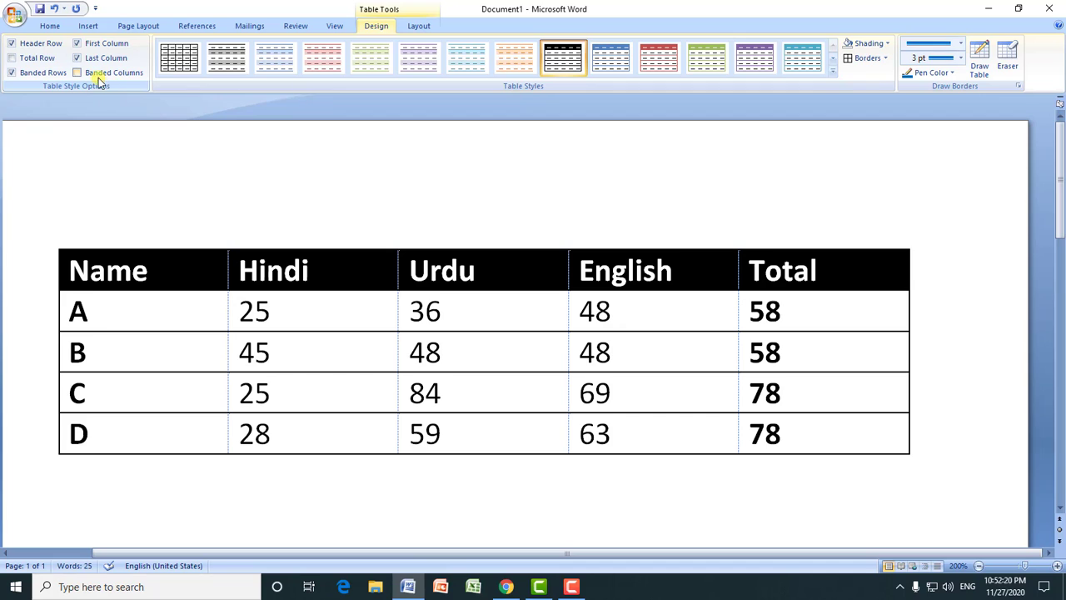
# - Hide the marks table's gridlines and show them again
pyautogui.click(419, 26)
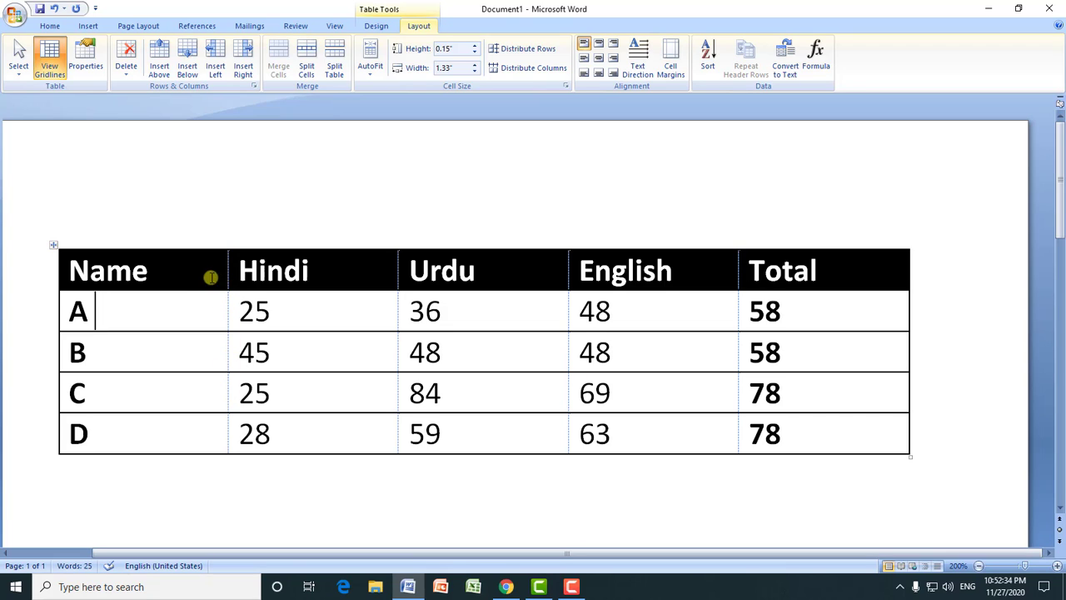
pyautogui.click(49, 70)
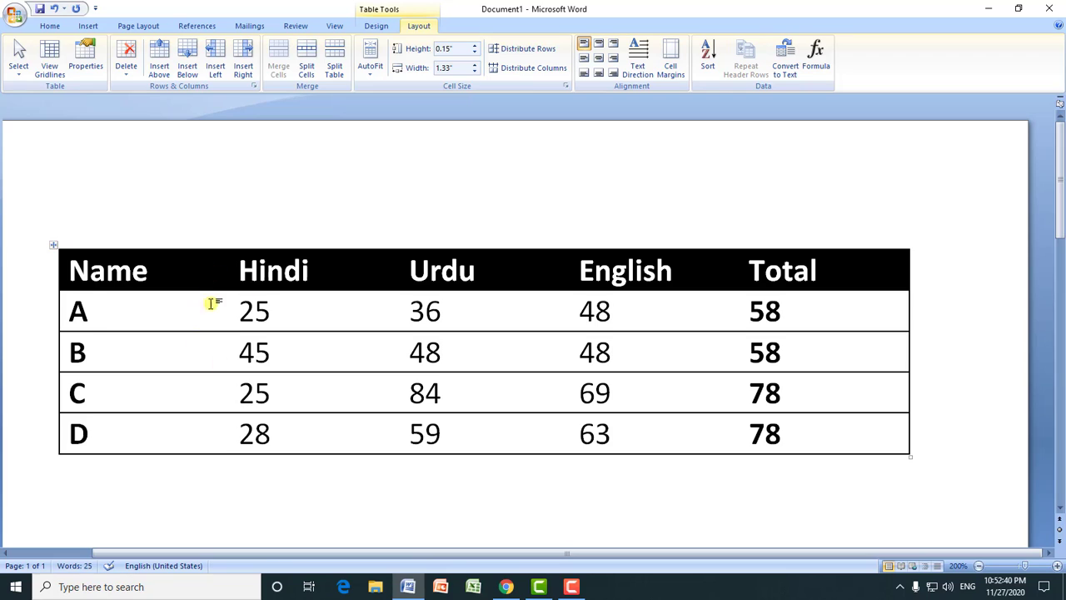
pyautogui.click(49, 69)
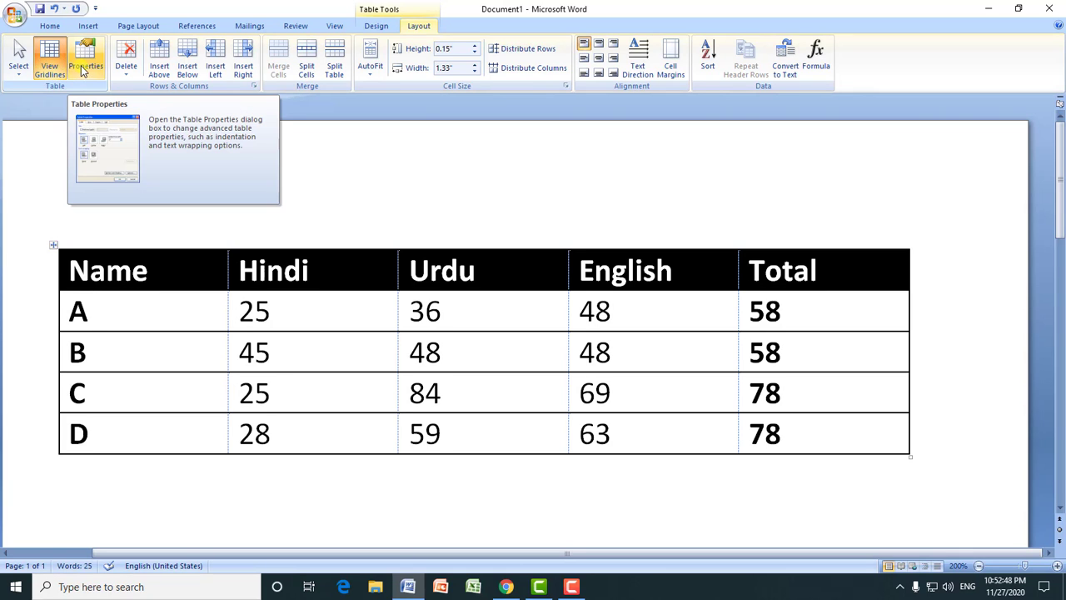
# - View the marks table's Table Properties and close them without changing anything
pyautogui.click(83, 67)
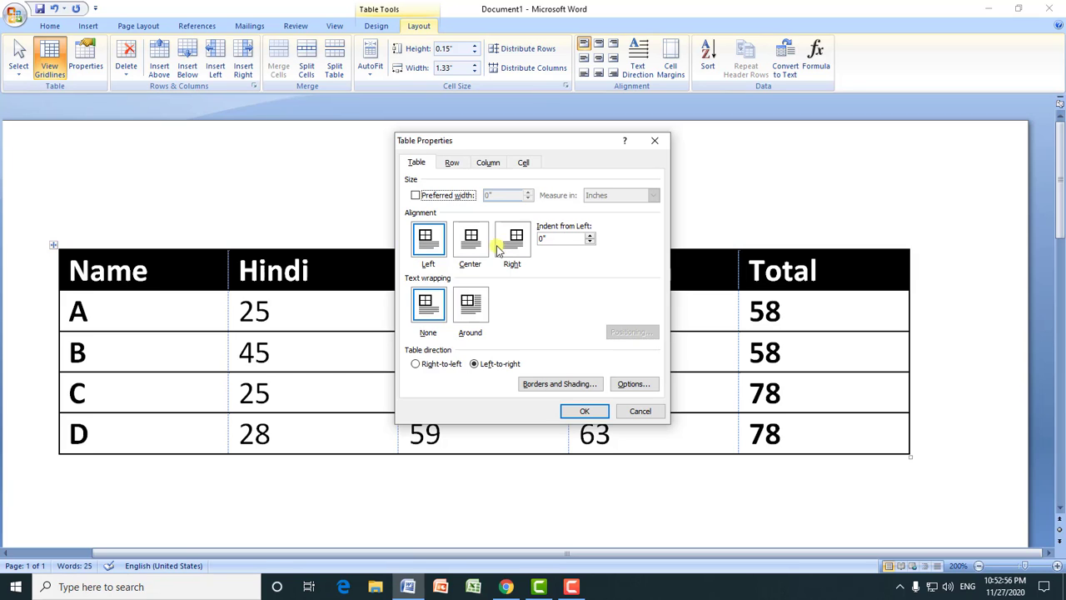
pyautogui.click(639, 410)
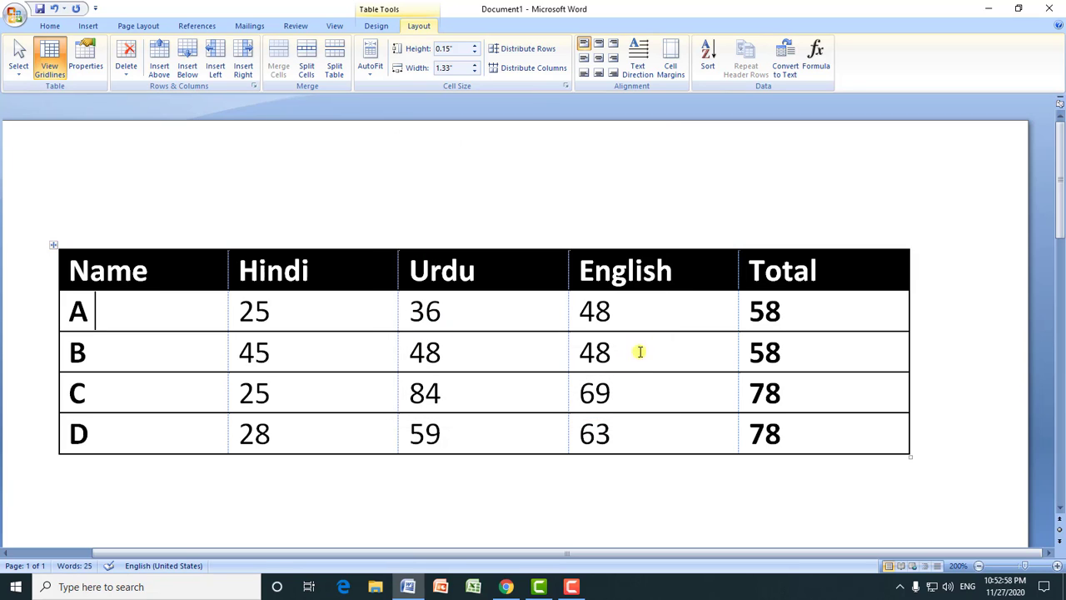
# - Generate sample paragraphs below the marks table with =rand()
pyautogui.moveTo(1061, 218); pyautogui.dragTo(1061, 258)
pyautogui.click(129, 280)
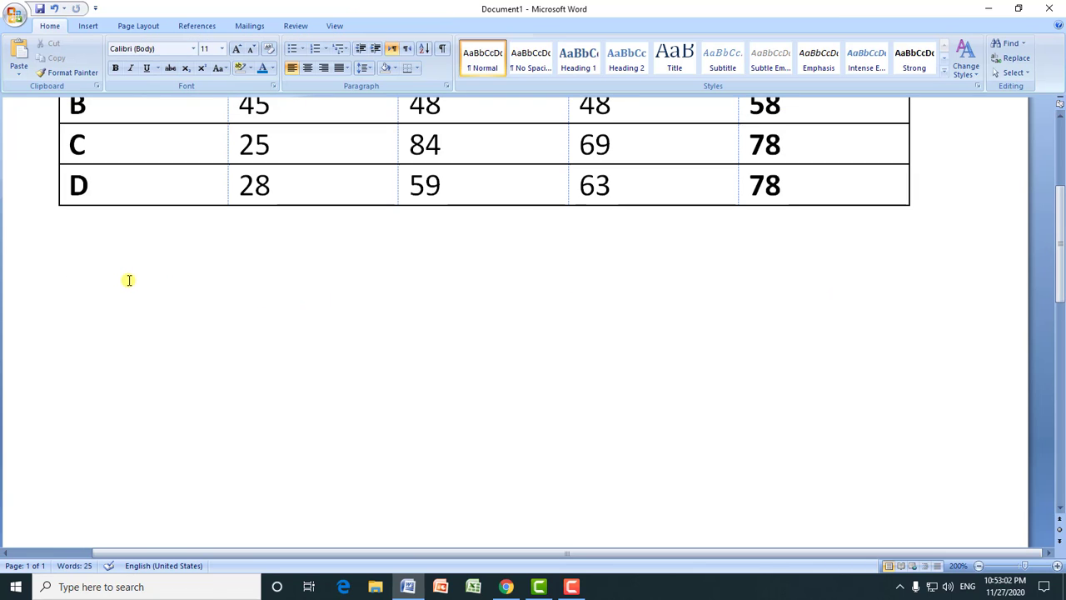
pyautogui.write('=rand(')
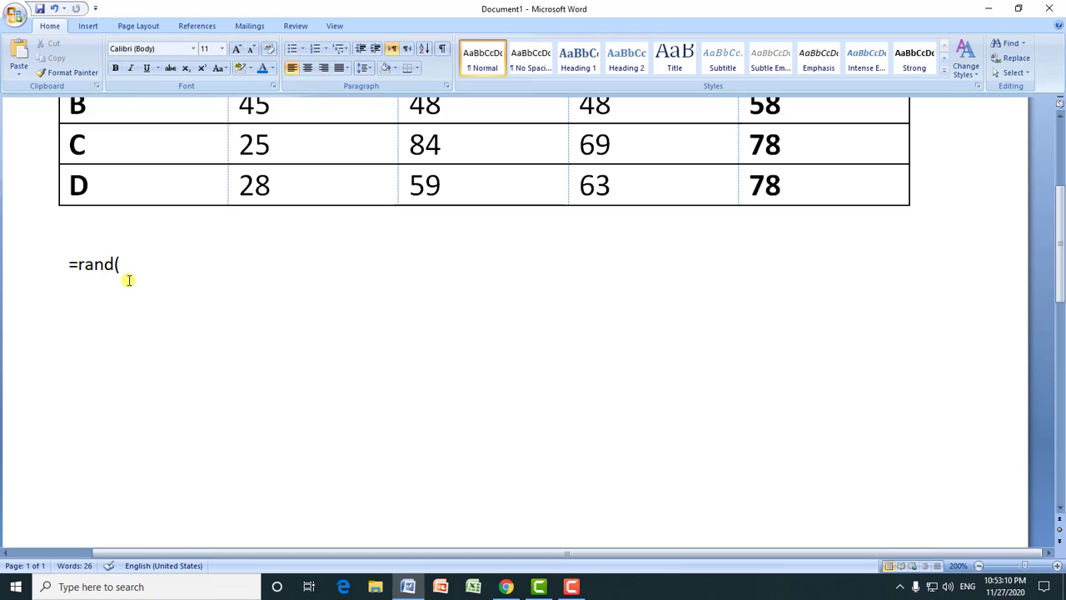
pyautogui.write(')')
pyautogui.press('Return')
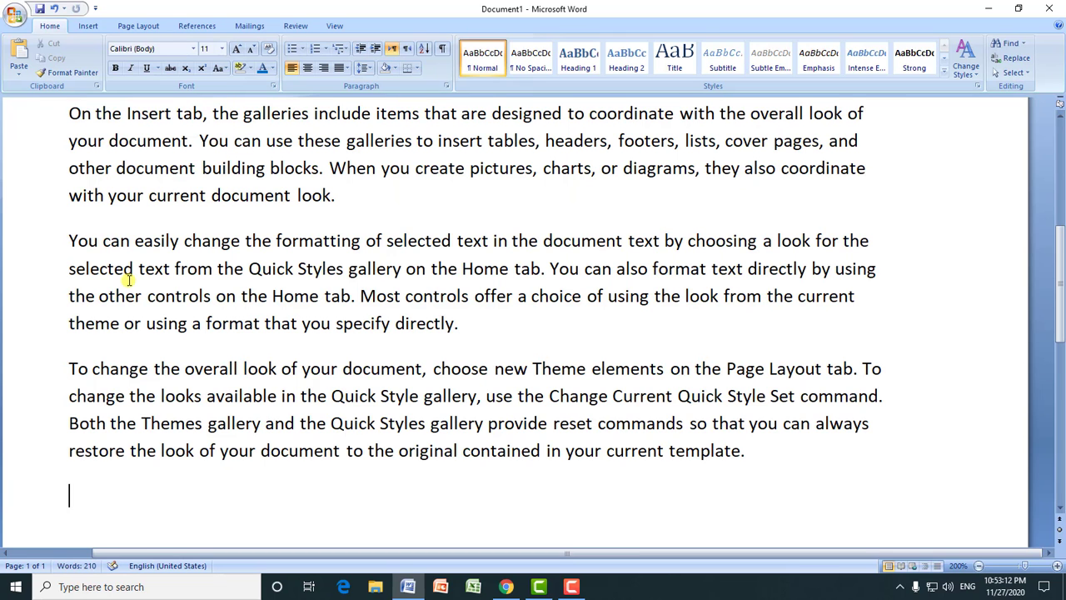
# - Narrow the Name and Hindi columns of the marks table by moving their right borders close to the header text
pyautogui.scroll(1, 10, 413)
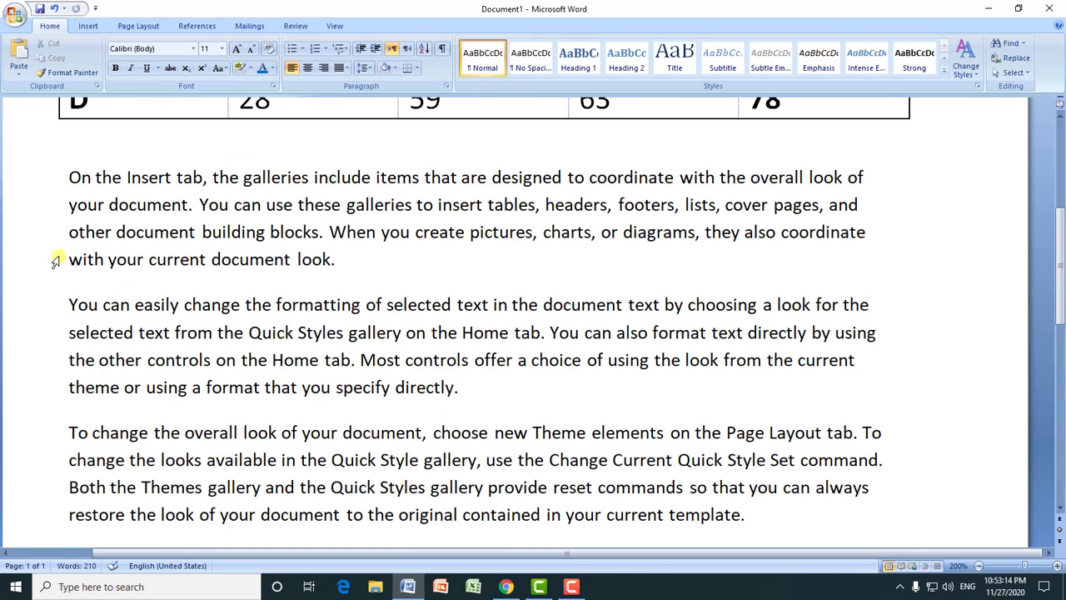
pyautogui.click(80, 174)
pyautogui.scroll(-1, 131, 241)
pyautogui.scroll(3, 130, 243)
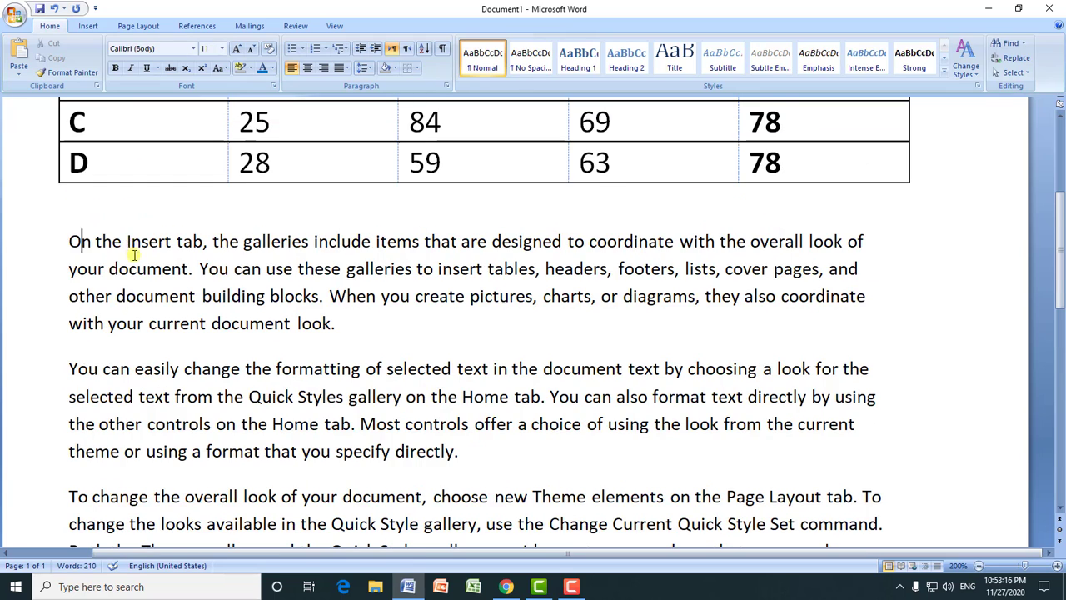
pyautogui.scroll(4, 1033, 217)
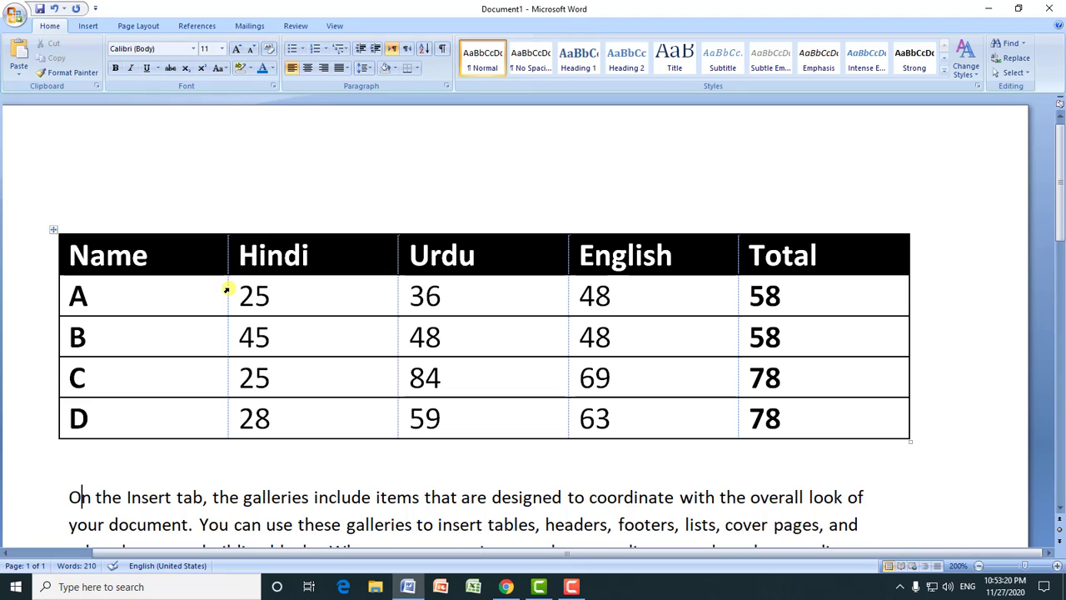
pyautogui.moveTo(228, 289); pyautogui.dragTo(161, 293)
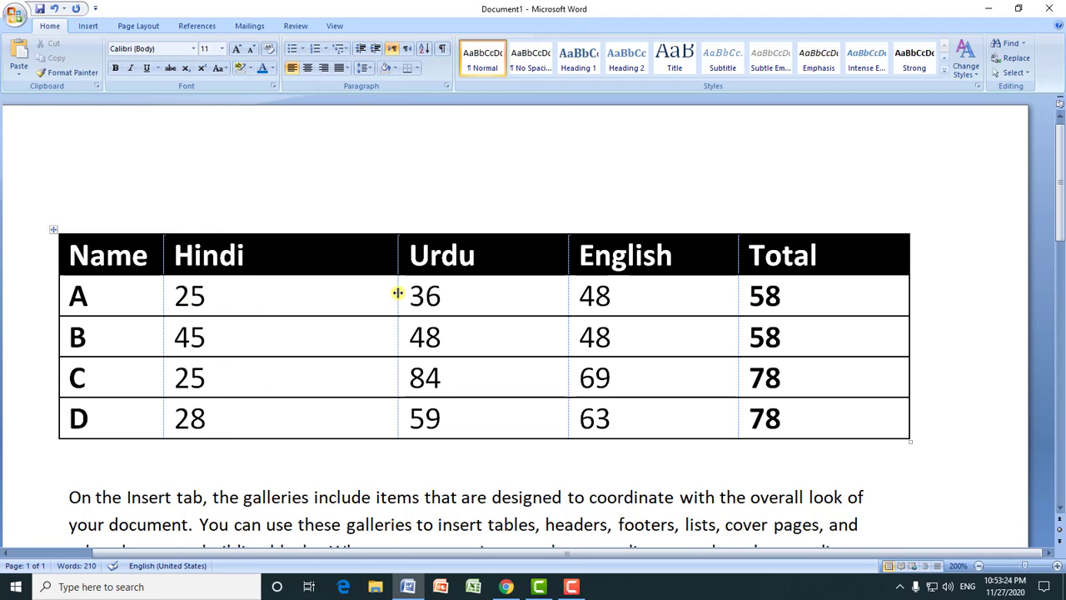
pyautogui.moveTo(398, 292); pyautogui.dragTo(268, 292)
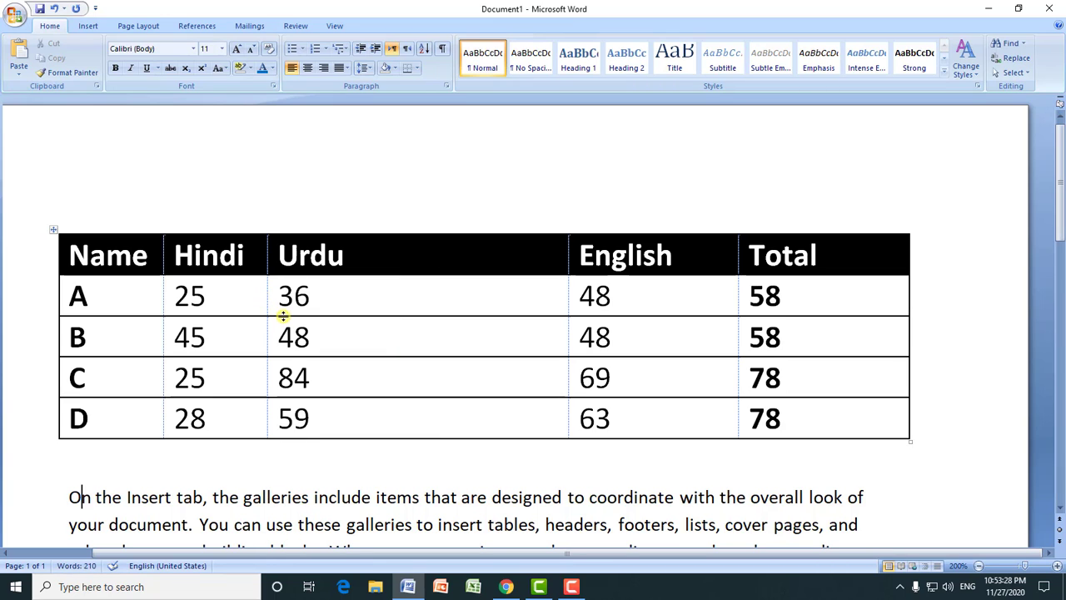
pyautogui.click(287, 311)
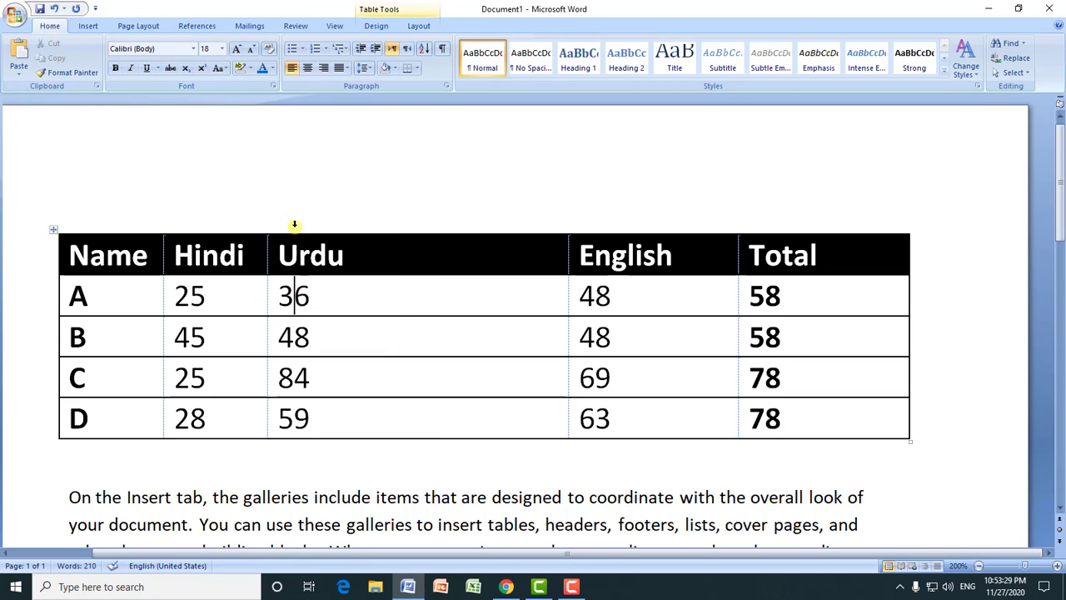
# - Undo both column width changes in the marks table
pyautogui.click(55, 10)
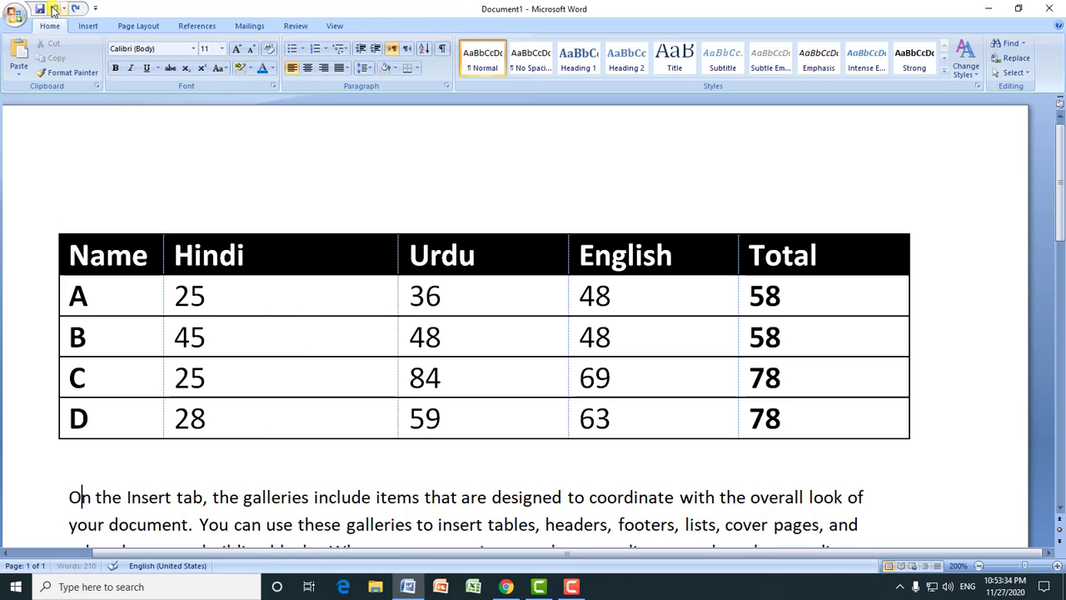
pyautogui.click(55, 10)
pyautogui.scroll(-1, 105, 496)
pyautogui.scroll(1, 105, 495)
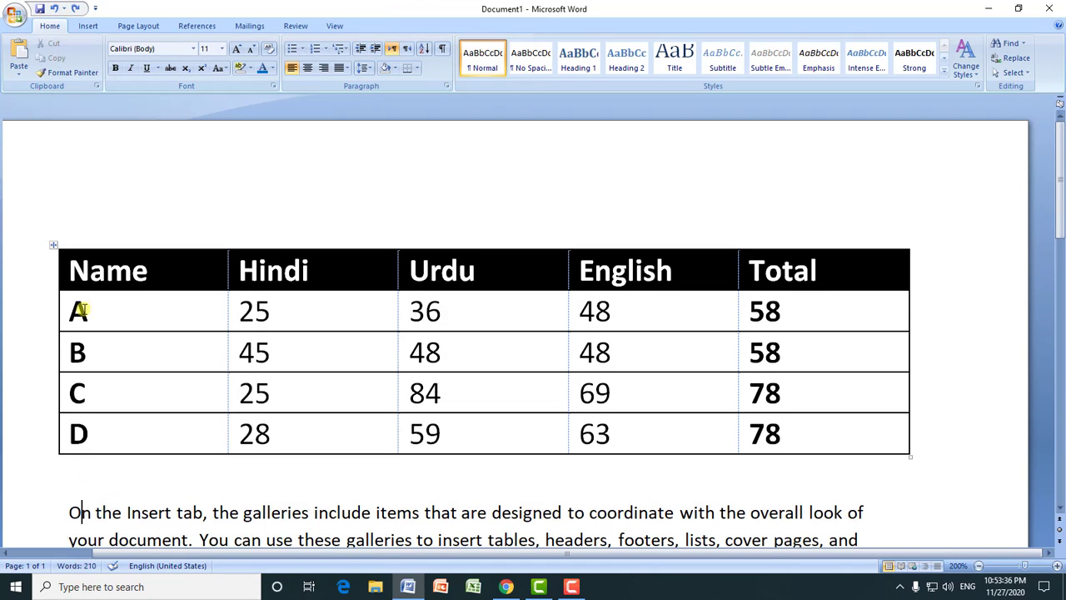
# - Add two blank lines above the first sample paragraph and insert a 3x2 table between the marks table and the text
pyautogui.moveTo(1053, 240); pyautogui.dragTo(1052, 343)
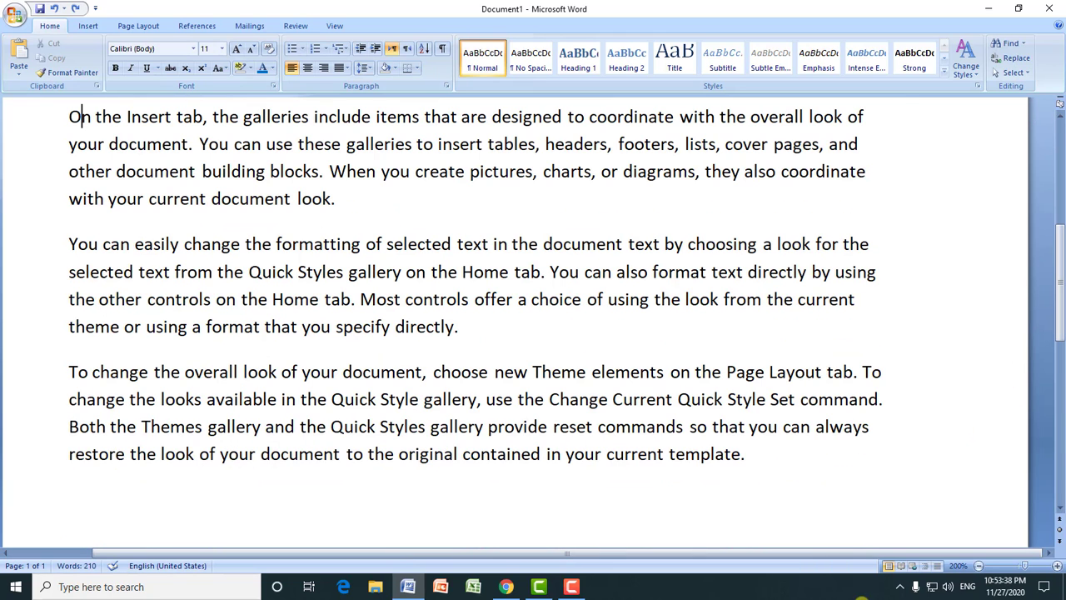
pyautogui.scroll(3, 1062, 244)
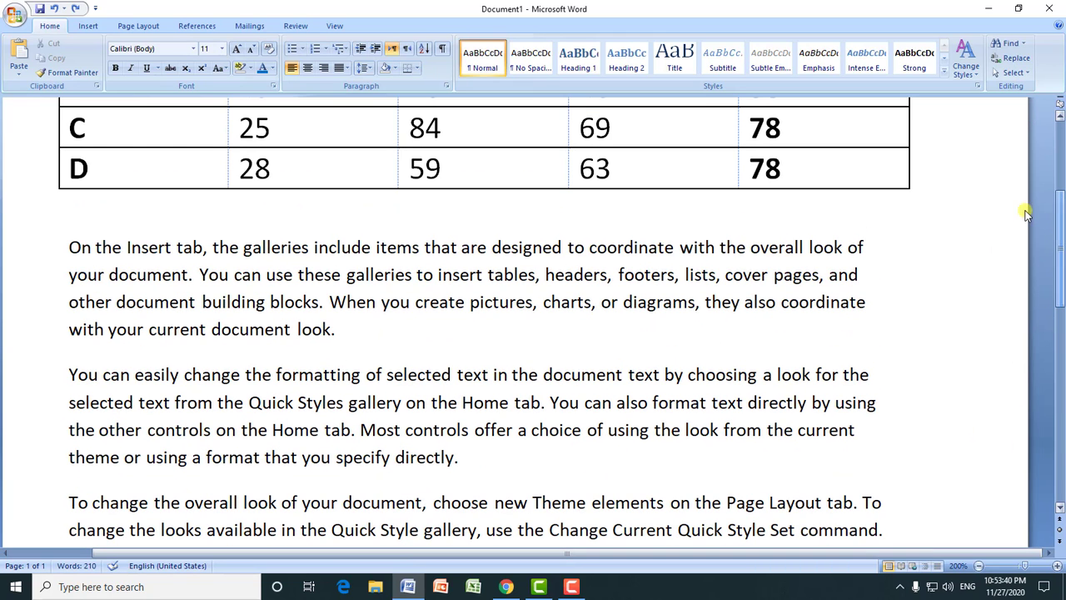
pyautogui.press('Return')
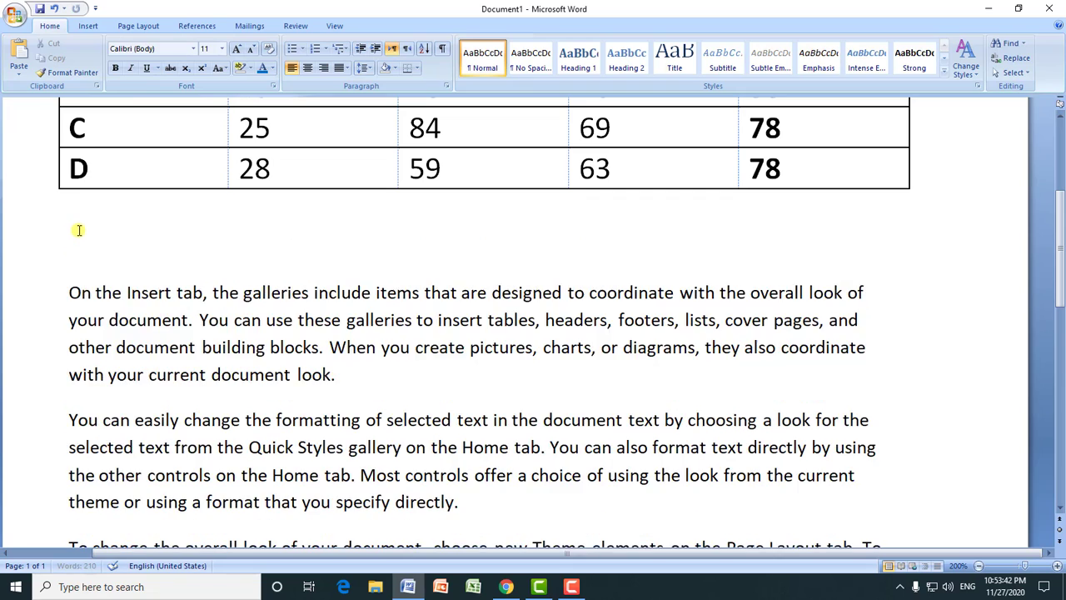
pyautogui.press('Return')
pyautogui.click(87, 25)
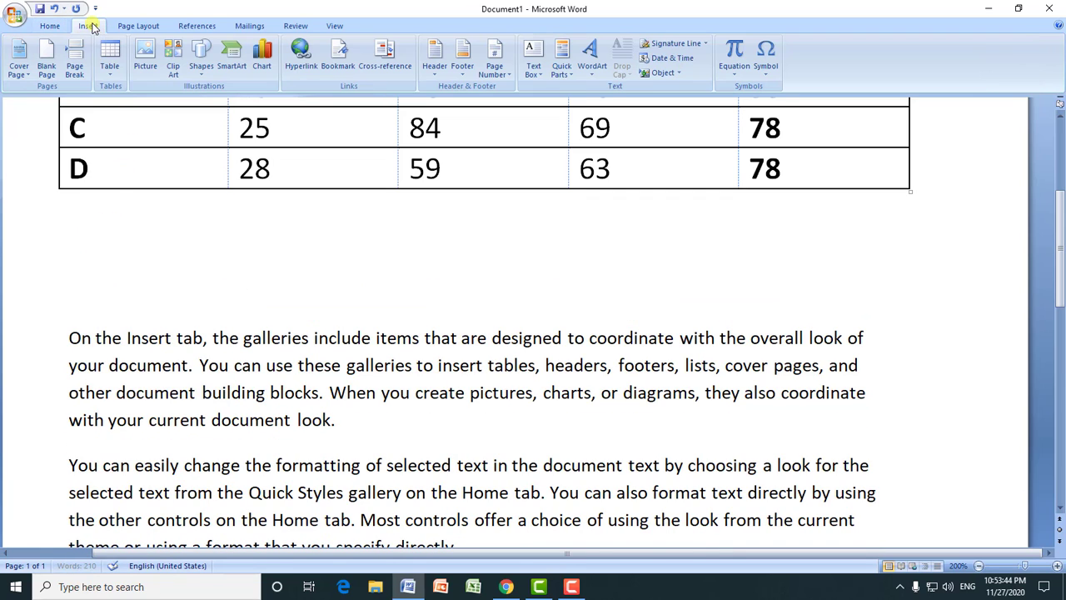
pyautogui.click(109, 67)
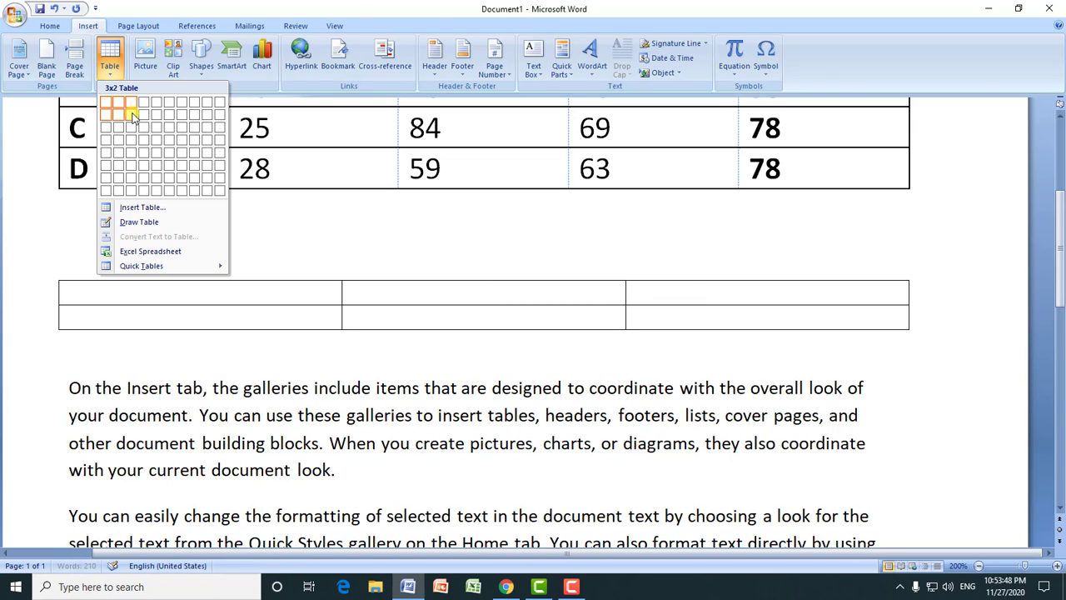
pyautogui.click(133, 116)
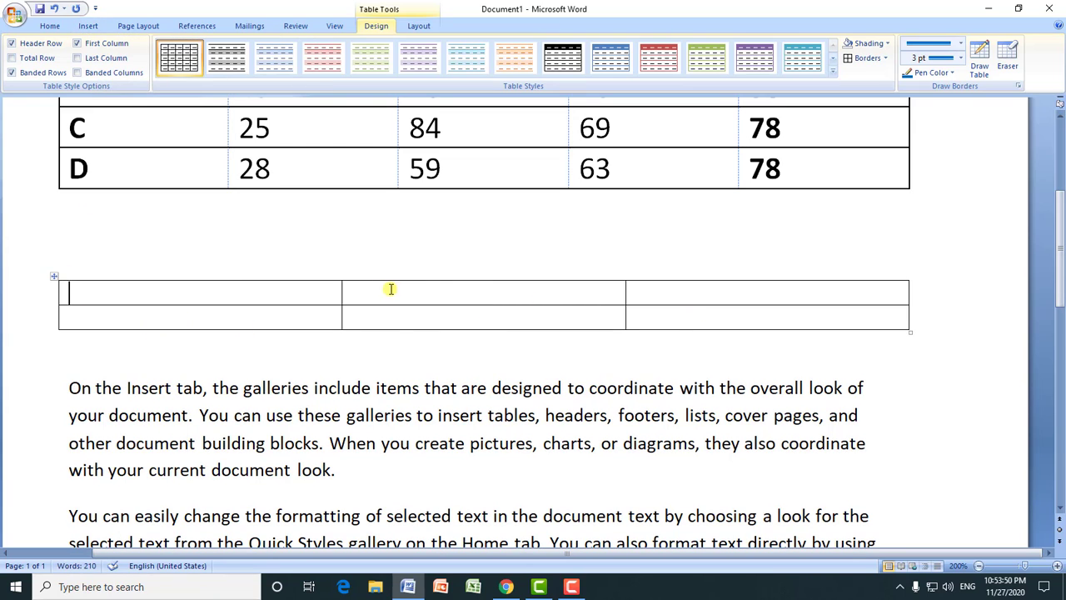
# - Narrow all three columns of the new 3x2 table so that it spans less than half the page width
pyautogui.moveTo(340, 291); pyautogui.dragTo(155, 303)
pyautogui.moveTo(625, 291); pyautogui.dragTo(299, 302)
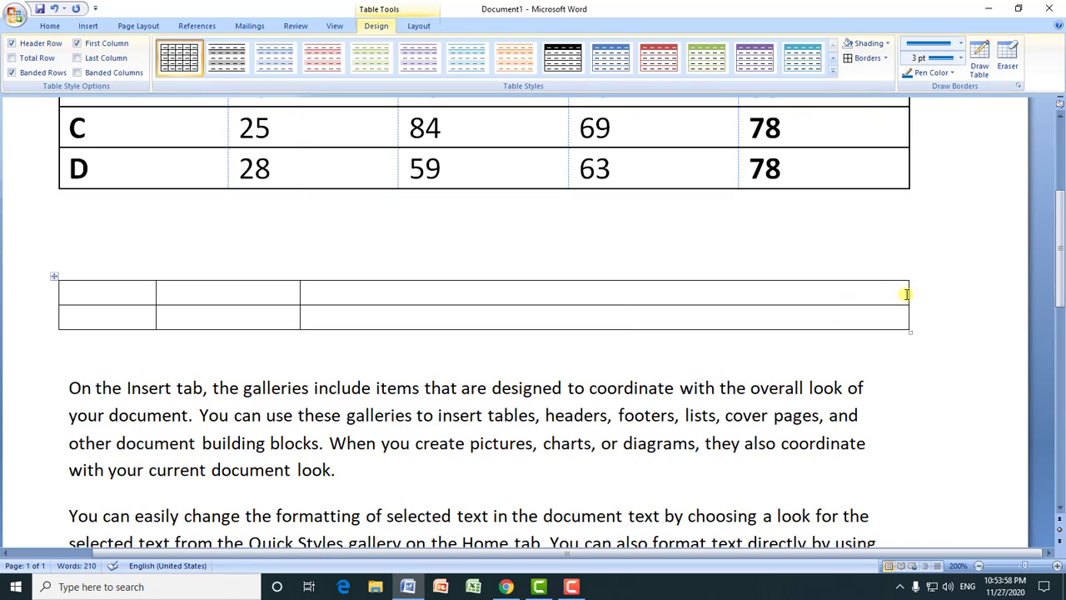
pyautogui.moveTo(909, 290); pyautogui.dragTo(411, 293)
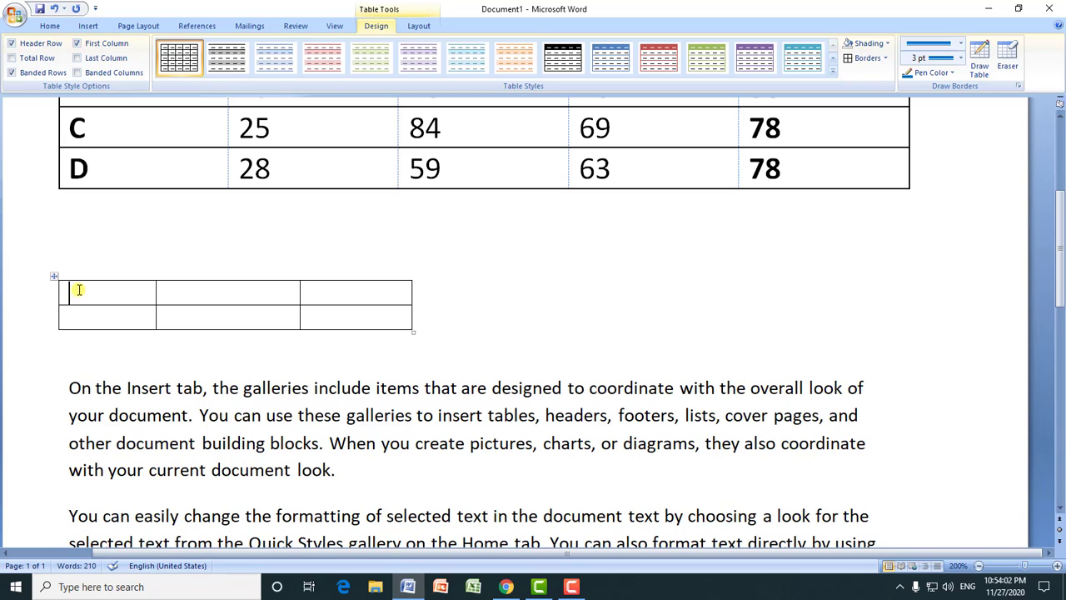
# - Fill the small table row by row with 10, 11, 12, 13, 14 and 15, and remove the blank line below it
pyautogui.click(78, 290)
pyautogui.write('10')
pyautogui.press('Tab')
pyautogui.write('11')
pyautogui.press('Tab')
pyautogui.write('13')
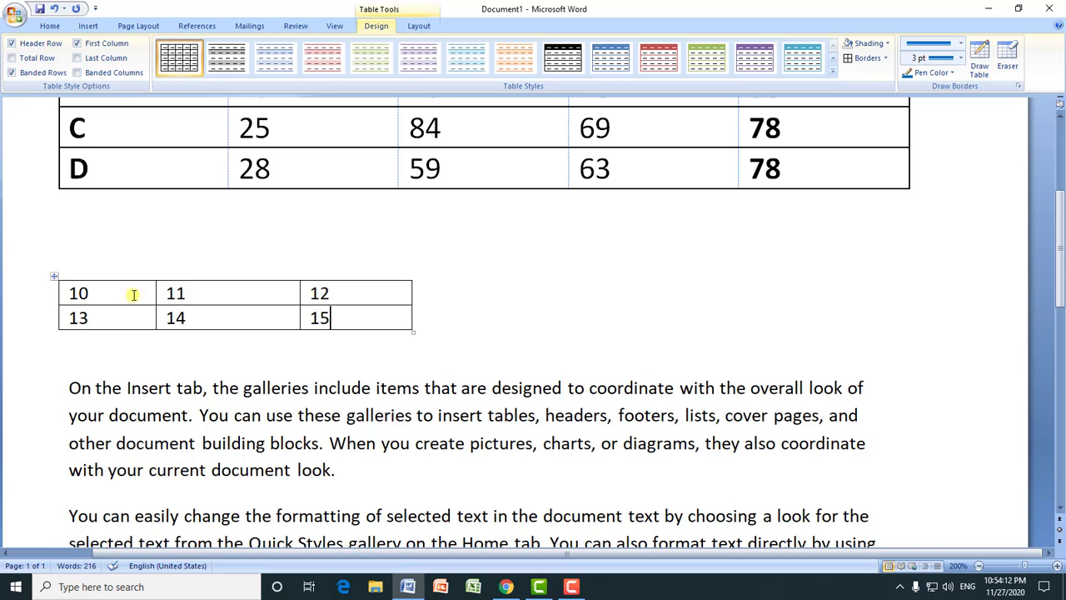
pyautogui.click(92, 368)
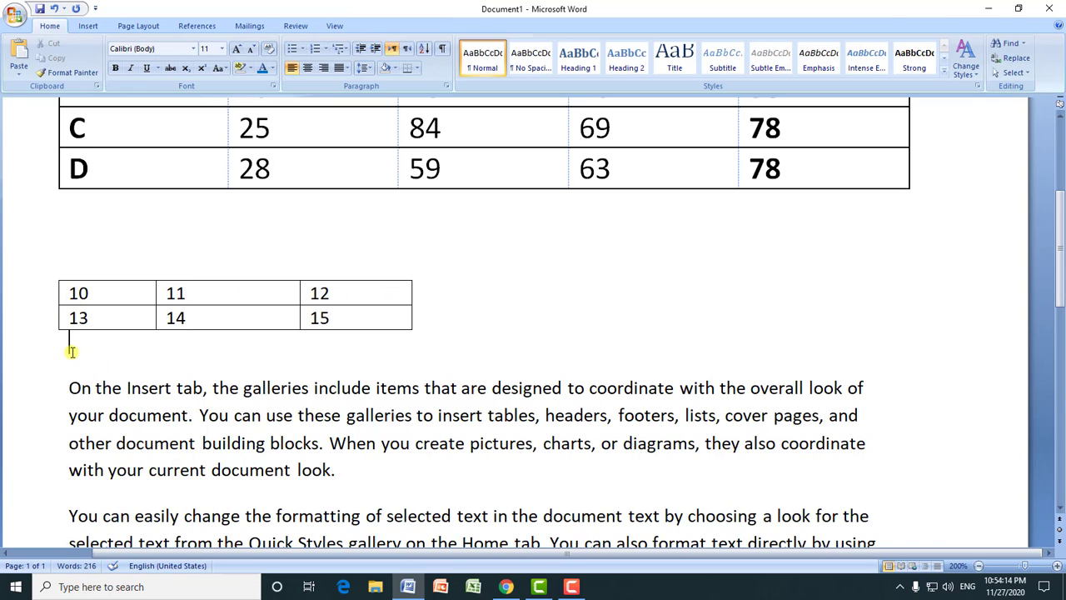
pyautogui.press('Delete')
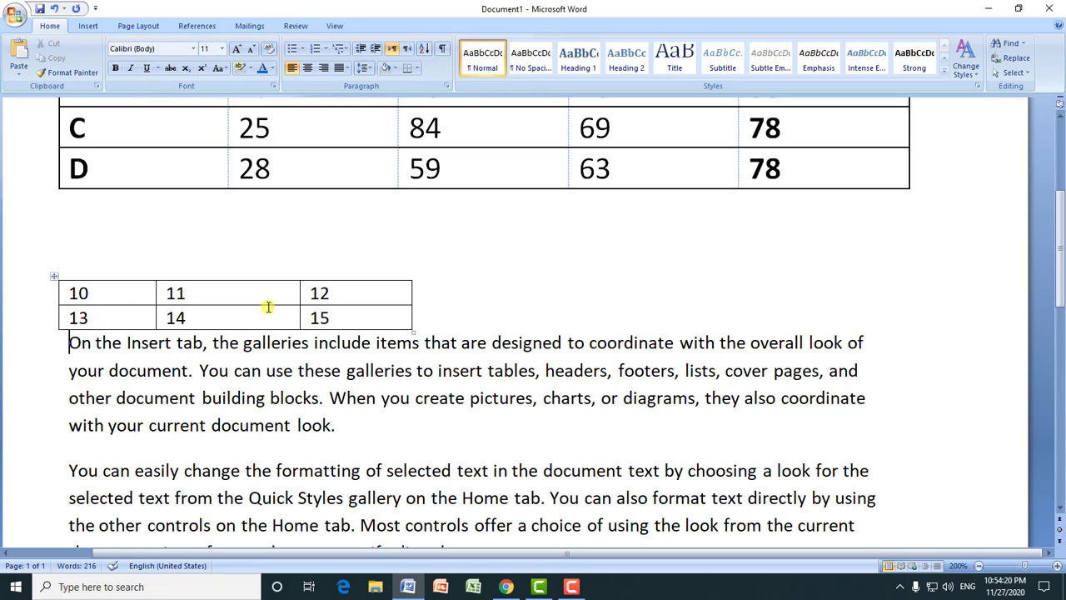
# - Set the small table's alignment to Center in its table properties
pyautogui.click(218, 275)
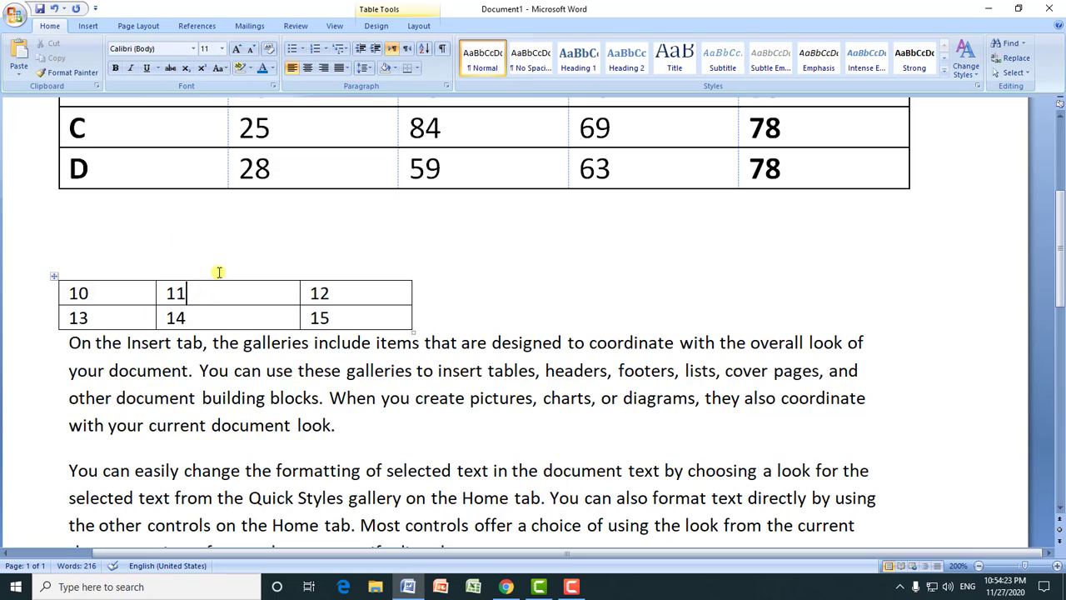
pyautogui.click(419, 27)
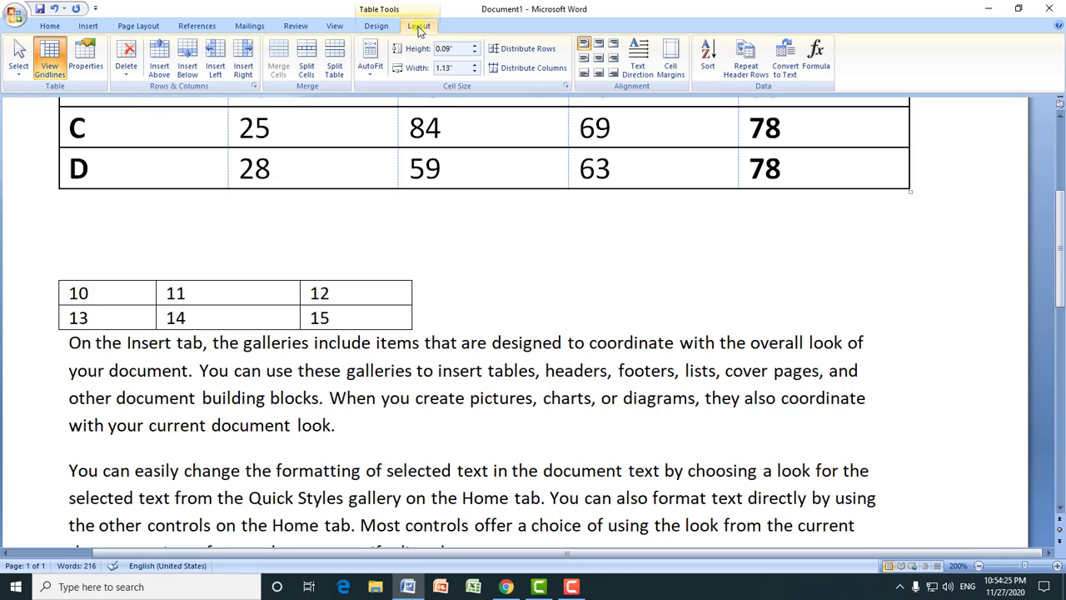
pyautogui.click(85, 67)
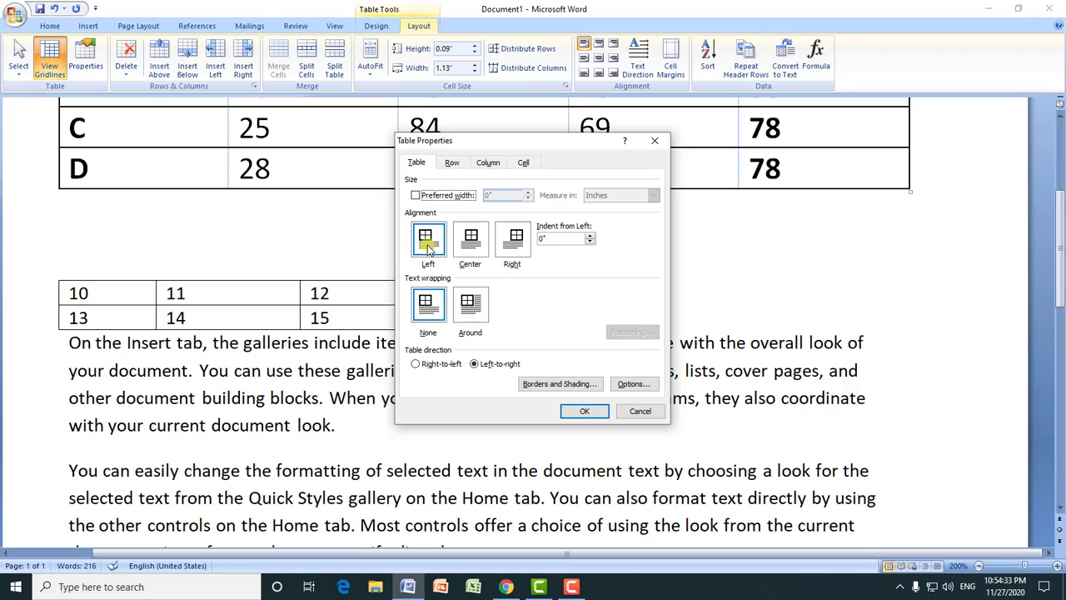
pyautogui.click(472, 242)
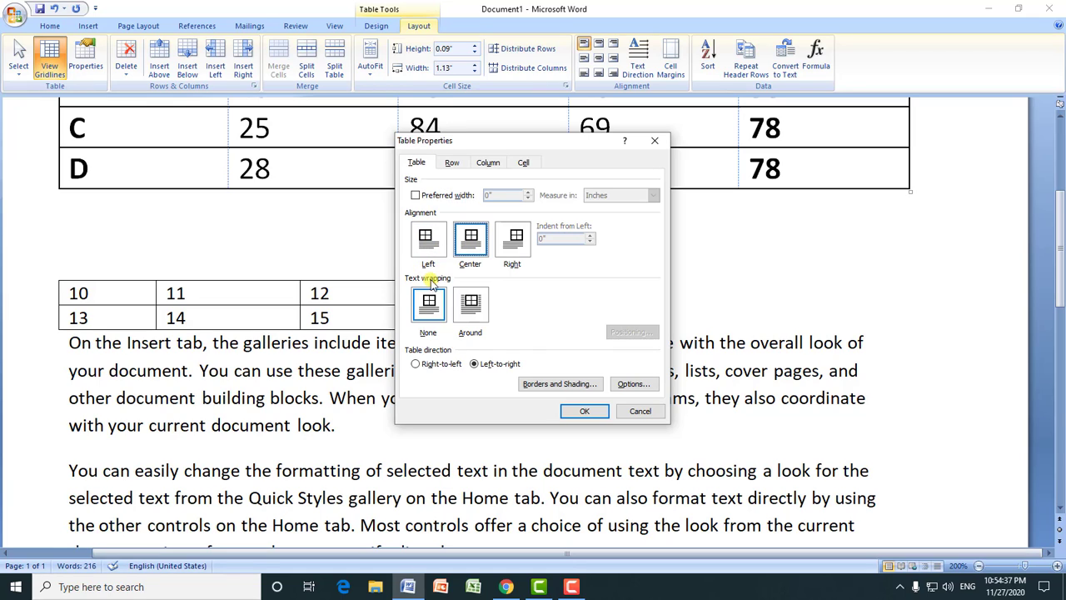
pyautogui.click(583, 412)
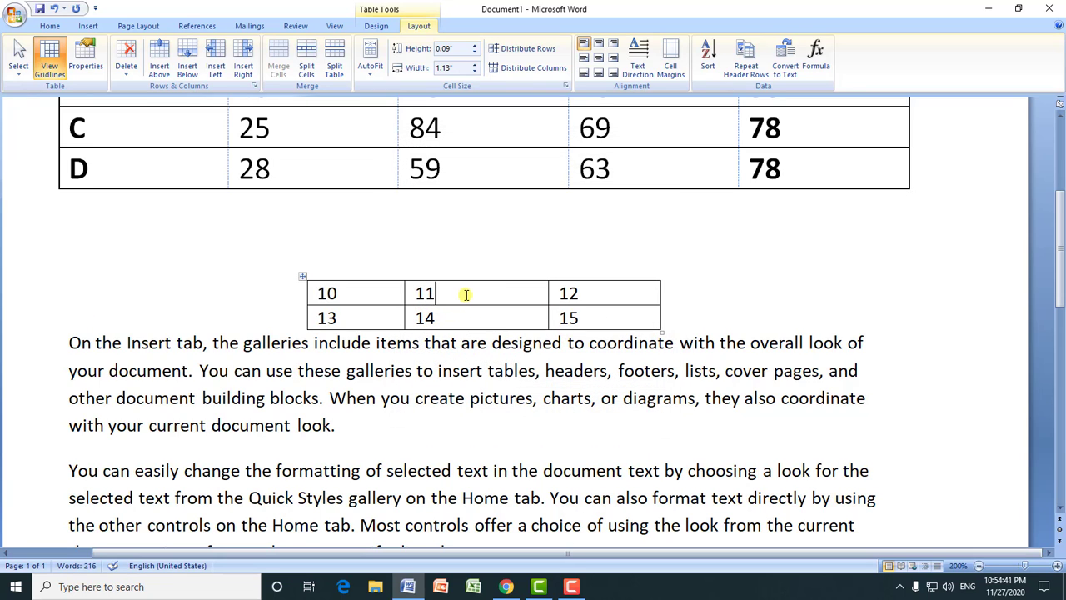
# - Change the small table's alignment to Right in its table properties
pyautogui.click(86, 58)
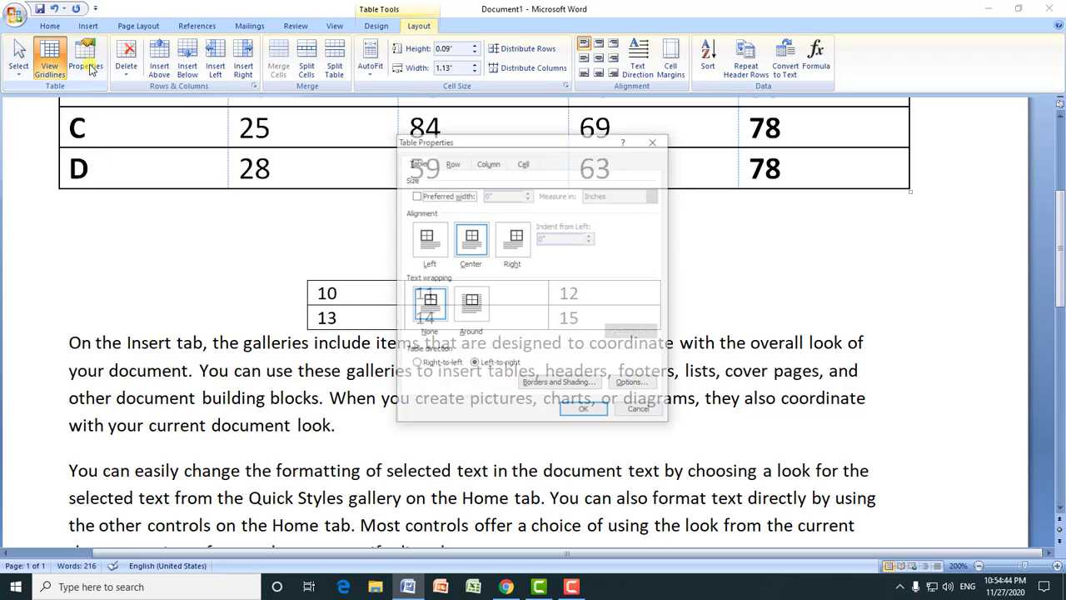
pyautogui.click(513, 241)
pyautogui.click(583, 411)
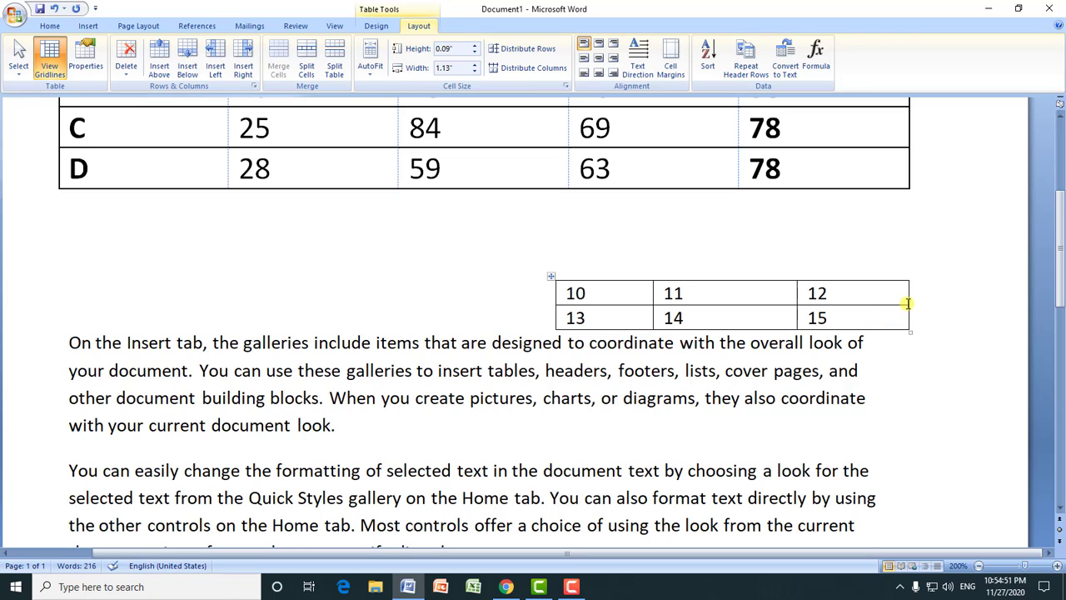
pyautogui.click(86, 58)
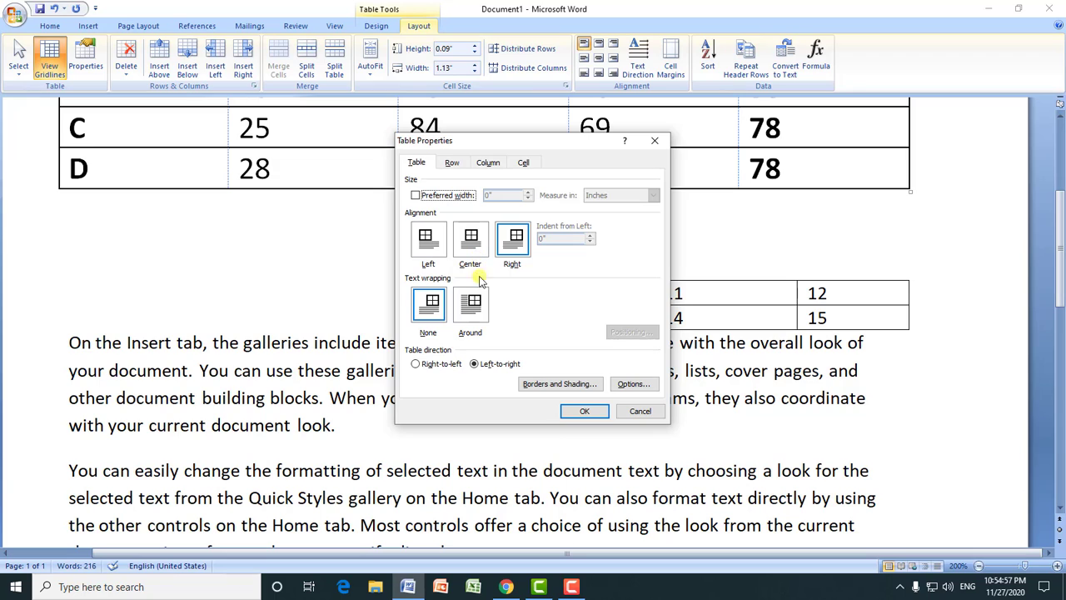
pyautogui.click(642, 413)
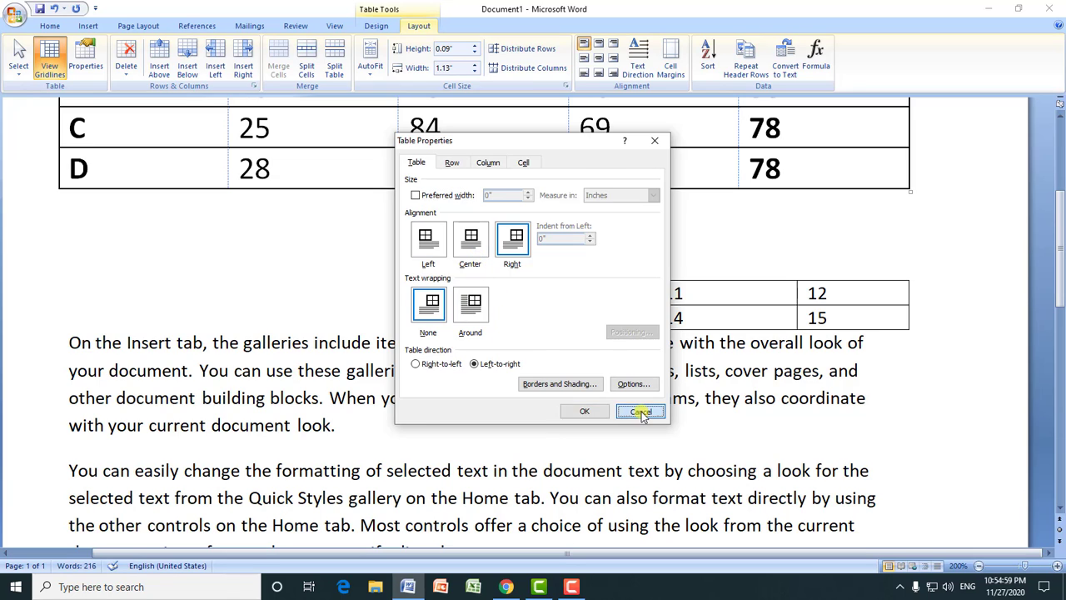
# - Set the small table's alignment back to Left in its table properties
pyautogui.click(575, 296)
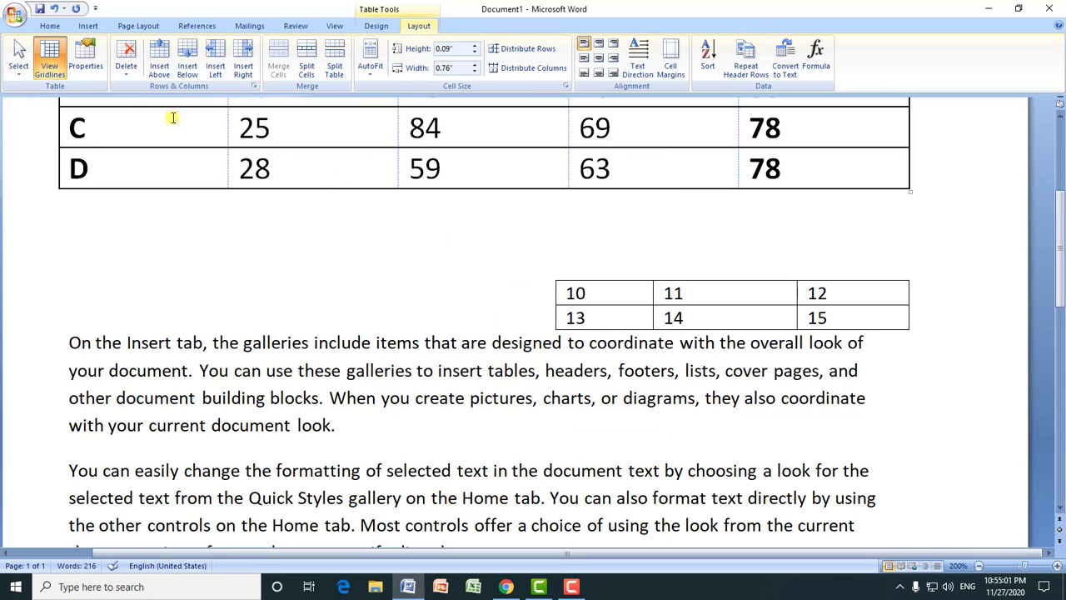
pyautogui.click(86, 58)
pyautogui.click(428, 240)
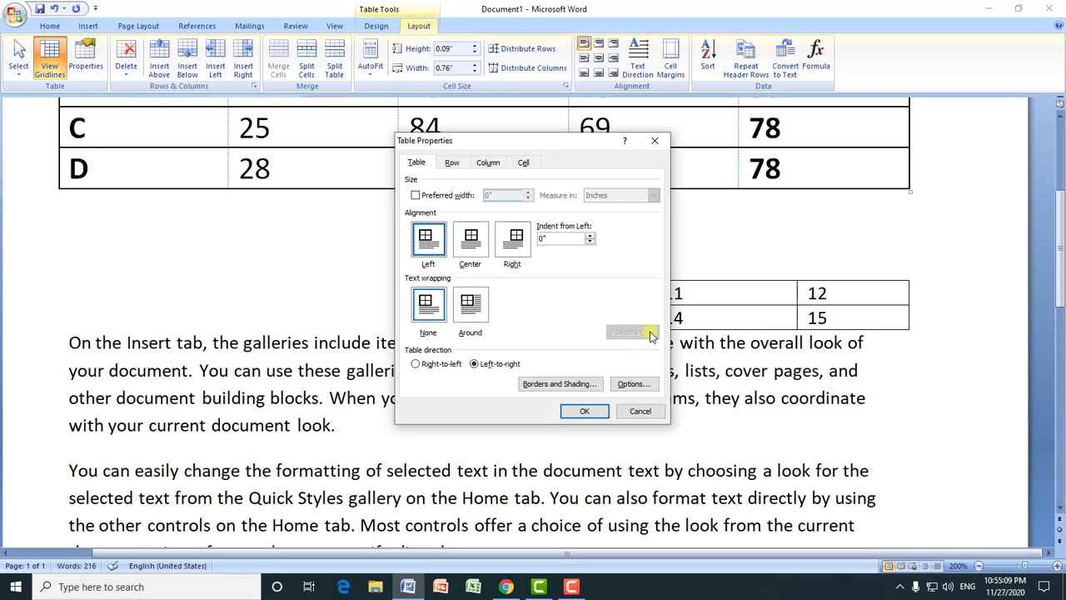
pyautogui.click(584, 410)
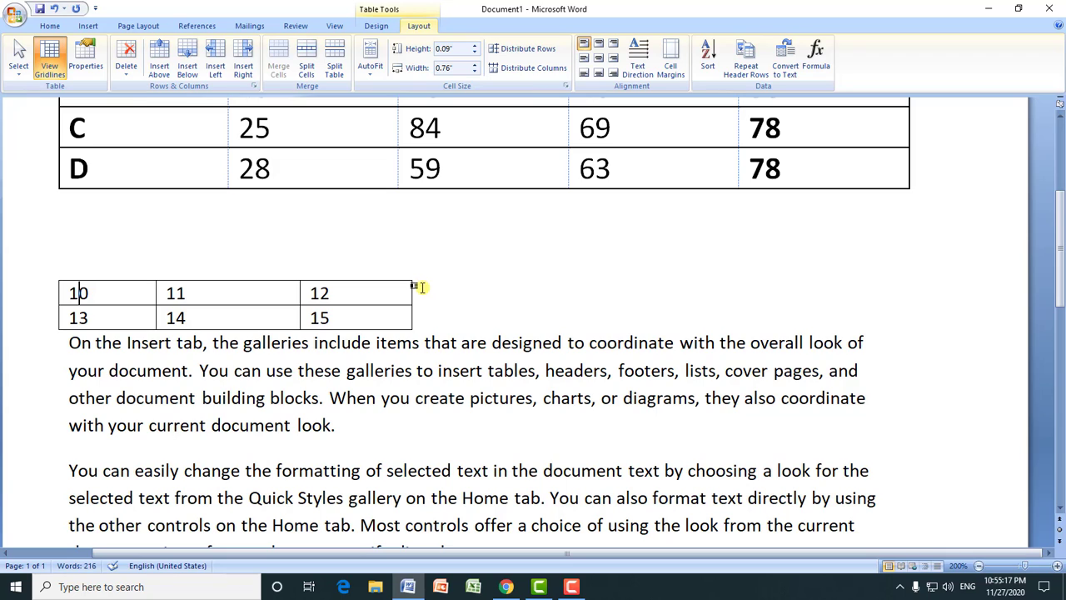
# - Set the small table's text wrapping to Around and highlight the paragraph's opening words beside the table
pyautogui.click(90, 67)
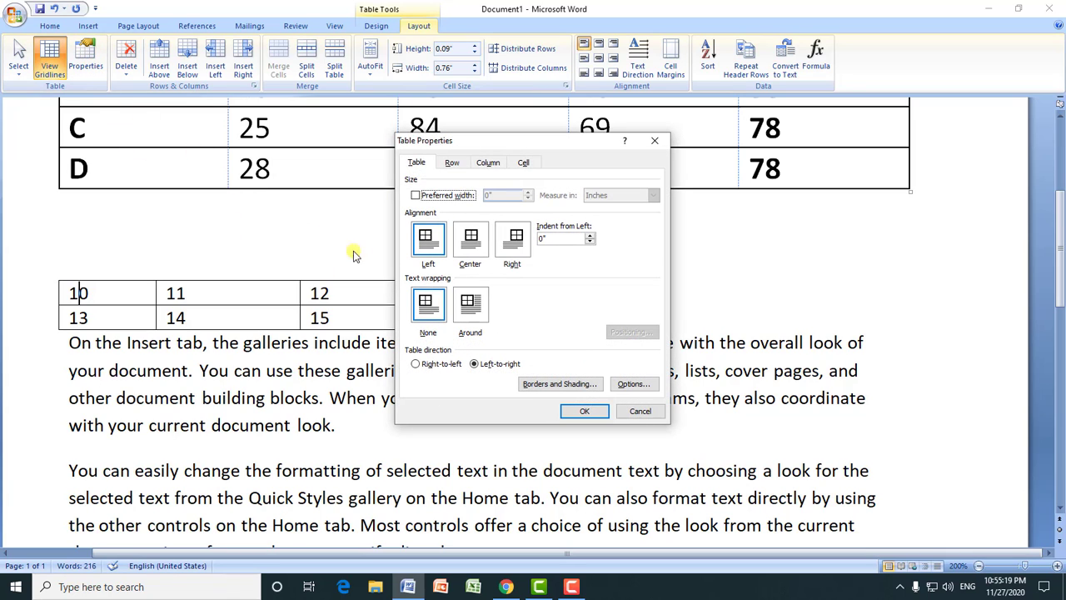
pyautogui.click(476, 310)
pyautogui.click(583, 411)
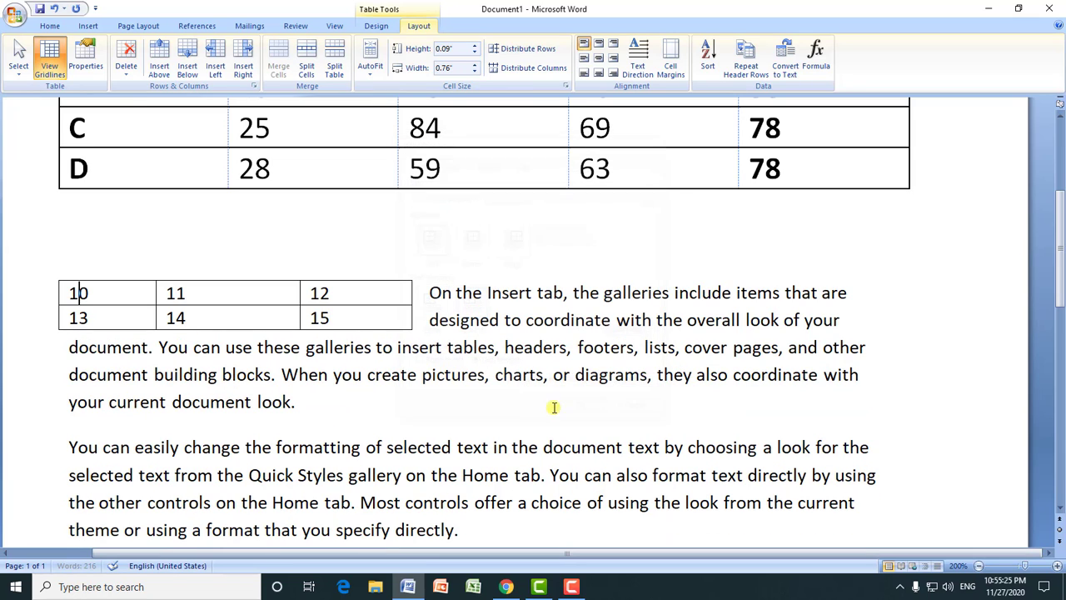
pyautogui.moveTo(434, 293); pyautogui.dragTo(503, 293)
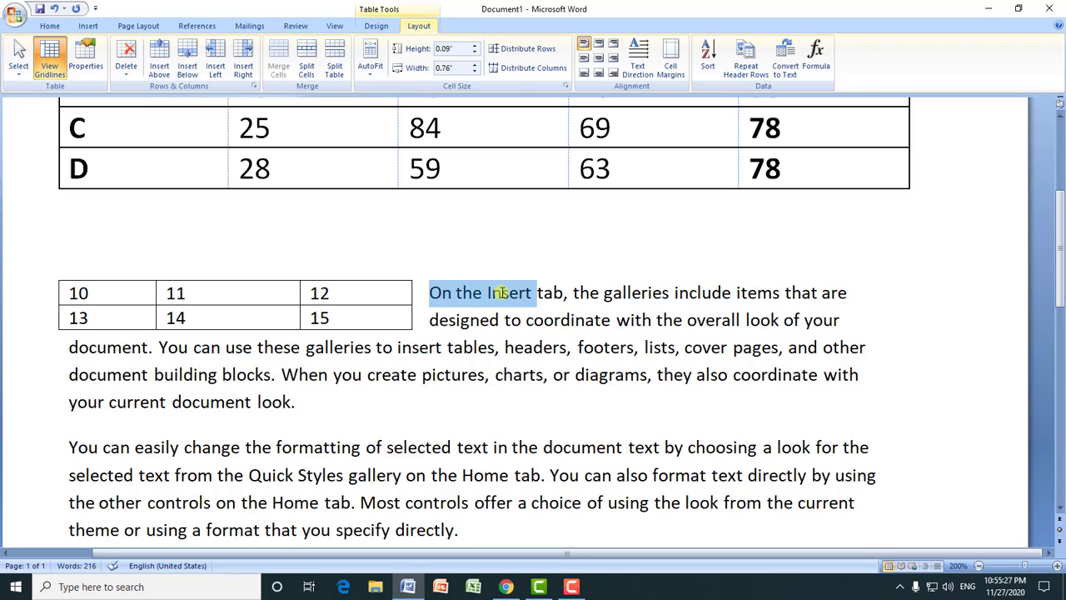
pyautogui.click(70, 345)
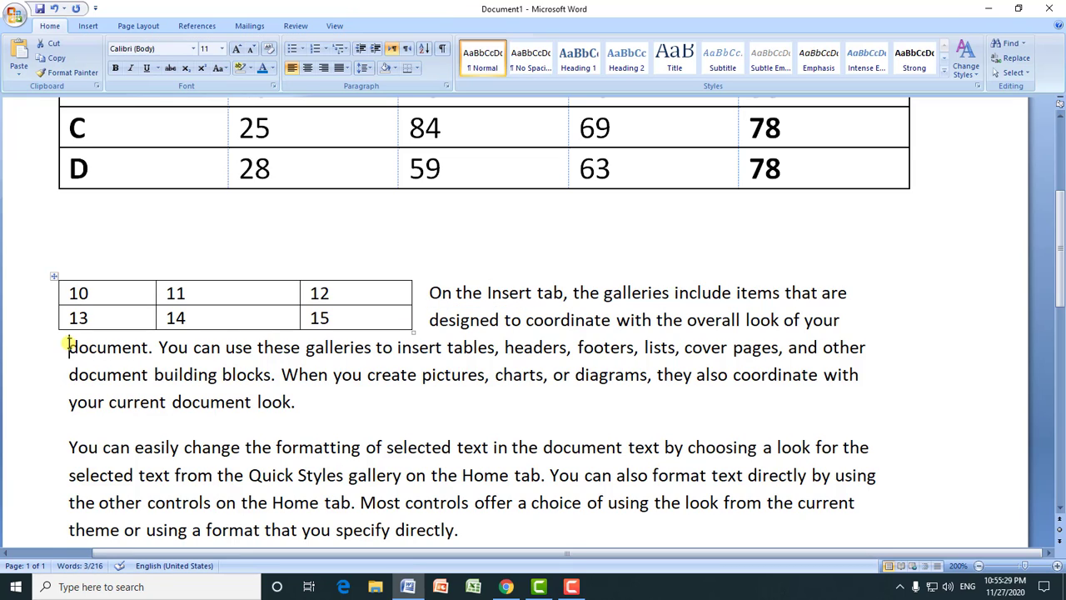
pyautogui.moveTo(431, 291); pyautogui.dragTo(479, 294)
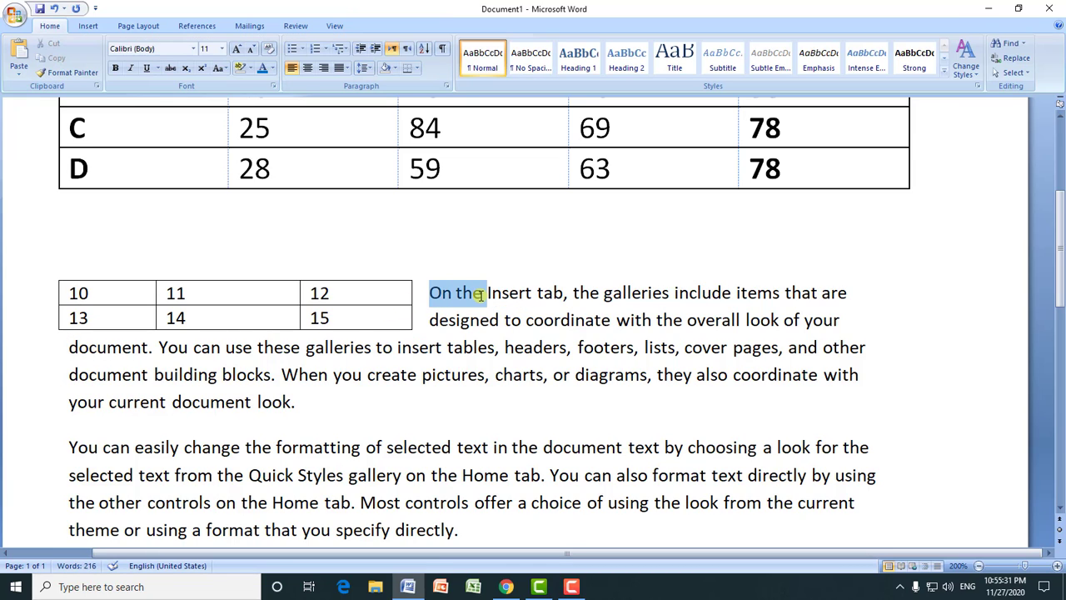
pyautogui.click(431, 291)
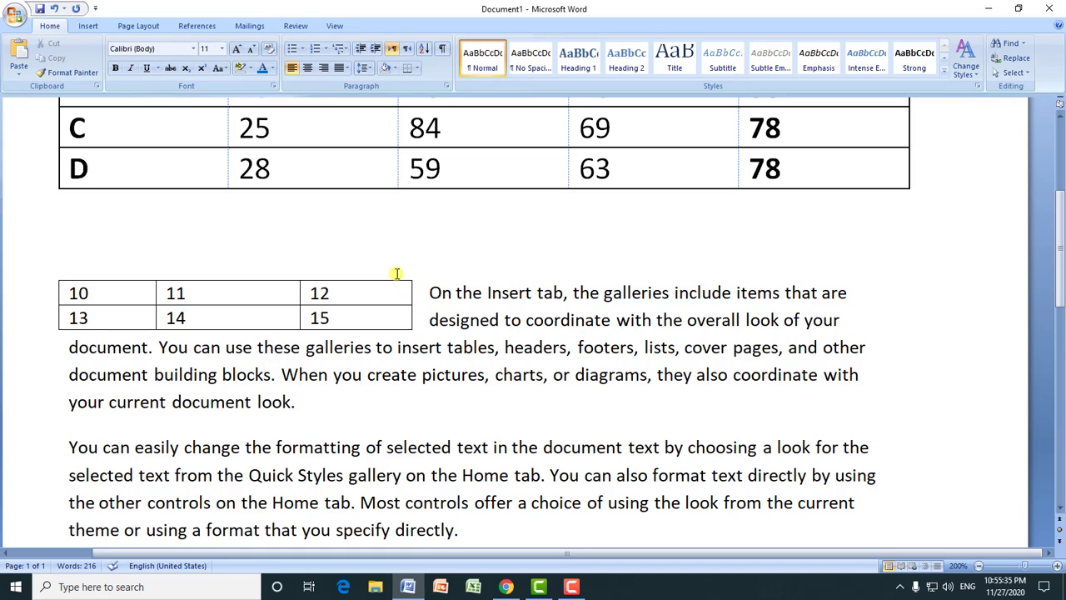
# - Center the wrapped table between the paragraph text and highlight the first text line running across both sides
pyautogui.click(350, 290)
pyautogui.click(419, 28)
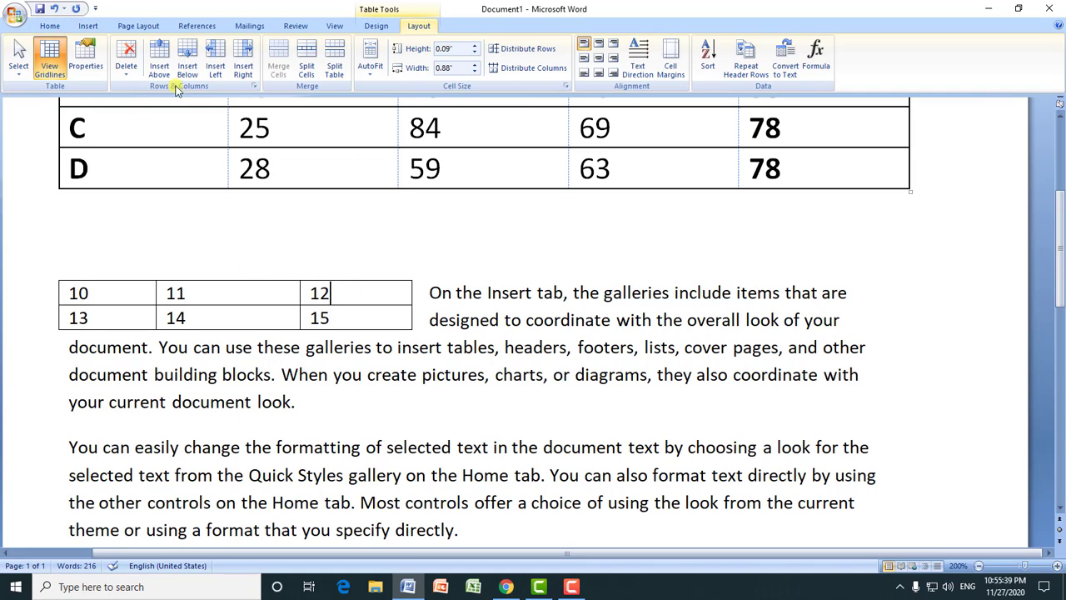
pyautogui.click(85, 56)
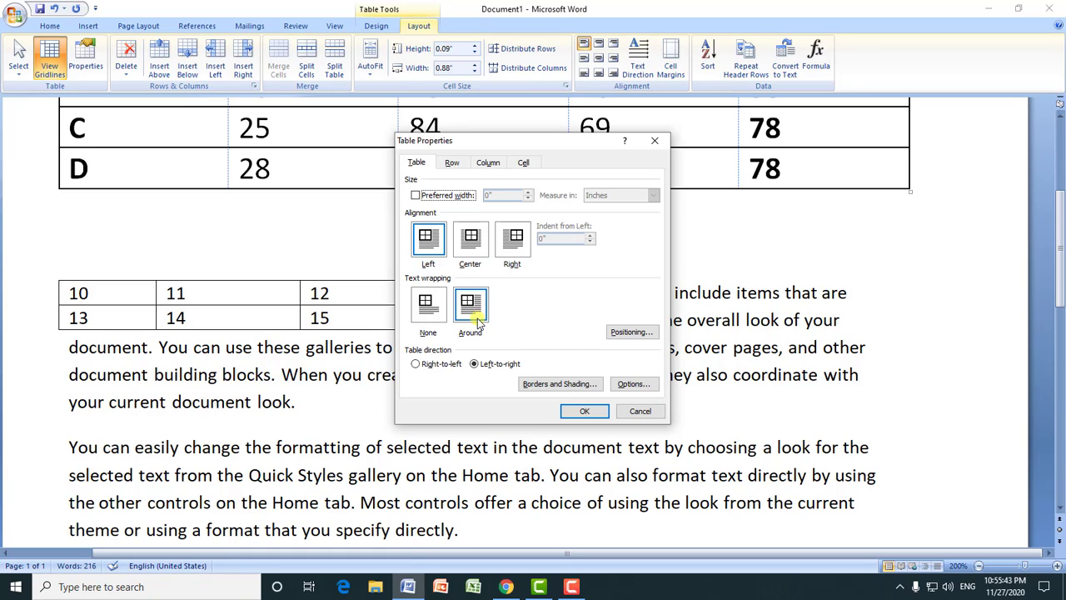
pyautogui.click(471, 242)
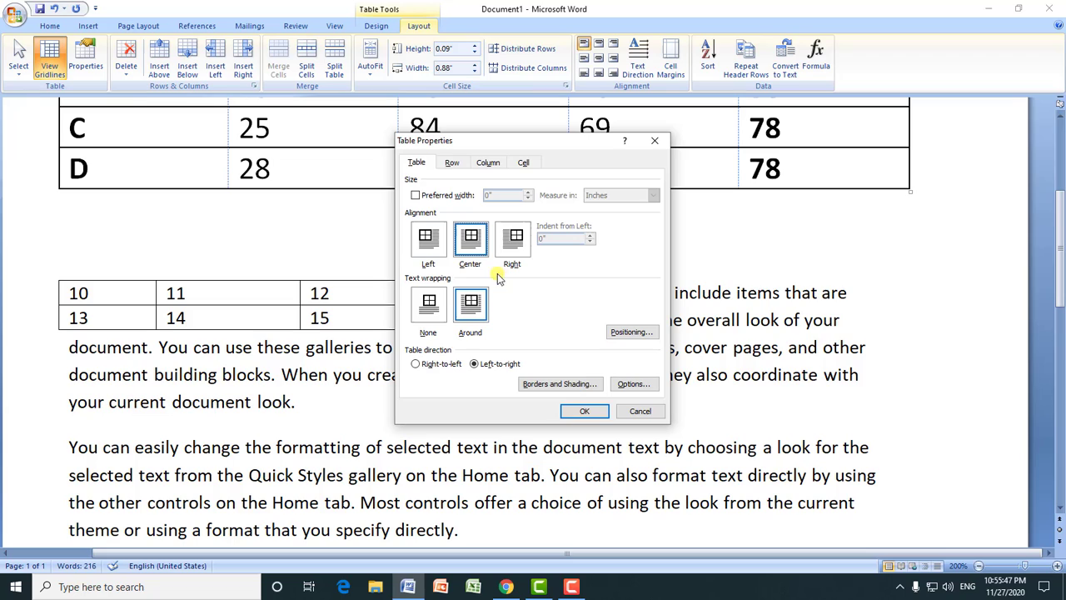
pyautogui.click(579, 411)
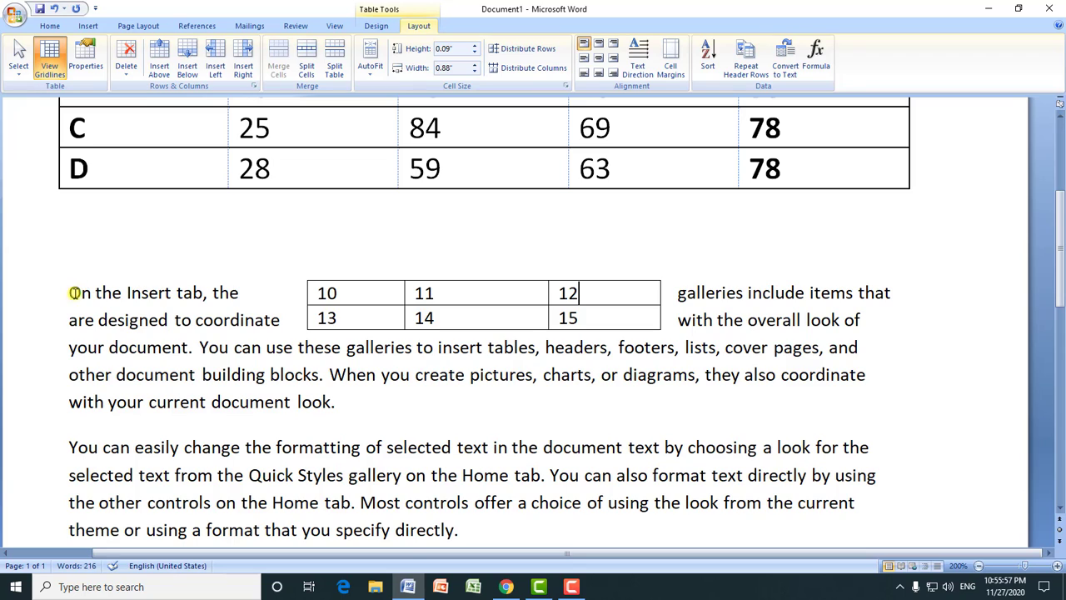
pyautogui.moveTo(73, 293); pyautogui.dragTo(759, 295)
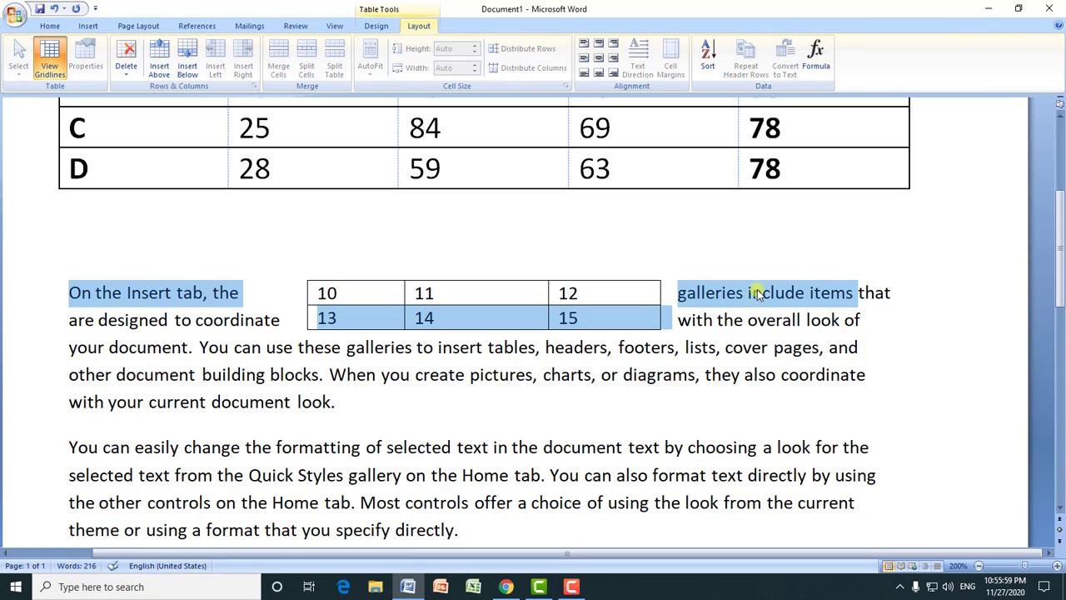
pyautogui.click(760, 294)
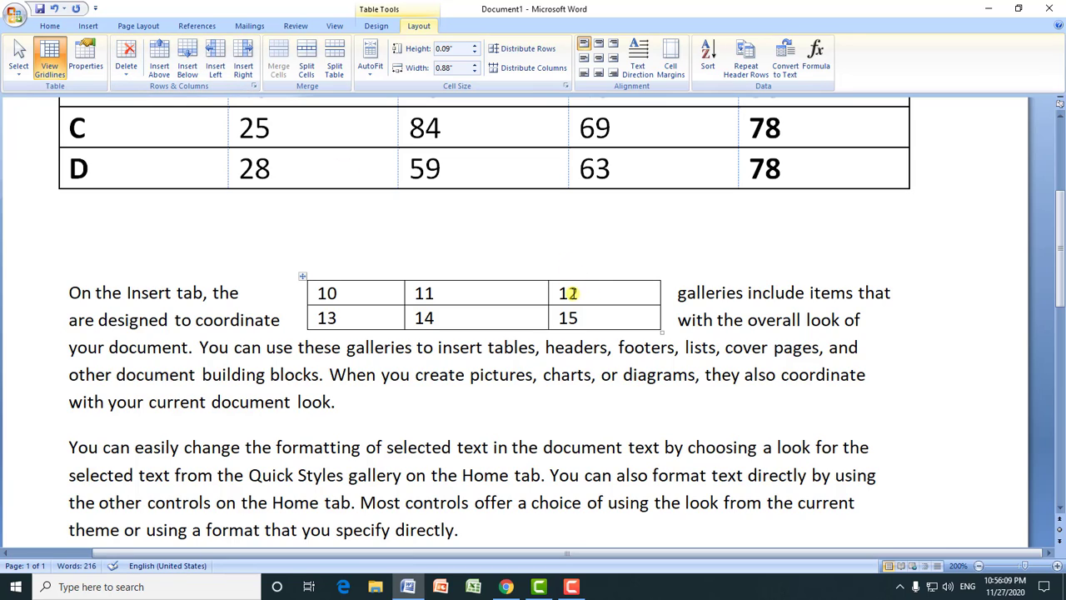
# - Delete the cell containing 12 with the Shift cells left option, and undo the deletion
pyautogui.click(129, 63)
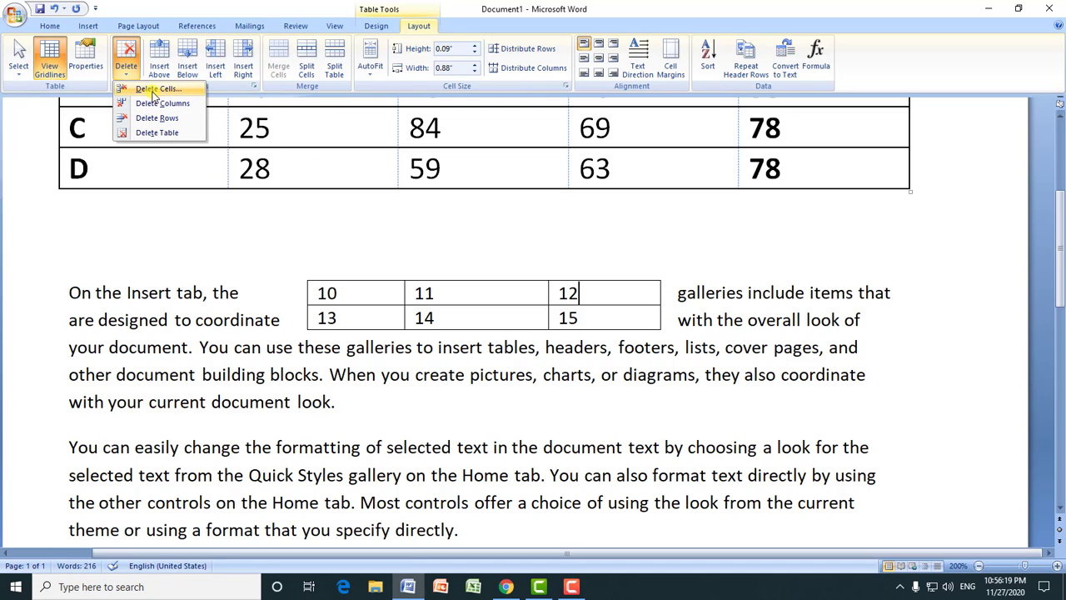
pyautogui.click(153, 89)
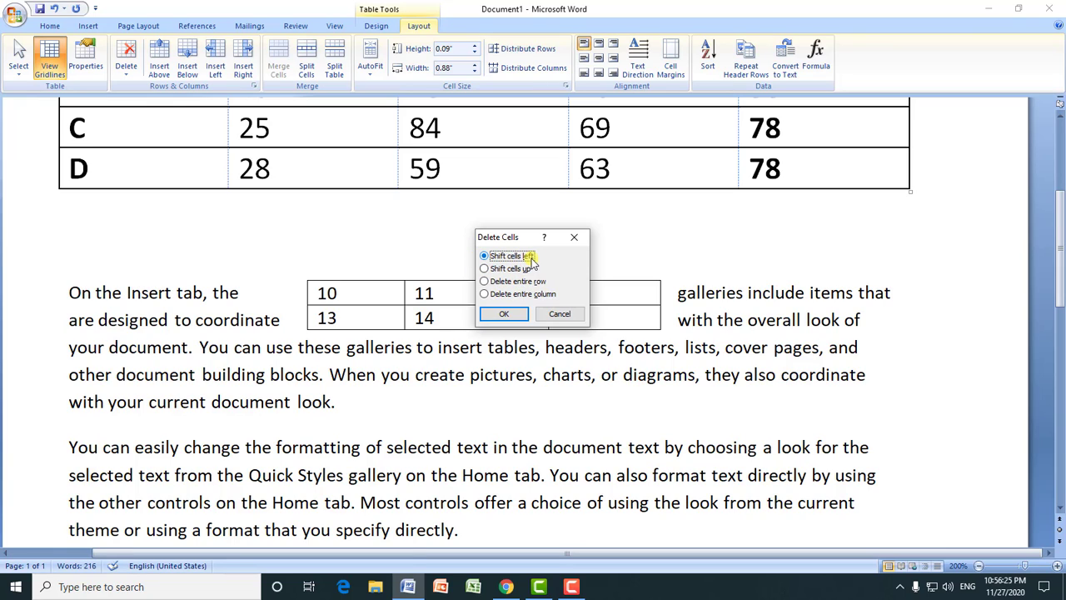
pyautogui.click(515, 313)
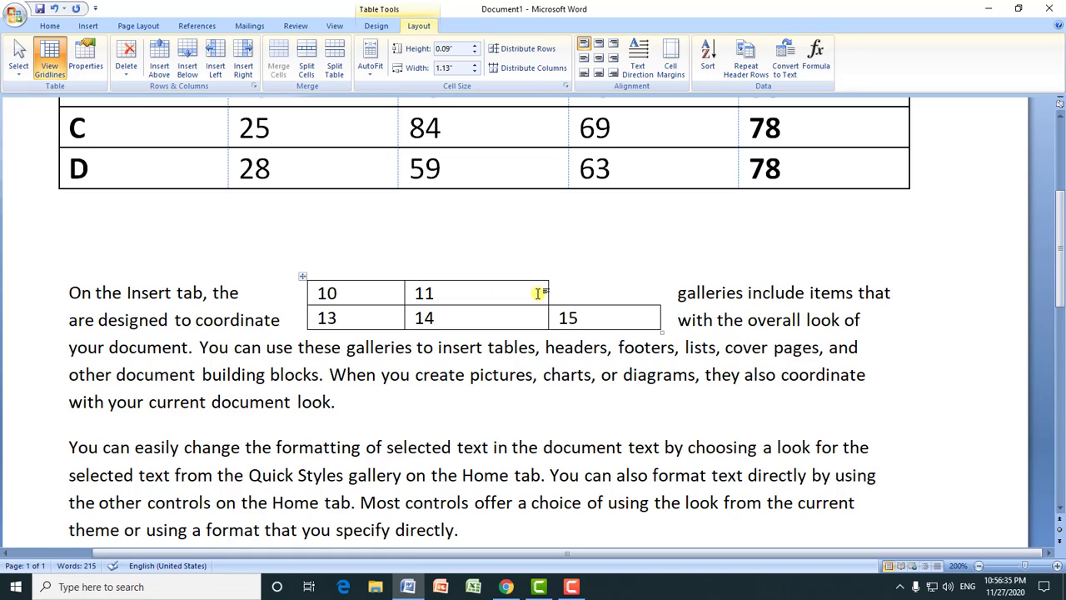
pyautogui.click(53, 10)
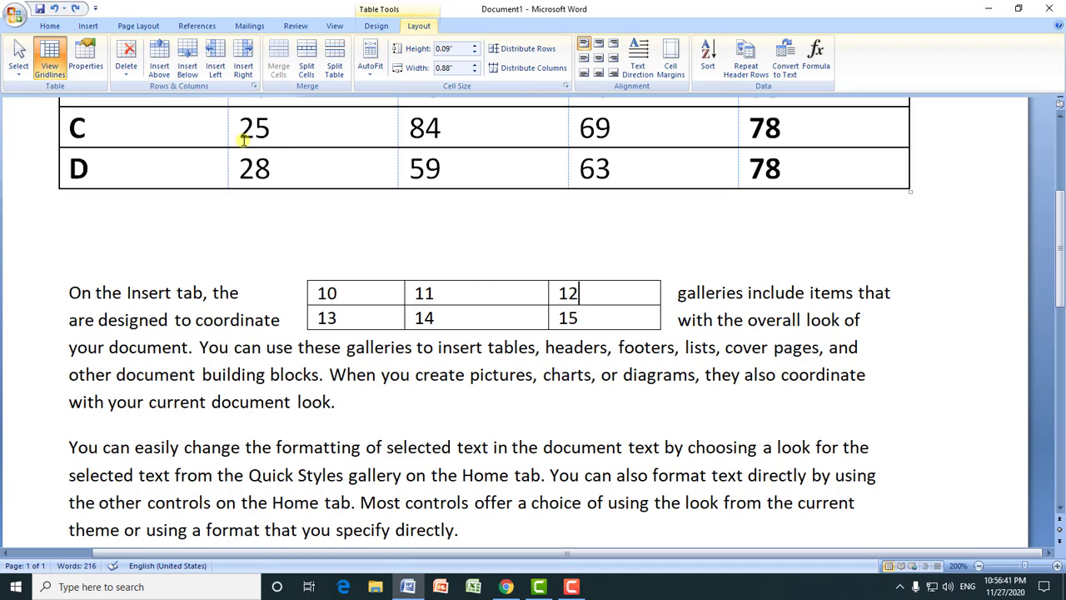
pyautogui.click(127, 74)
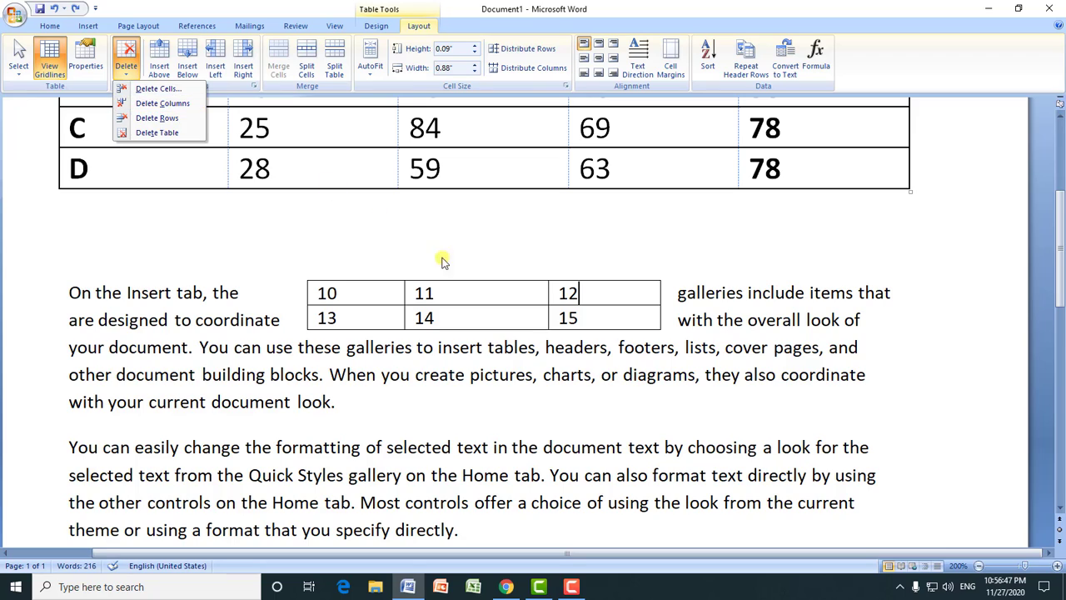
pyautogui.click(529, 300)
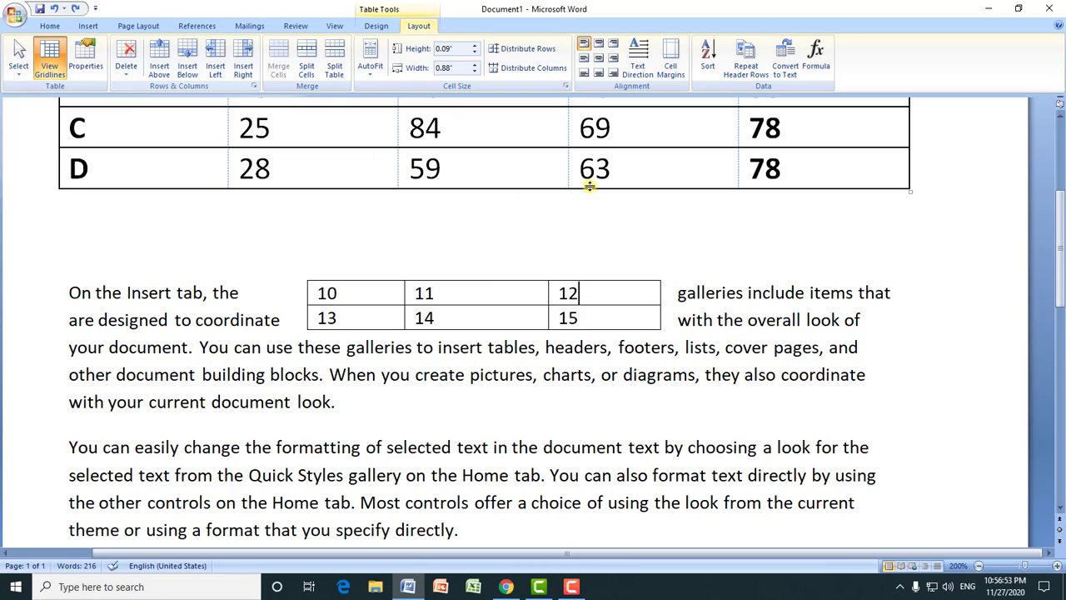
# - Insert an empty row above row D in the marks table, and undo the insertion
pyautogui.click(841, 176)
pyautogui.moveTo(1061, 218); pyautogui.dragTo(1061, 170)
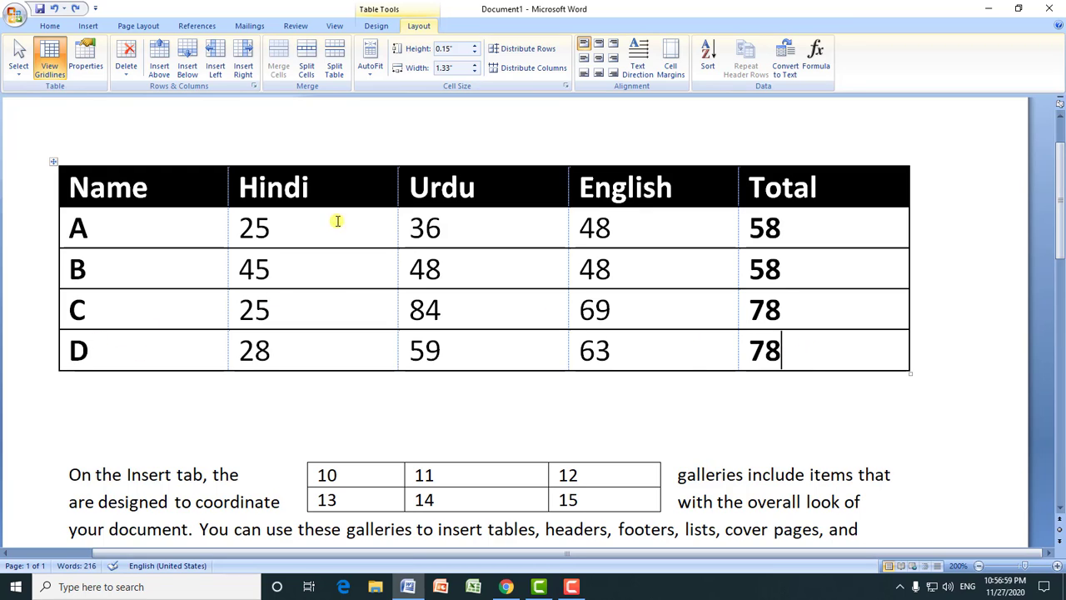
pyautogui.click(160, 70)
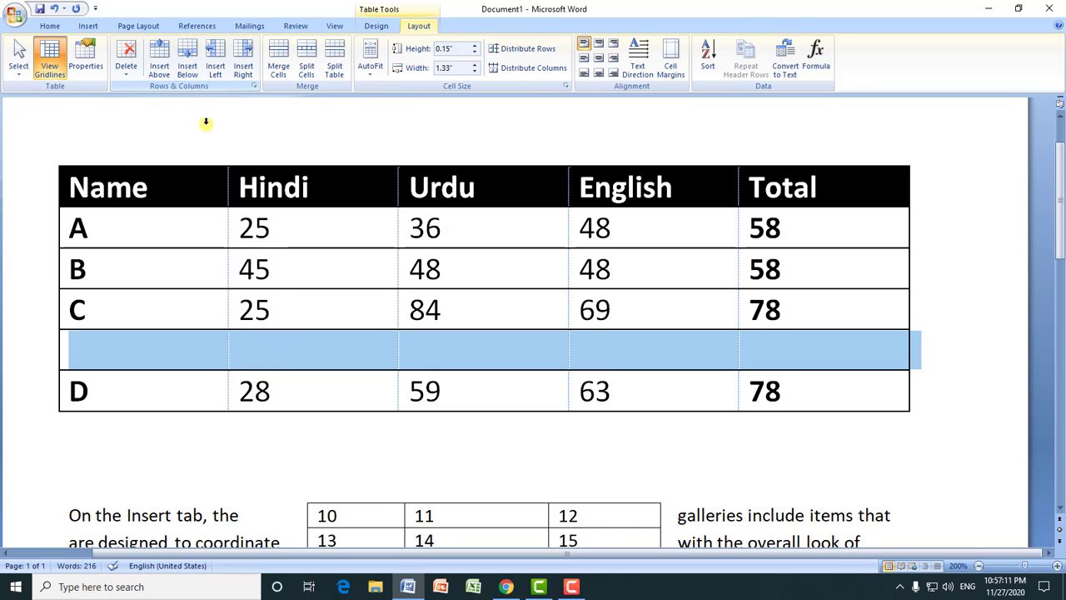
pyautogui.click(54, 9)
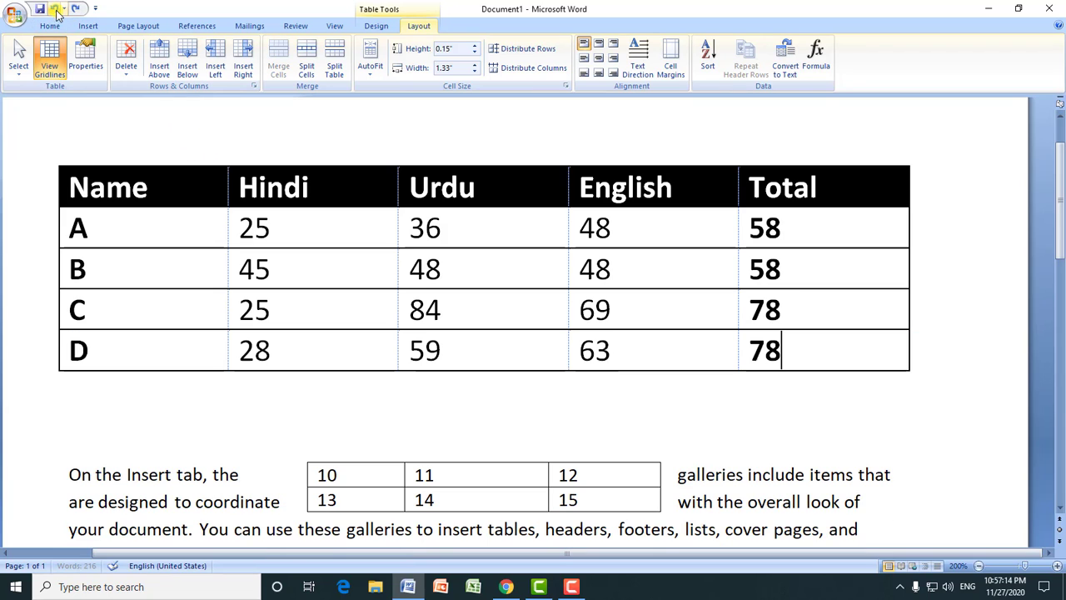
# - Insert an empty row below row D, and add another empty row at the table's end from its last cell
pyautogui.click(779, 351)
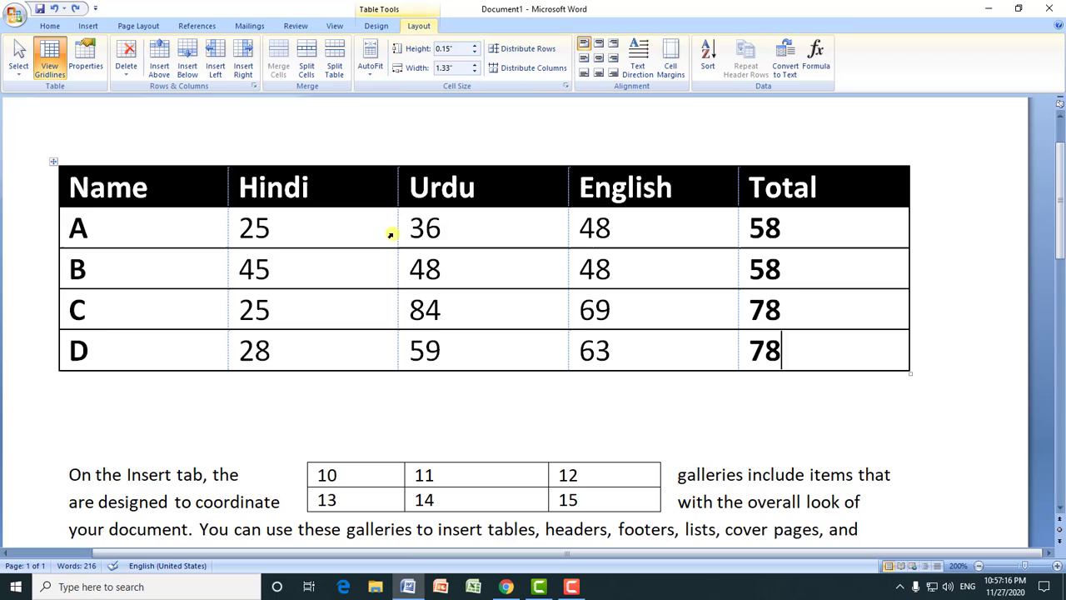
pyautogui.click(188, 70)
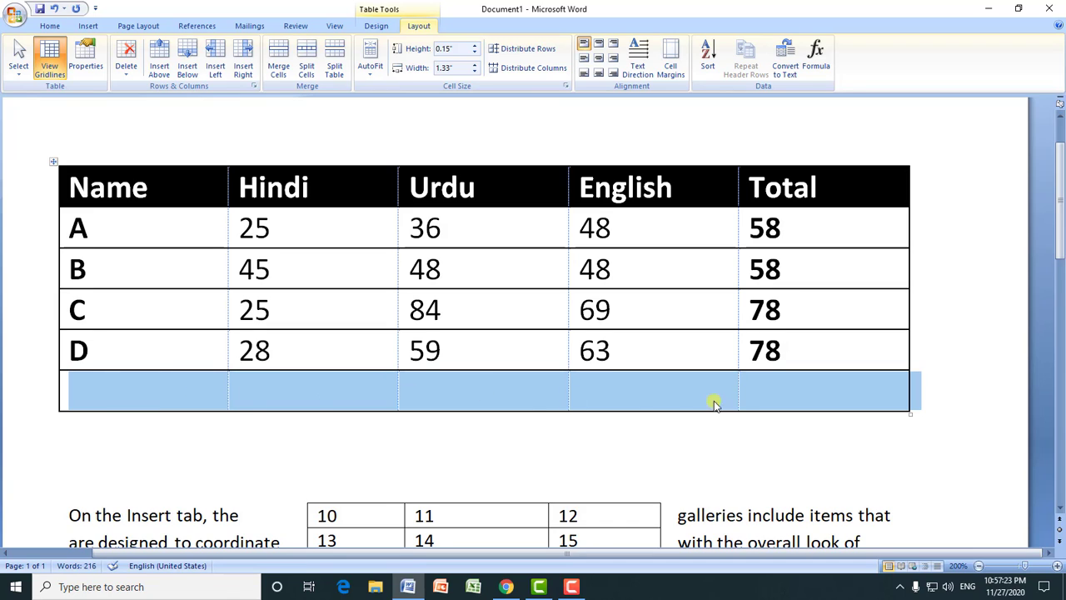
pyautogui.click(772, 402)
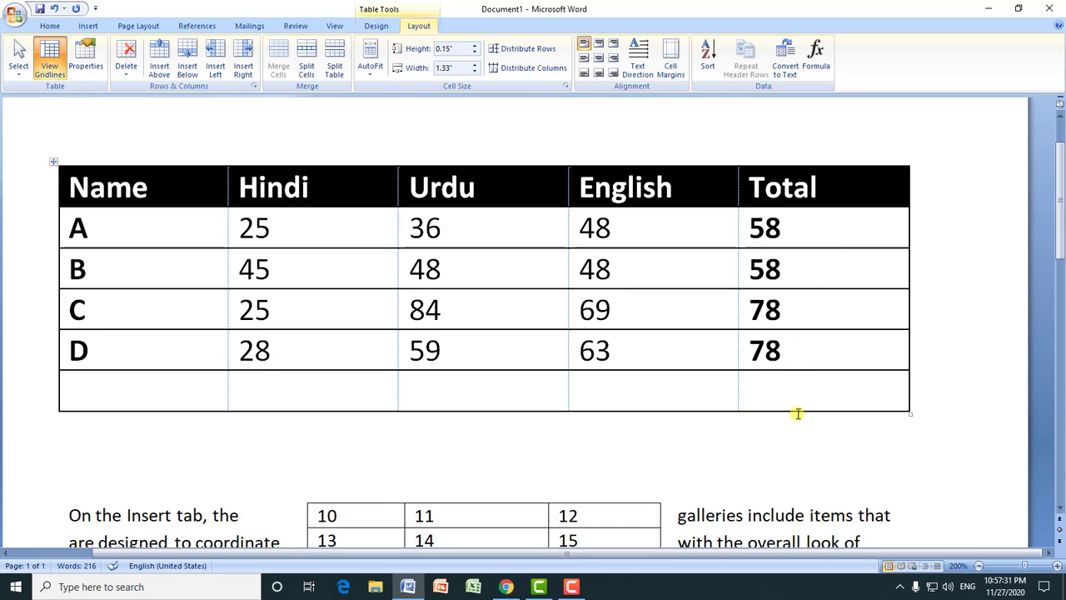
pyautogui.press('Tab')
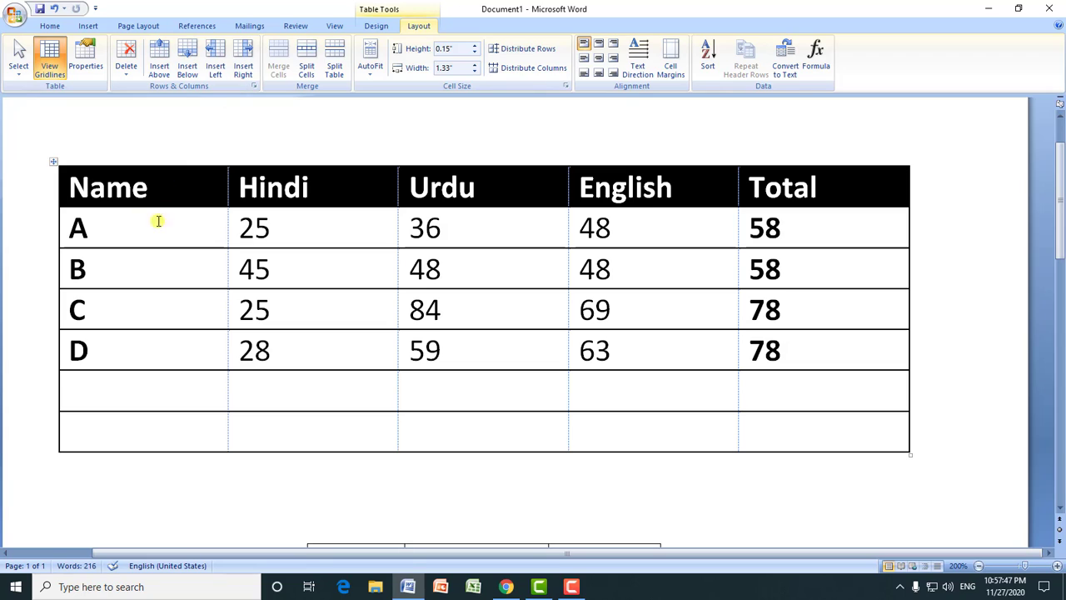
# - Select all five cells of row A, insert that many columns to the left of Name, and undo the insertion
pyautogui.moveTo(150, 234); pyautogui.dragTo(261, 223)
pyautogui.moveTo(342, 223); pyautogui.dragTo(769, 231)
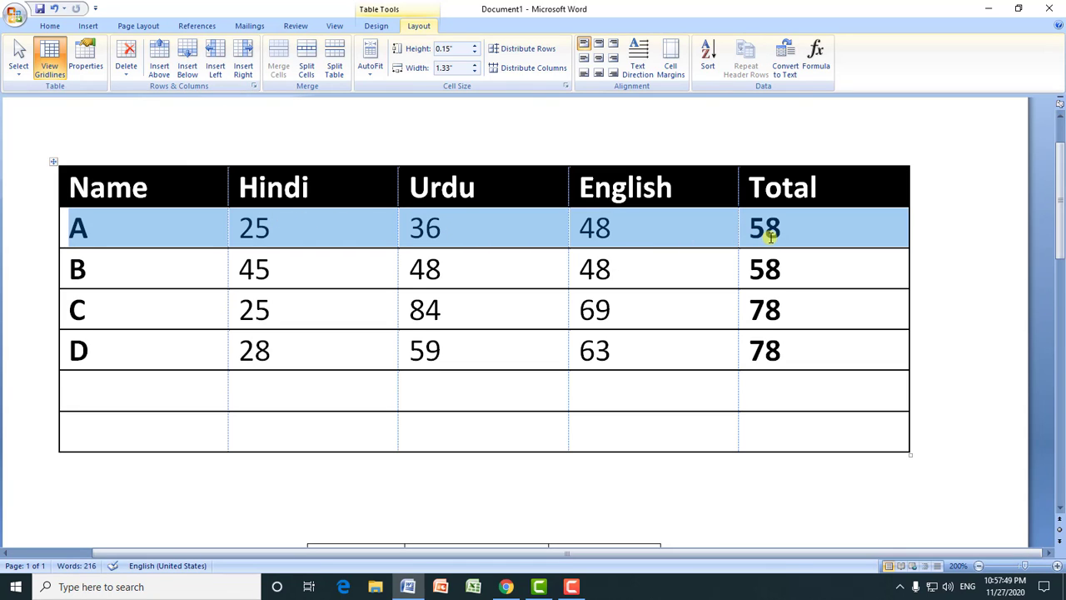
pyautogui.click(217, 71)
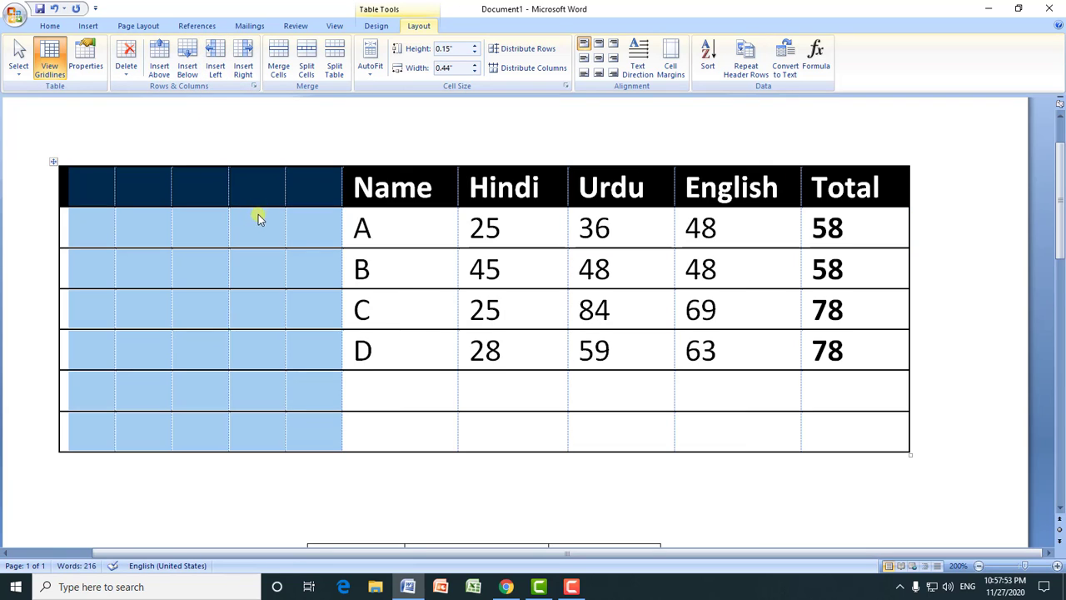
pyautogui.click(545, 219)
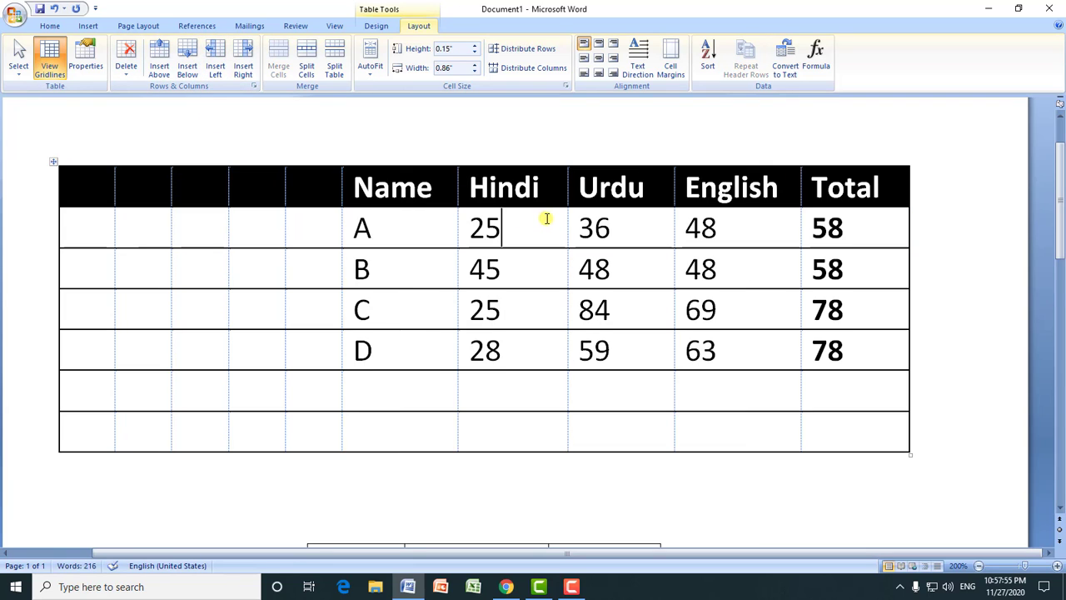
pyautogui.click(53, 9)
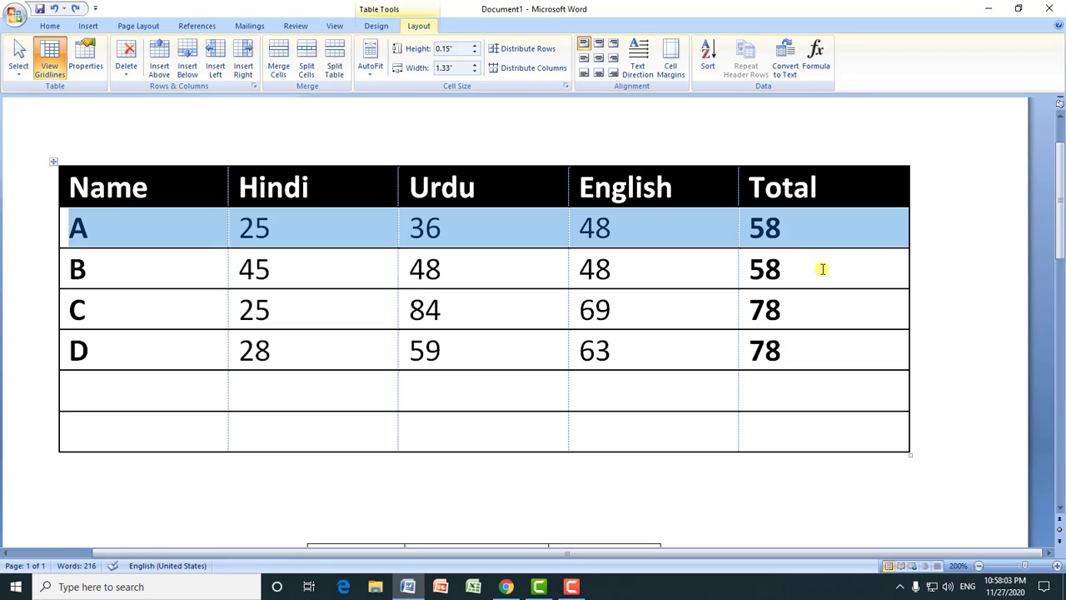
# - Insert one empty column to the left of Name and one to the right of Total
pyautogui.click(157, 244)
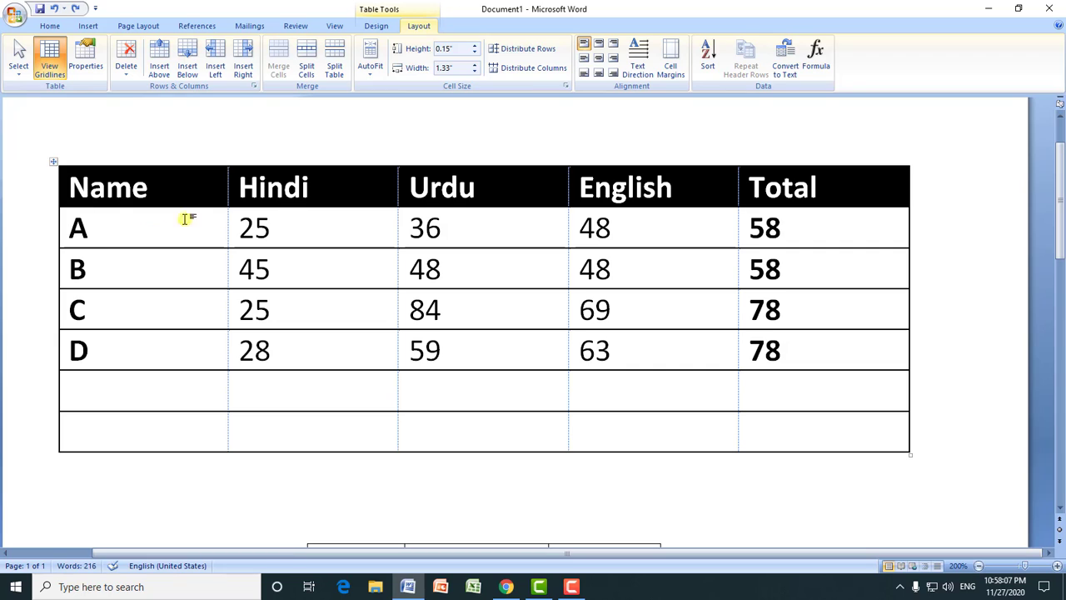
pyautogui.click(215, 71)
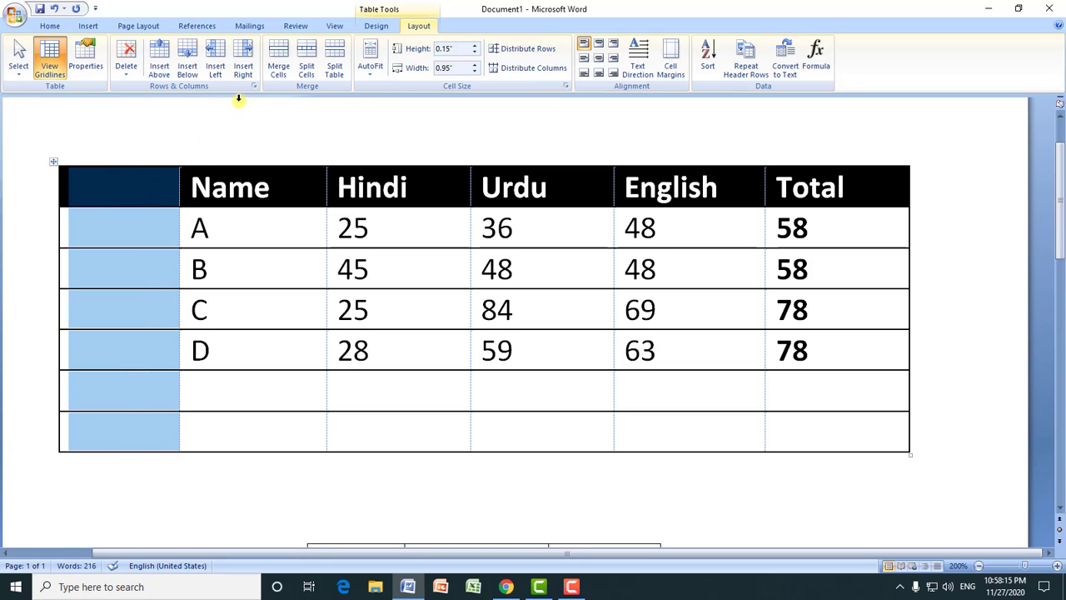
pyautogui.click(859, 225)
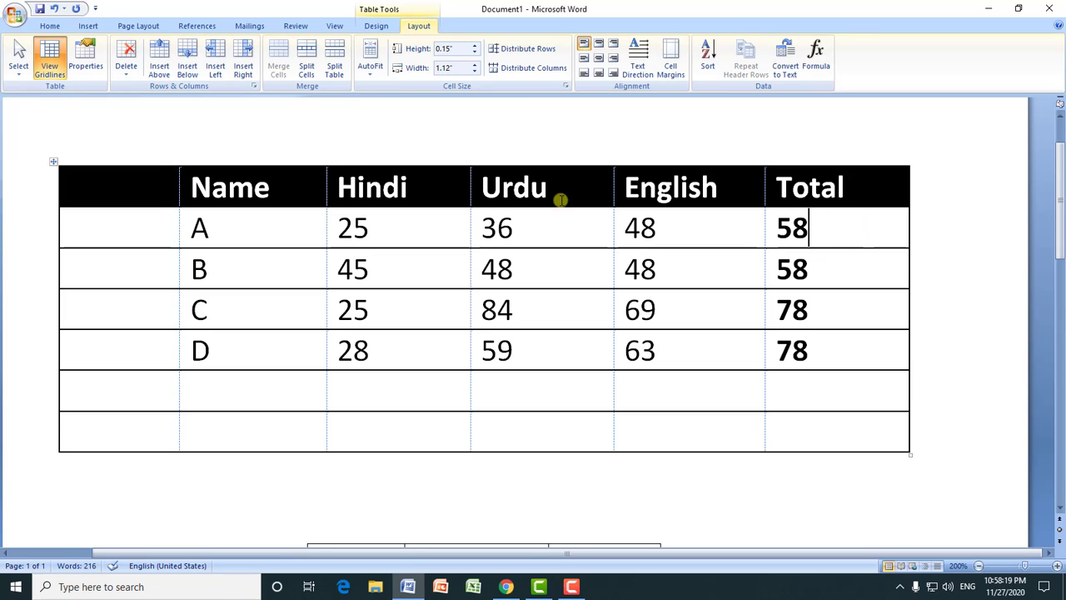
pyautogui.click(243, 68)
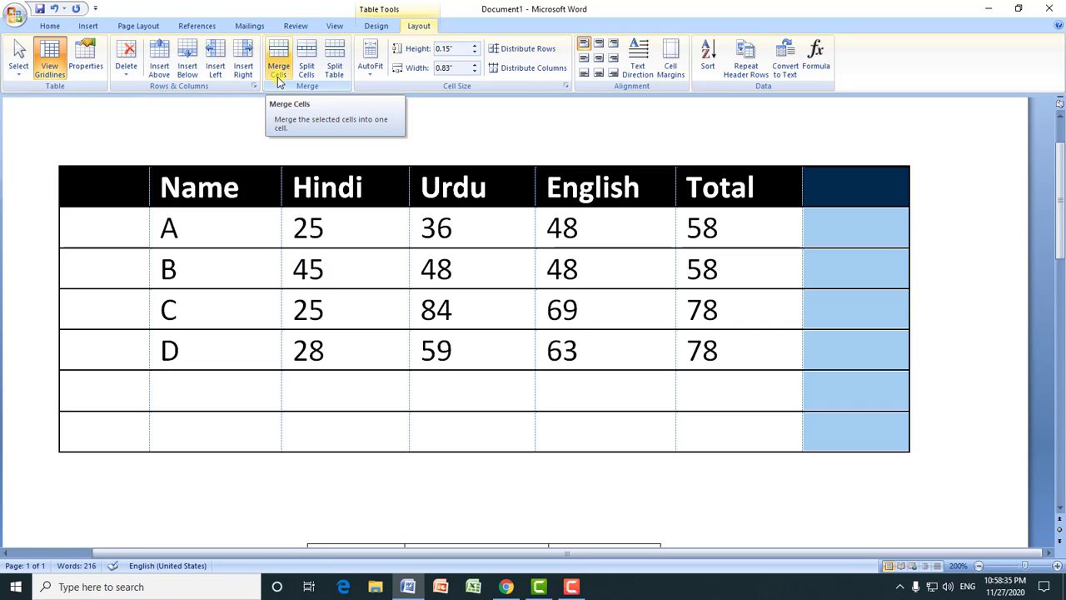
# - Undo the two column insertions and the two added rows in the marks table
pyautogui.click(54, 10)
pyautogui.click(54, 9)
pyautogui.click(54, 9)
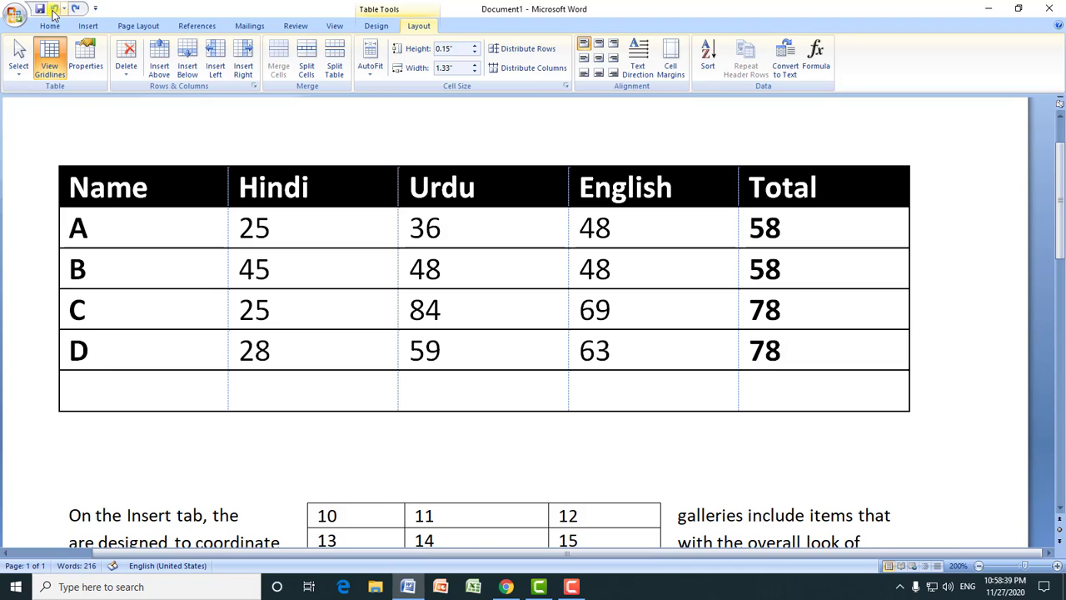
pyautogui.click(54, 9)
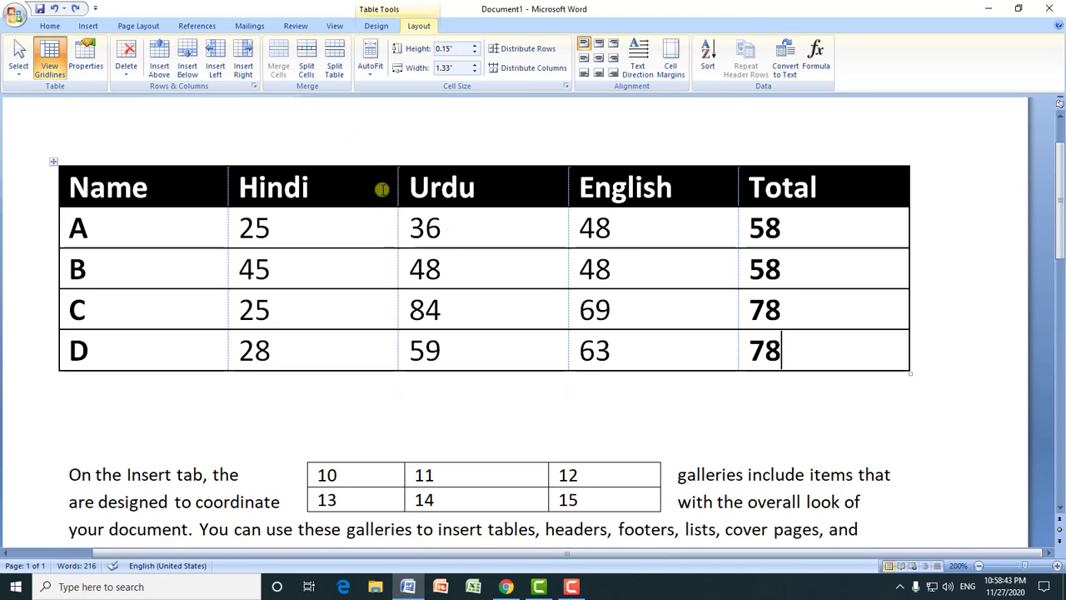
# - Highlight pairs of adjacent cells in row A, Name with Hindi and Hindi with Urdu
pyautogui.click(798, 304)
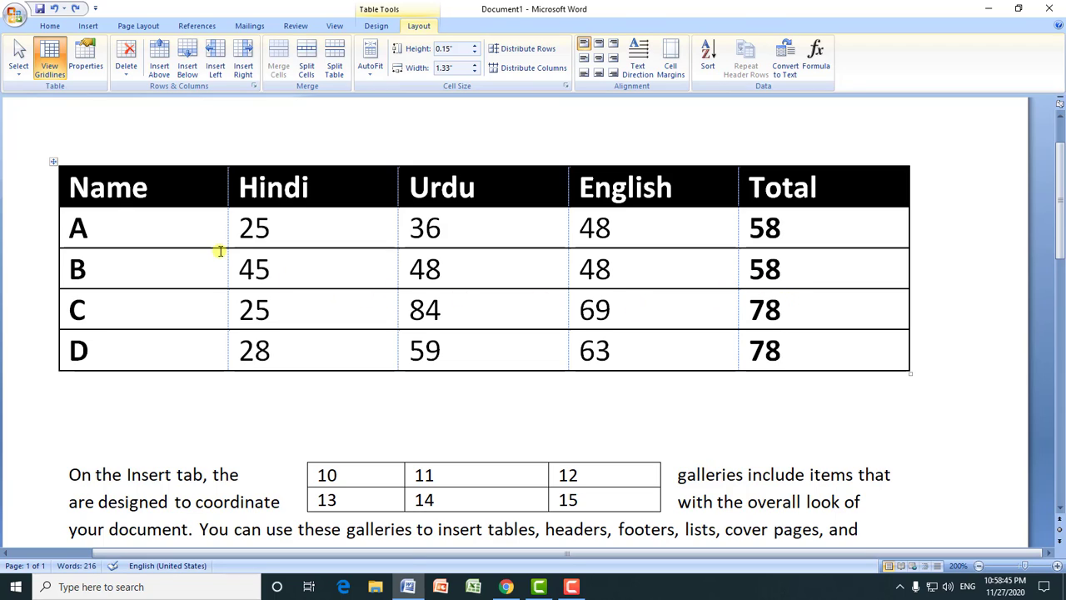
pyautogui.moveTo(145, 219); pyautogui.dragTo(262, 223)
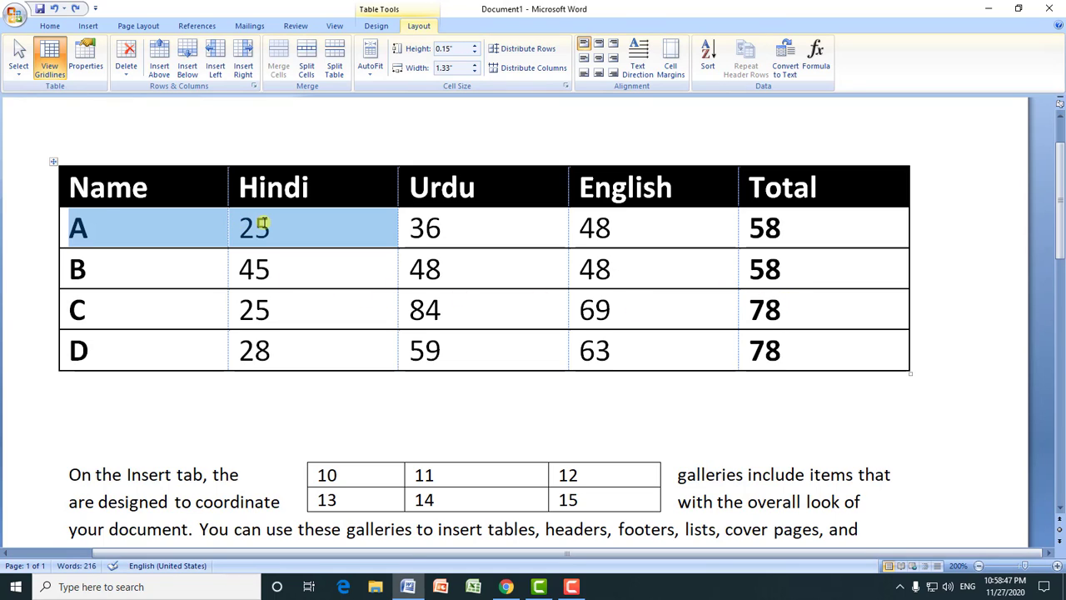
pyautogui.click(168, 226)
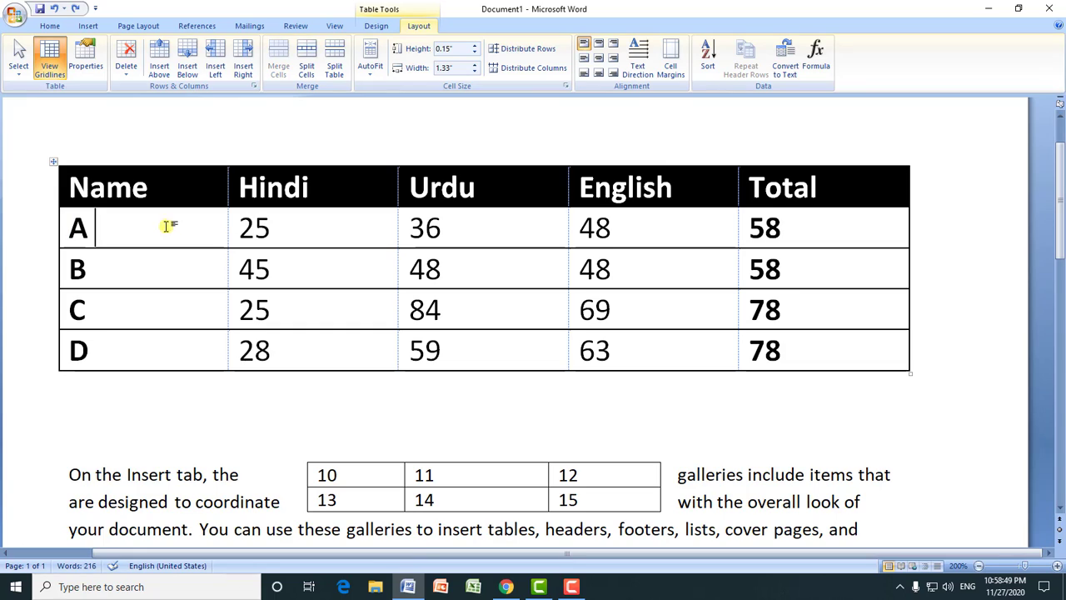
pyautogui.moveTo(131, 232); pyautogui.dragTo(280, 230)
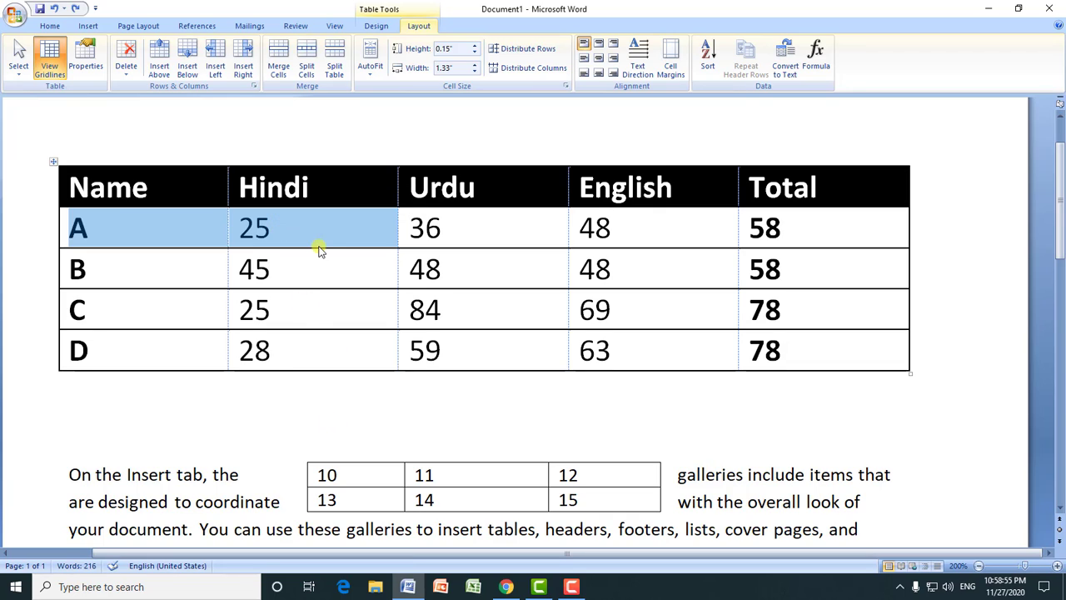
pyautogui.moveTo(315, 244); pyautogui.dragTo(476, 225)
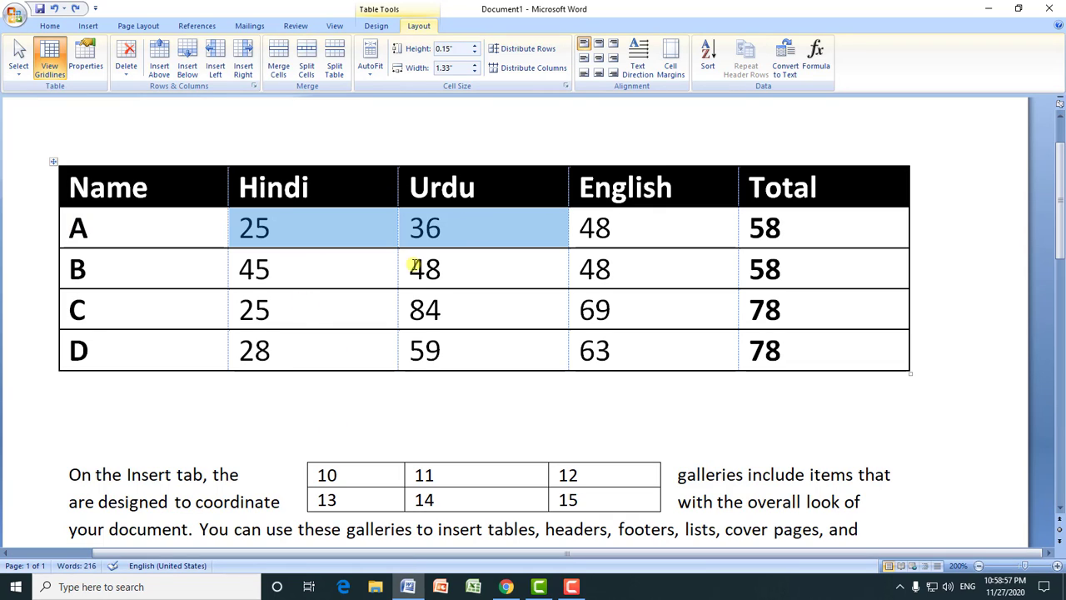
pyautogui.moveTo(321, 224); pyautogui.dragTo(462, 224)
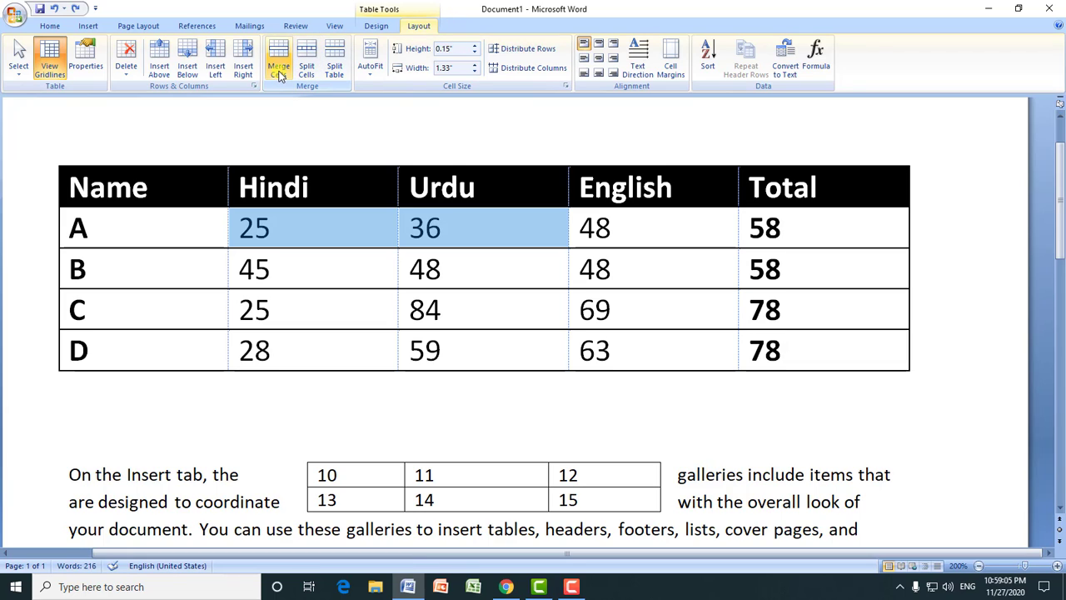
pyautogui.click(289, 228)
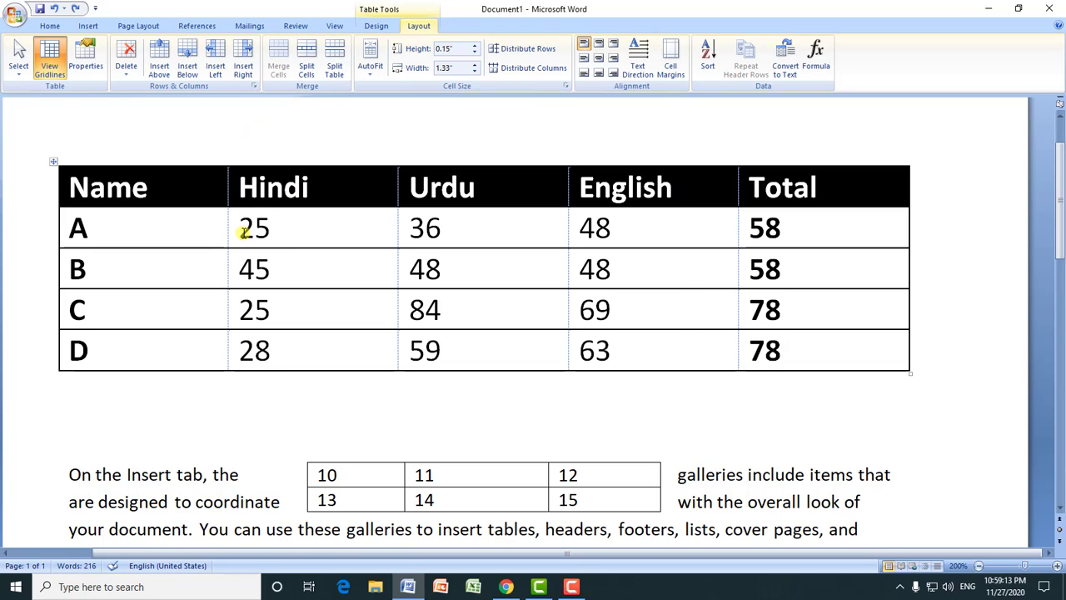
# - Merge row A's Hindi and Urdu cells into one cell, and undo the merge
pyautogui.moveTo(239, 230); pyautogui.dragTo(409, 225)
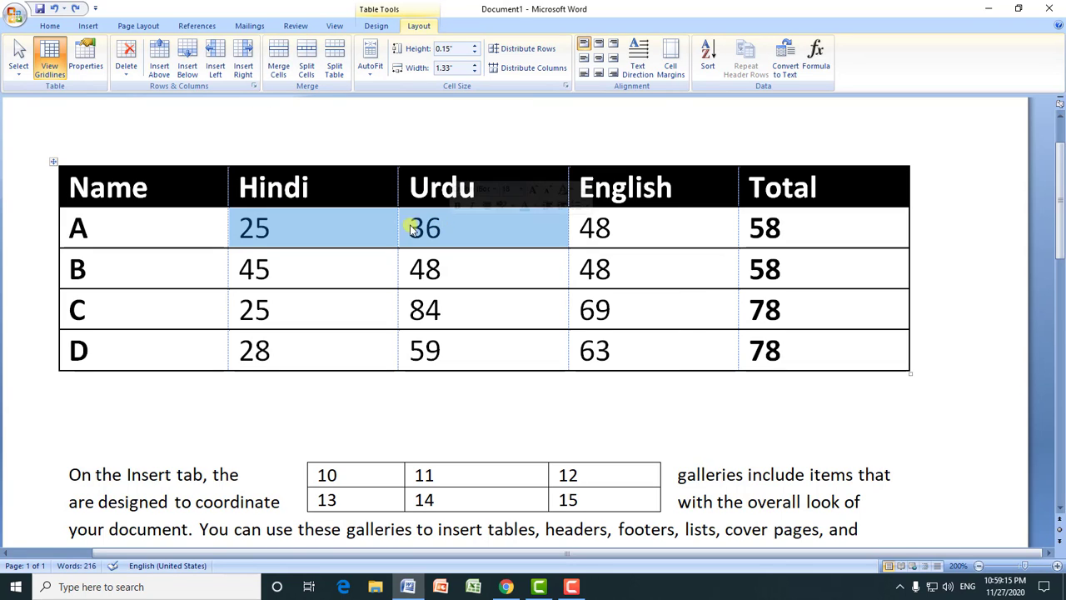
pyautogui.click(280, 70)
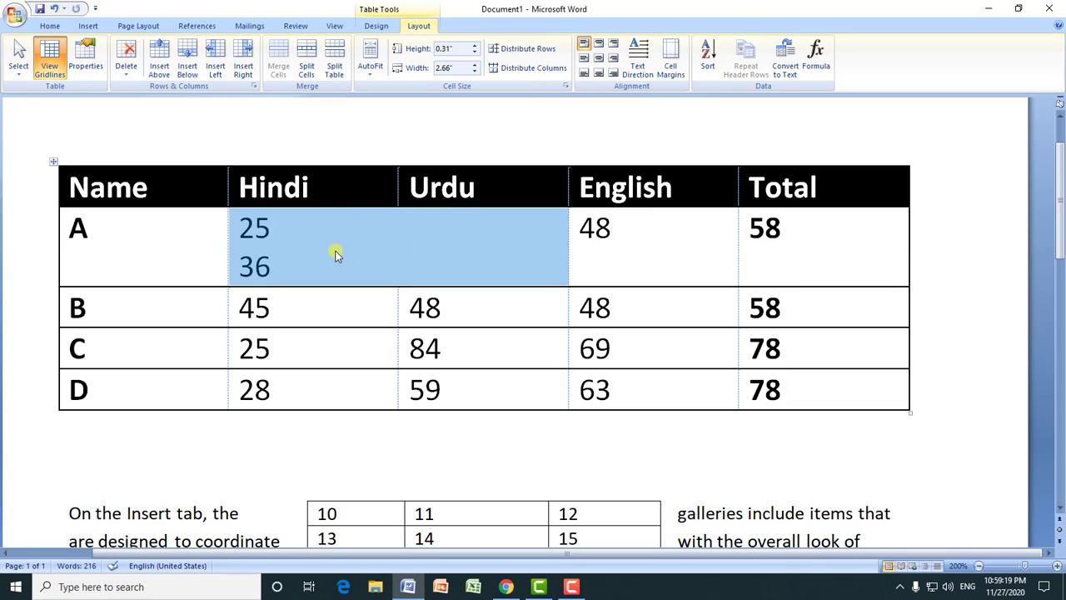
pyautogui.click(292, 239)
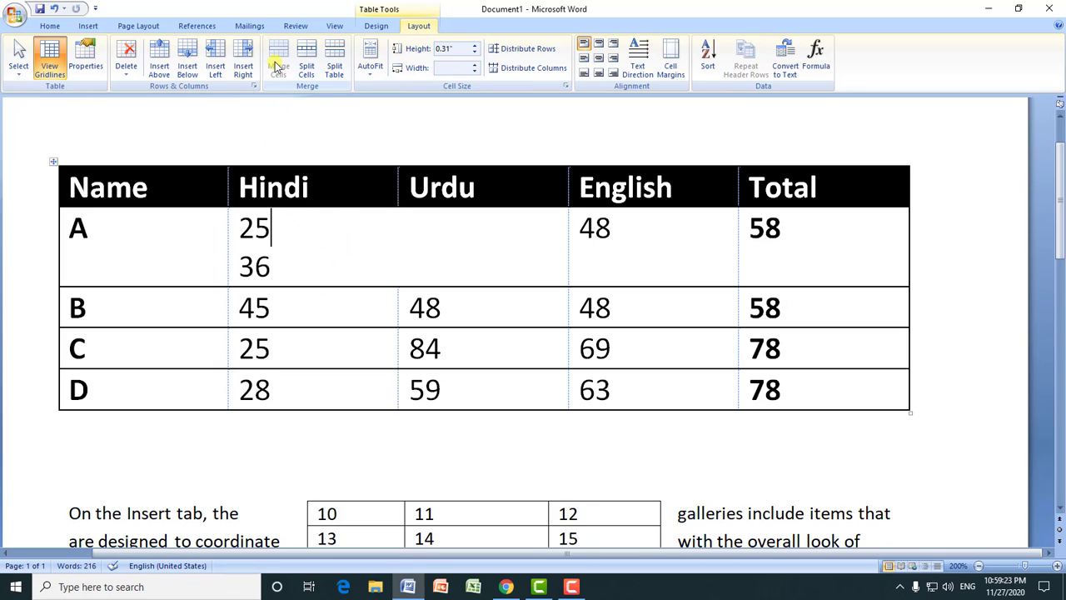
pyautogui.click(56, 10)
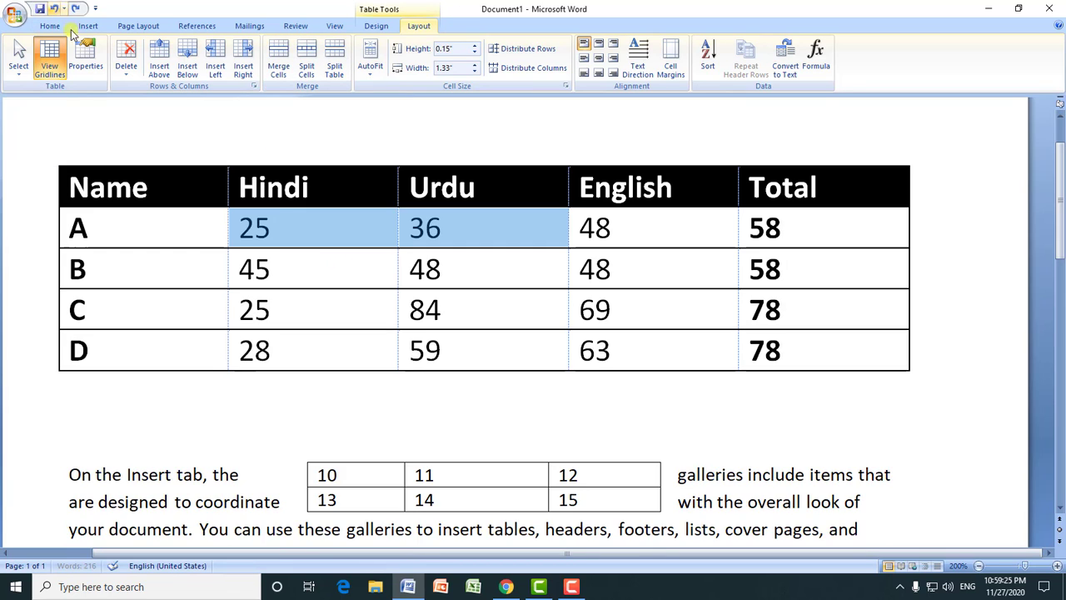
pyautogui.click(56, 10)
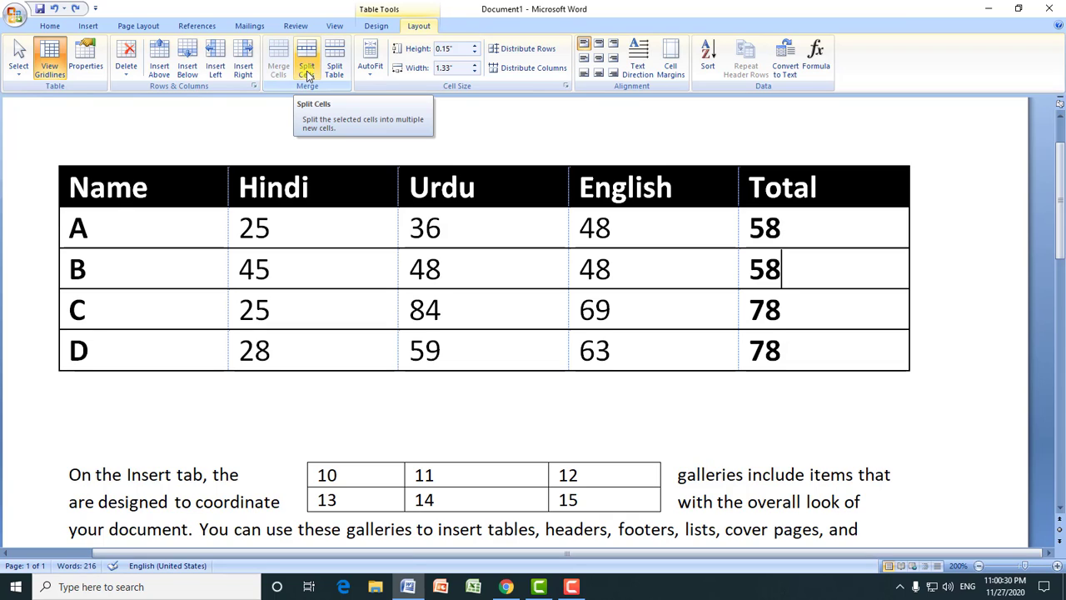
# - Split row B's Hindi cell containing 45 into 2 columns and 1 row
pyautogui.moveTo(89, 224); pyautogui.dragTo(165, 214)
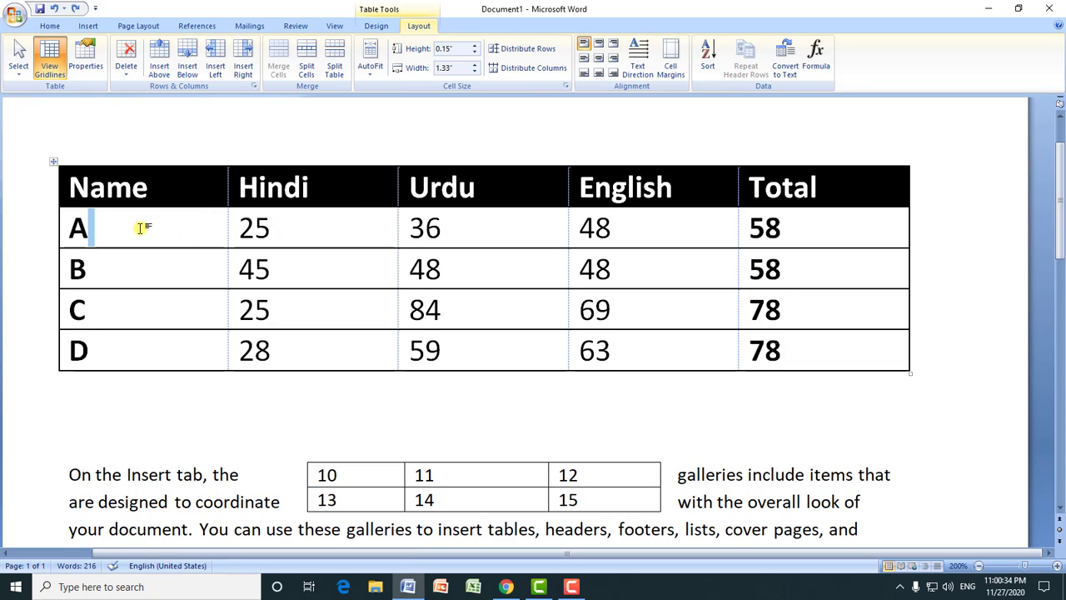
pyautogui.click(316, 221)
pyautogui.click(466, 230)
pyautogui.click(614, 231)
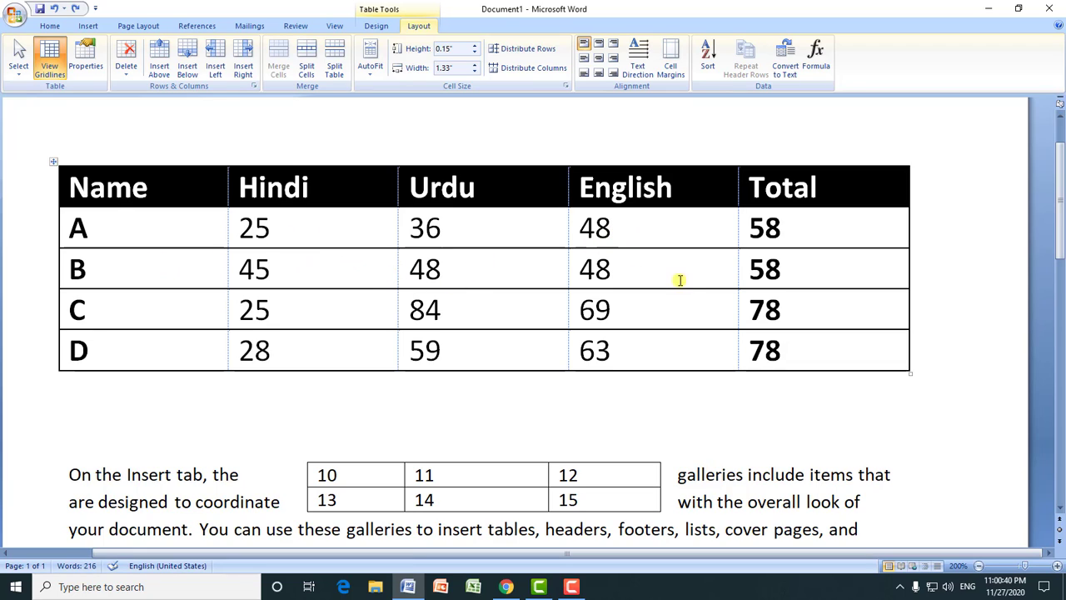
pyautogui.click(127, 274)
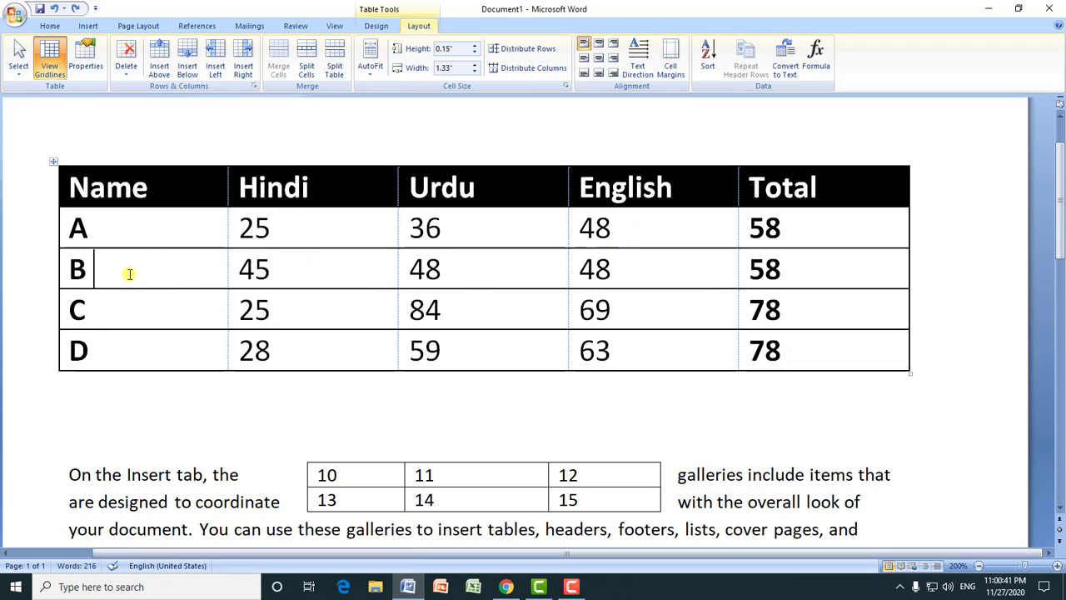
pyautogui.click(299, 272)
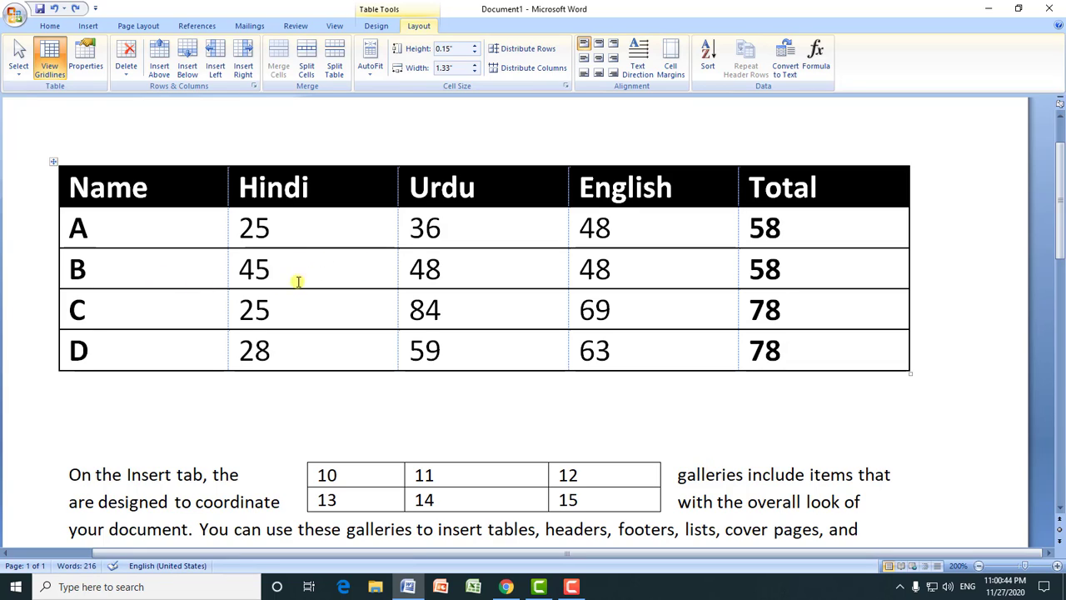
pyautogui.click(308, 70)
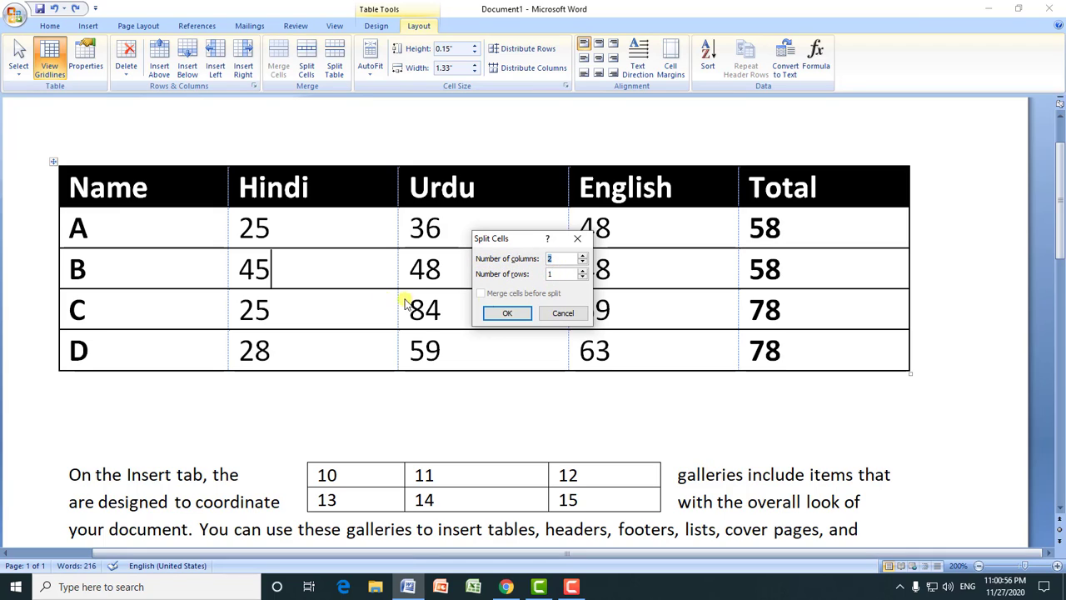
pyautogui.click(507, 314)
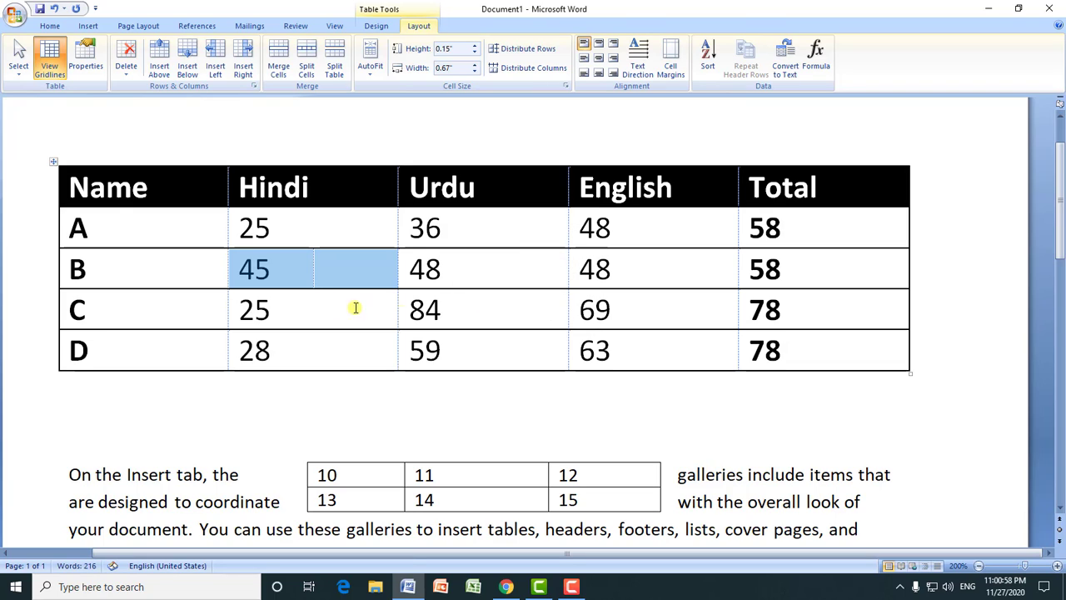
# - Highlight row B's two split cells, and split the marks table in two above row C
pyautogui.click(305, 271)
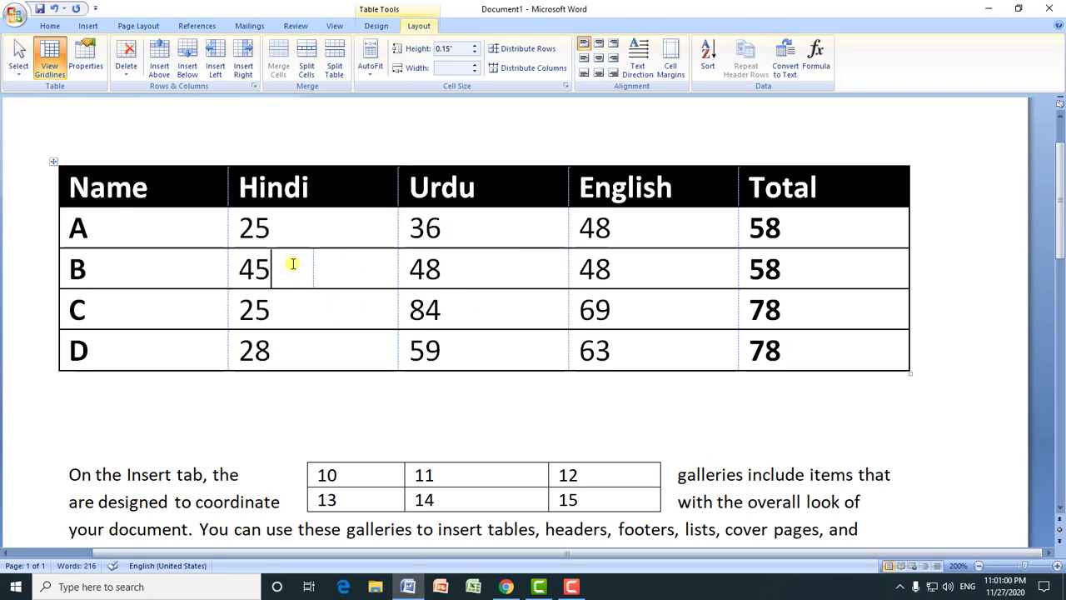
pyautogui.moveTo(293, 264); pyautogui.dragTo(326, 264)
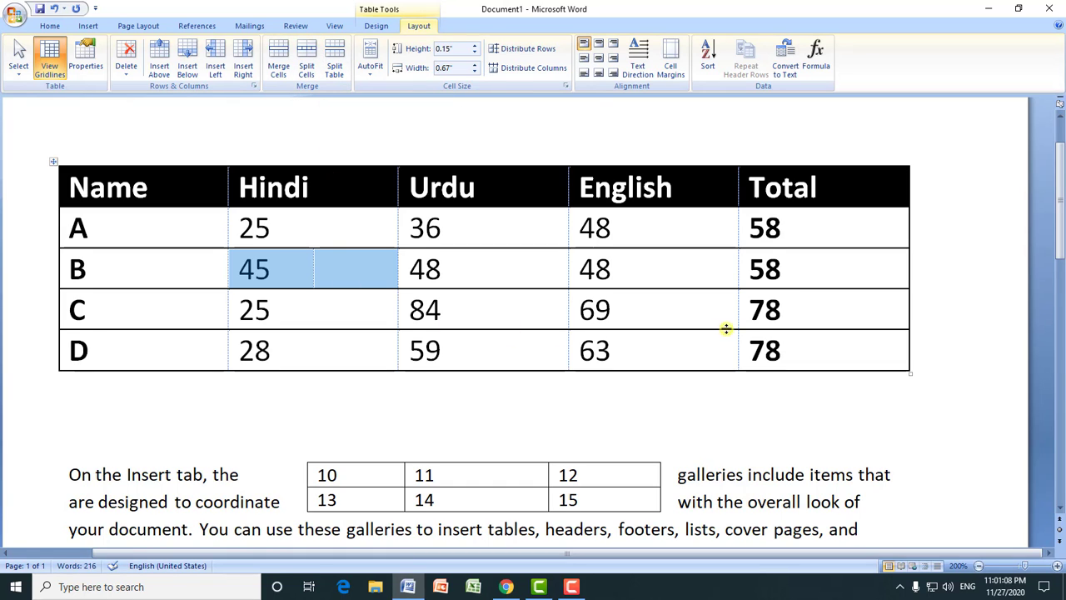
pyautogui.click(781, 312)
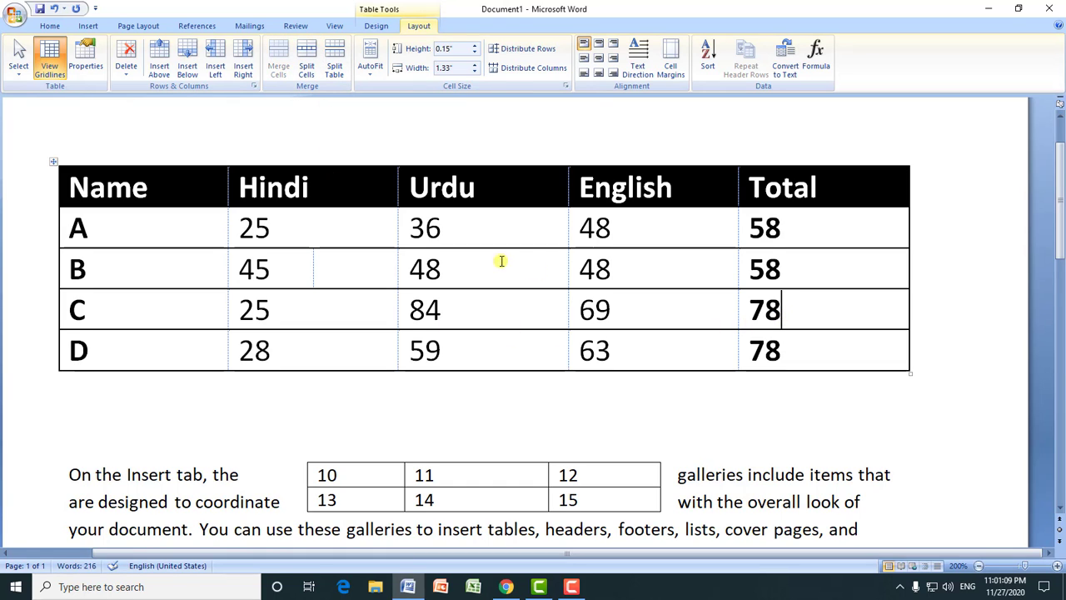
pyautogui.click(334, 65)
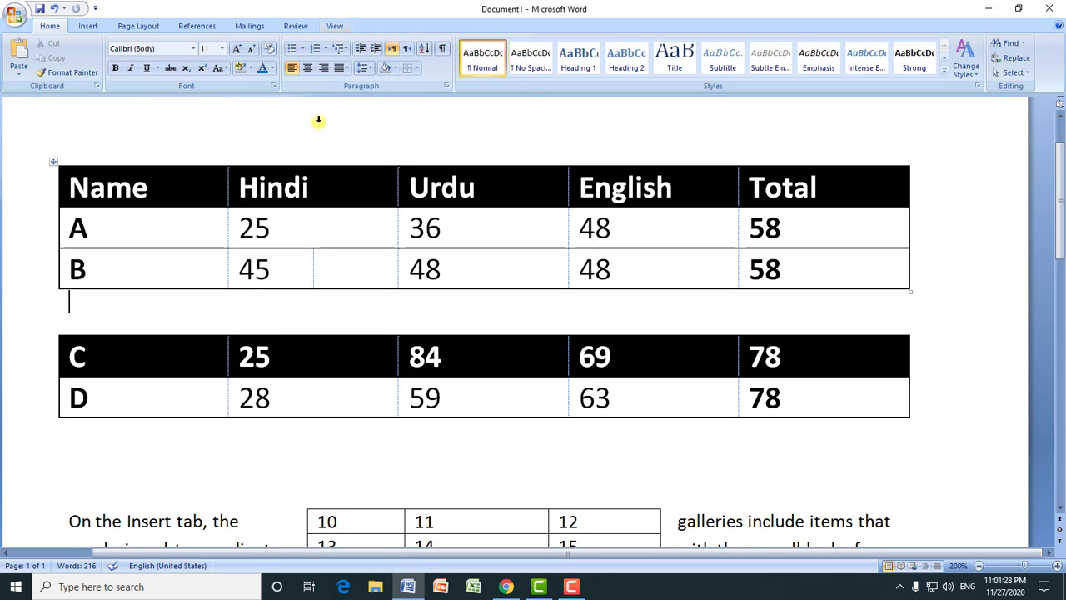
# - Undo the table split and the earlier split of row B's Hindi cell
pyautogui.click(55, 9)
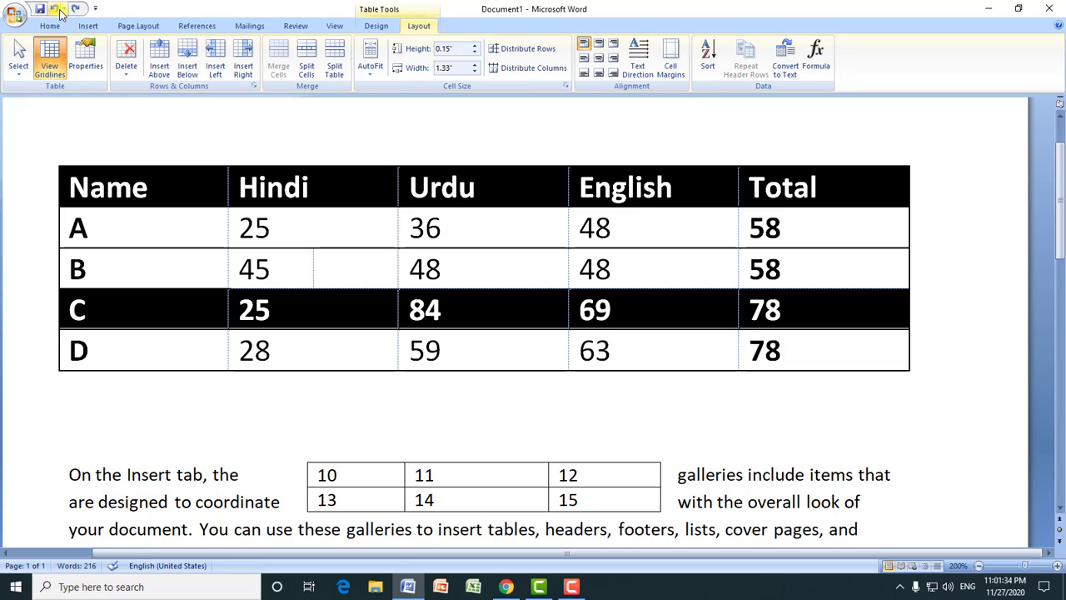
pyautogui.click(55, 9)
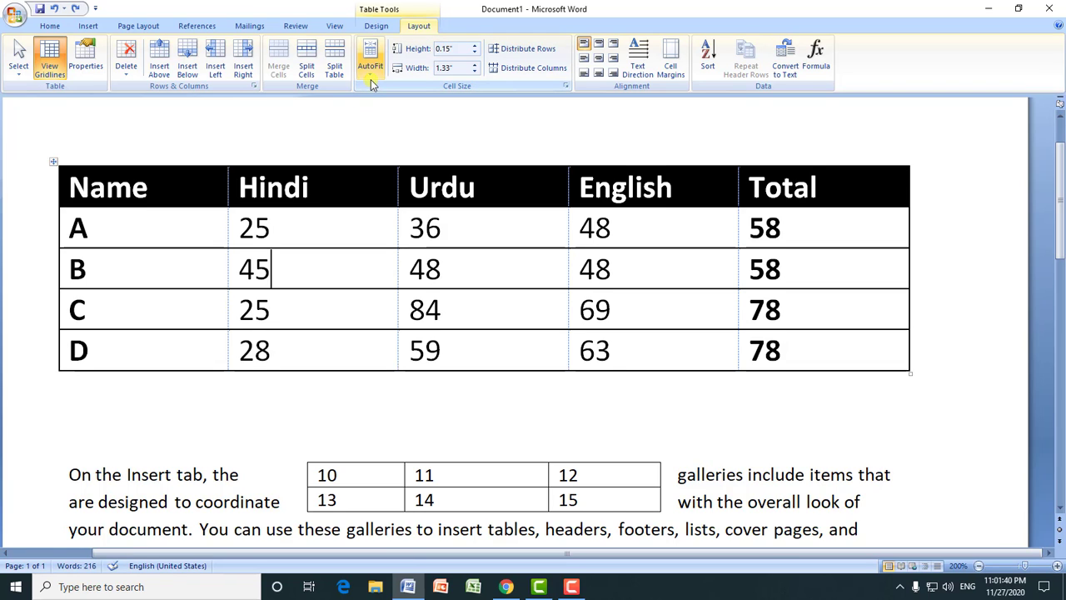
# - Set the font size of all numbers in the small text-wrapped table to 18
pyautogui.moveTo(1060, 164); pyautogui.dragTo(1059, 209)
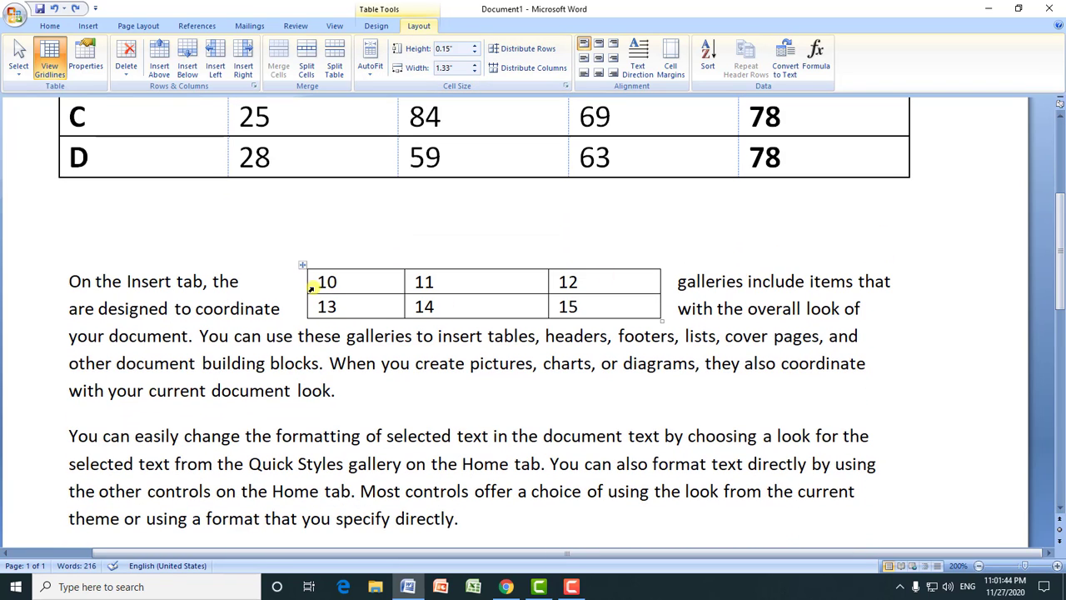
pyautogui.moveTo(311, 287); pyautogui.dragTo(595, 303)
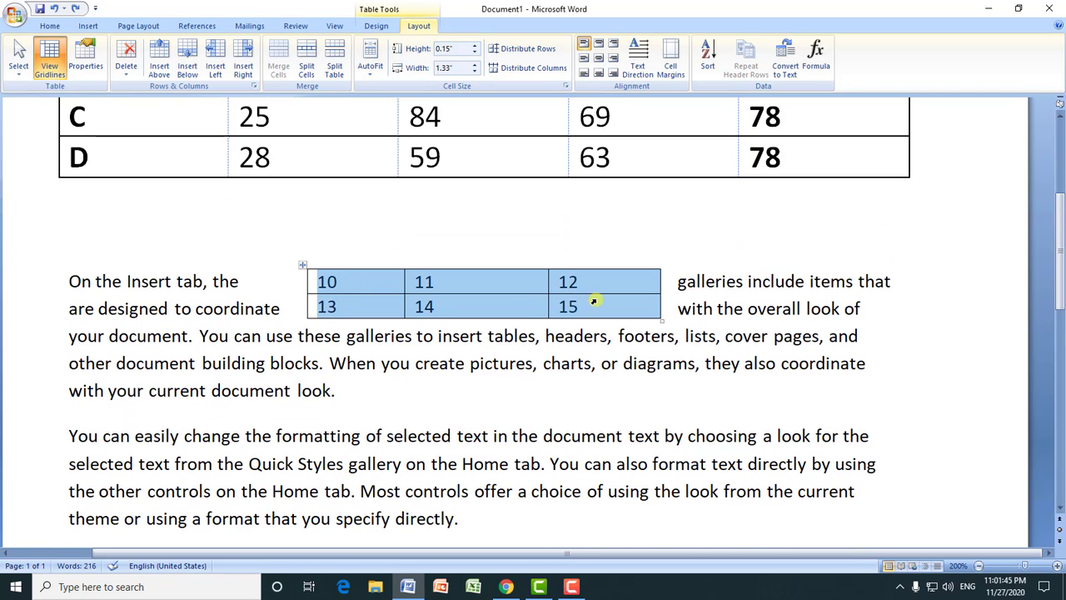
pyautogui.click(52, 26)
pyautogui.click(221, 49)
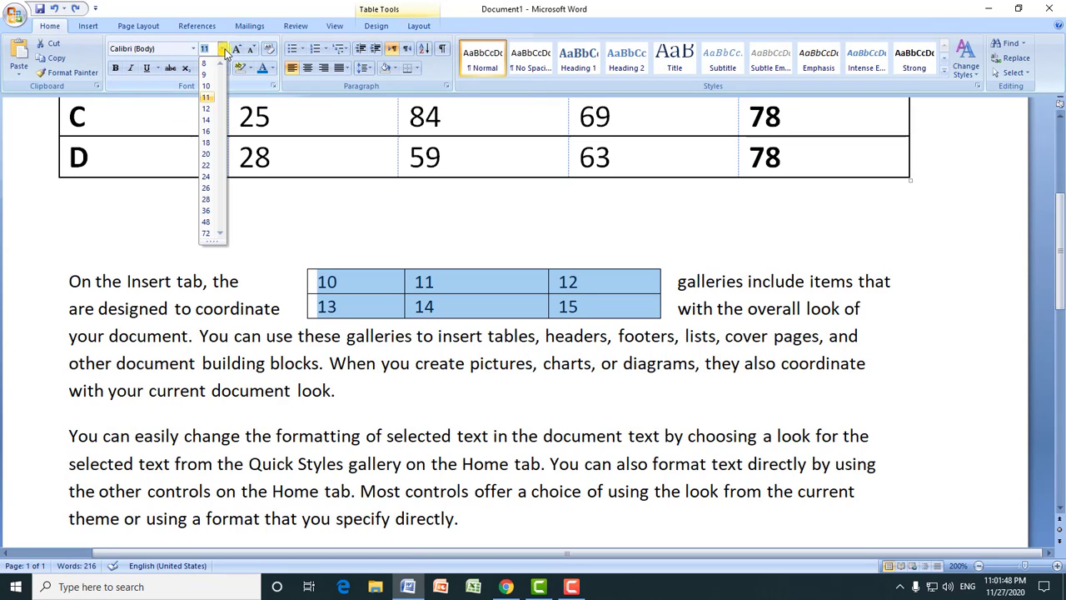
pyautogui.click(210, 144)
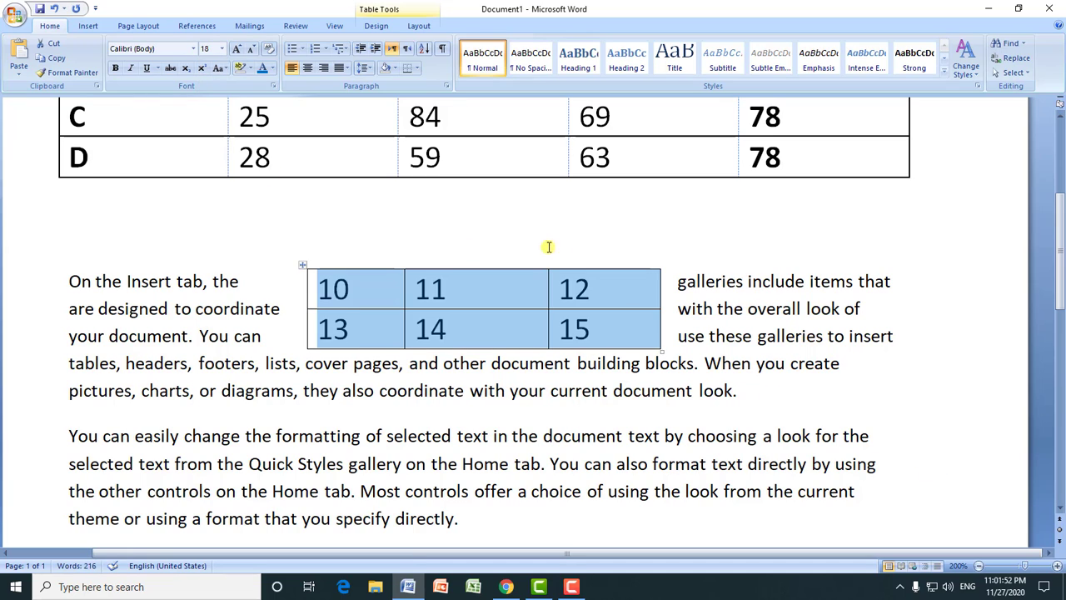
pyautogui.click(584, 293)
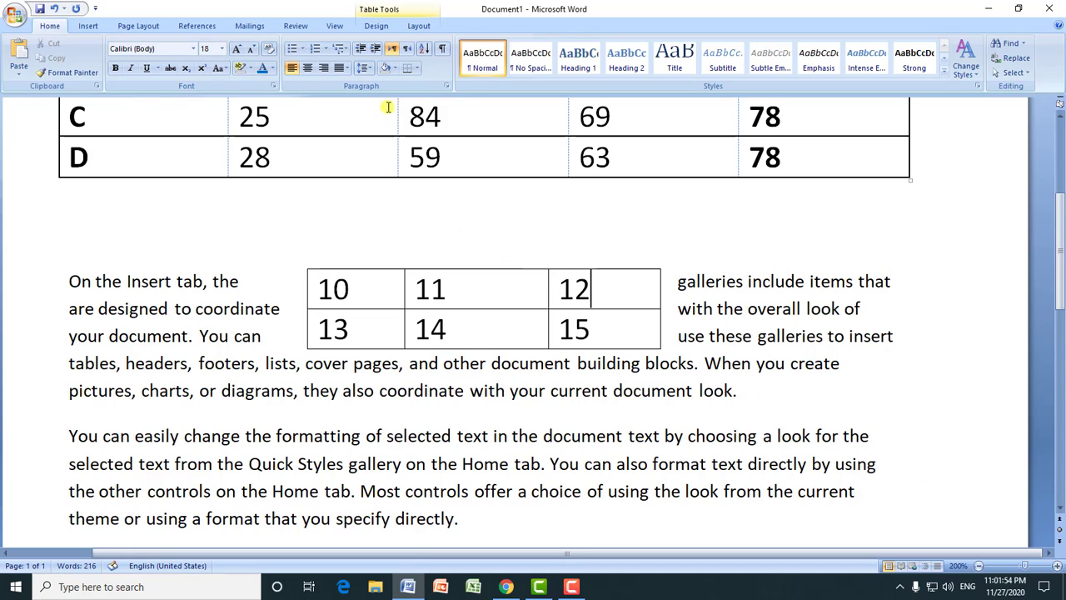
# - Review the AutoFit options for the small table, and narrow its first column to about 0.58 inch
pyautogui.click(419, 26)
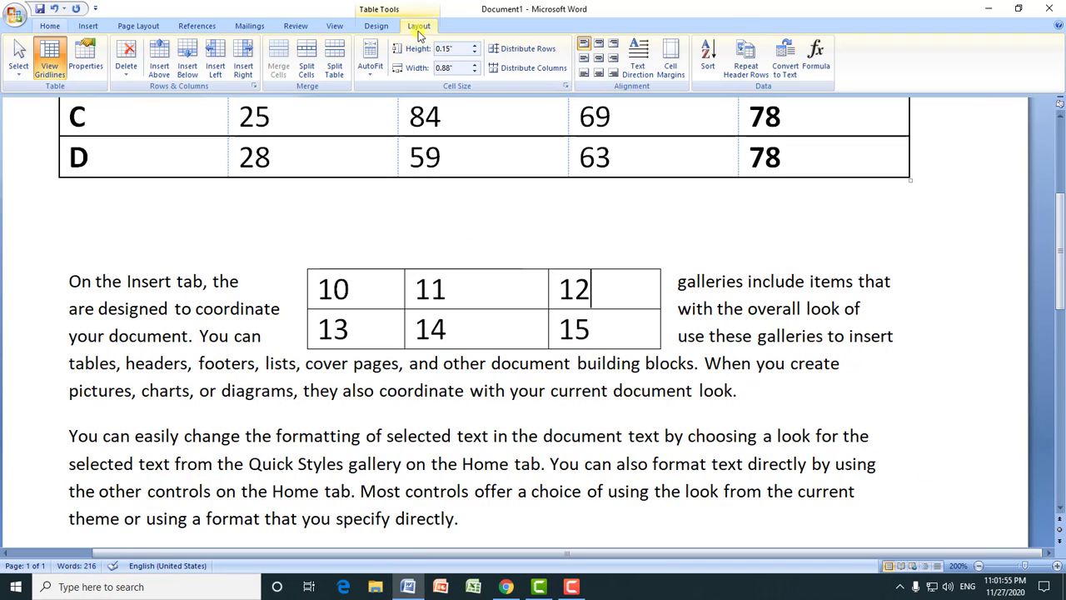
pyautogui.click(370, 70)
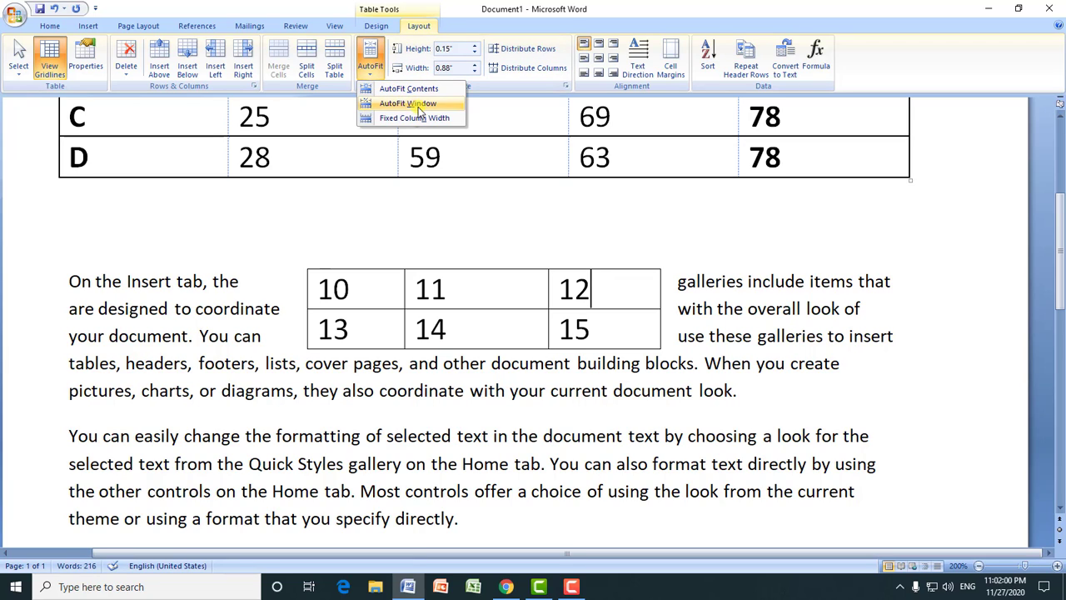
pyautogui.click(496, 291)
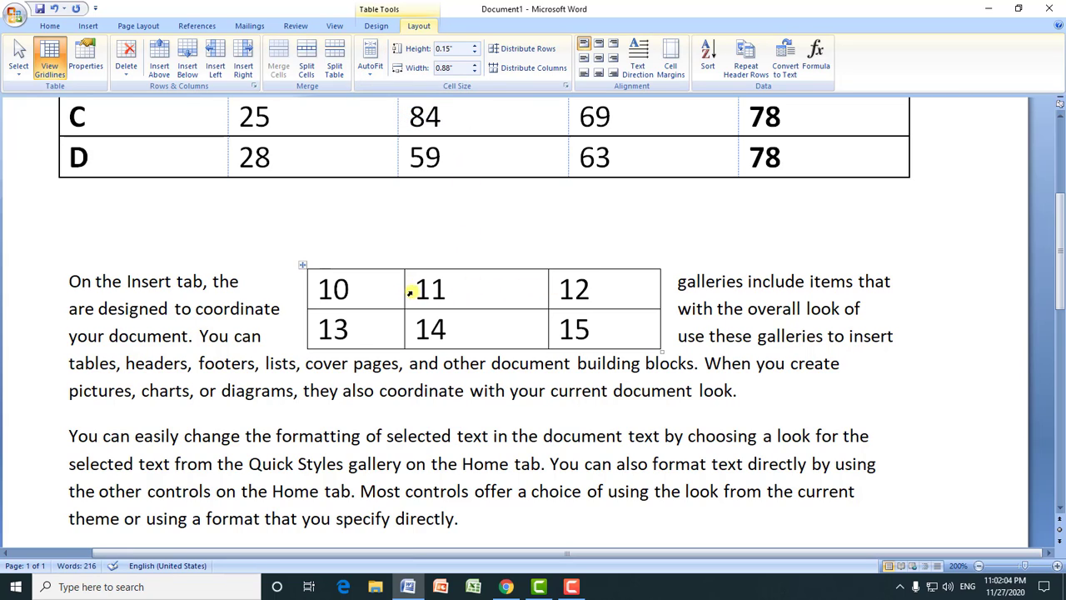
pyautogui.moveTo(403, 289); pyautogui.dragTo(376, 310)
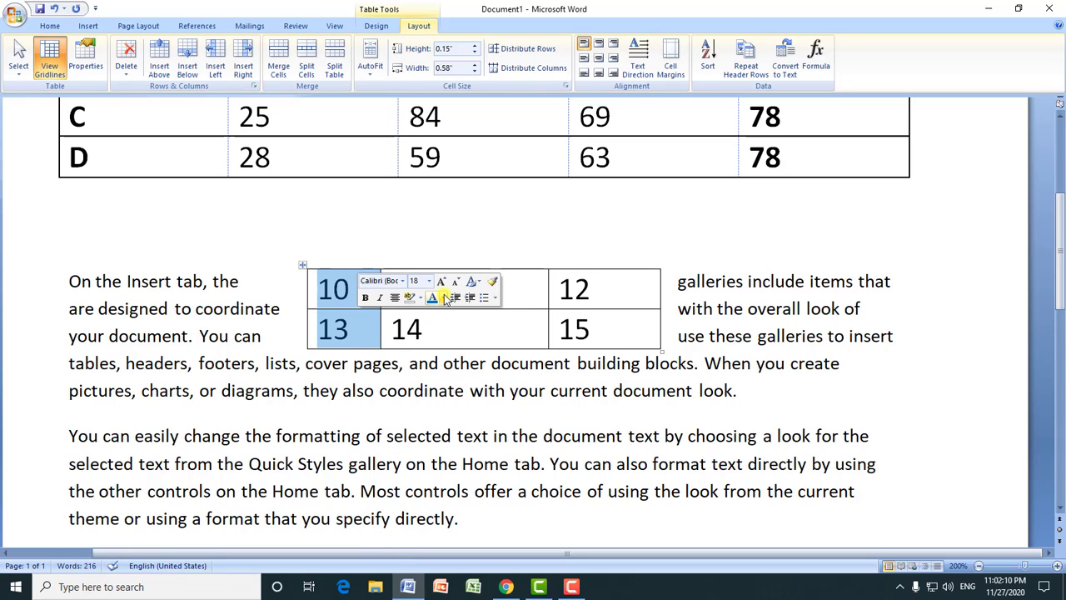
pyautogui.click(533, 304)
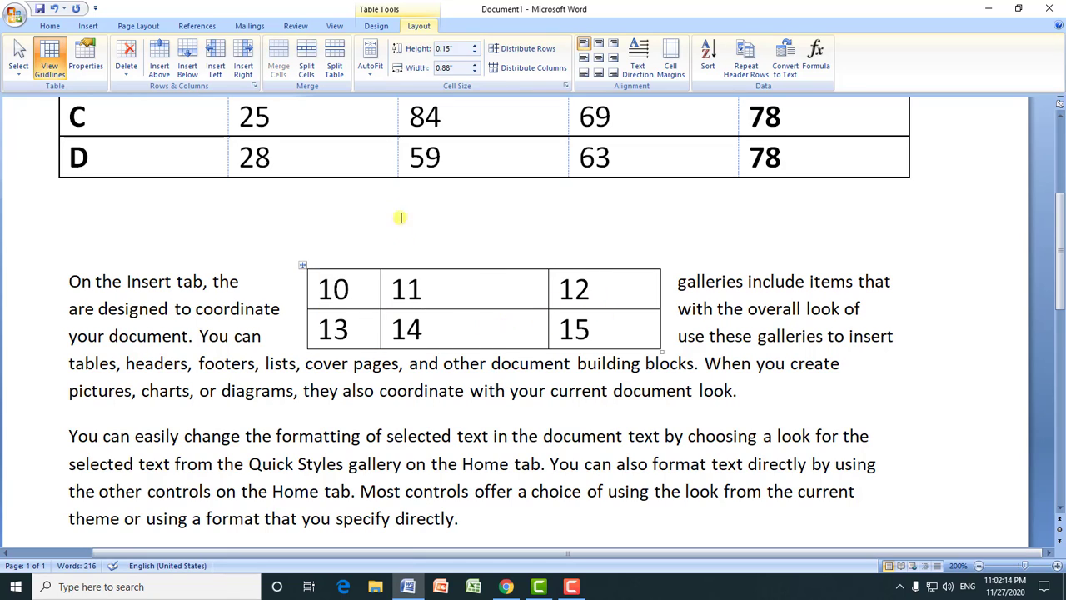
# - AutoFit the small table's columns to their contents, and highlight all its cells
pyautogui.click(372, 70)
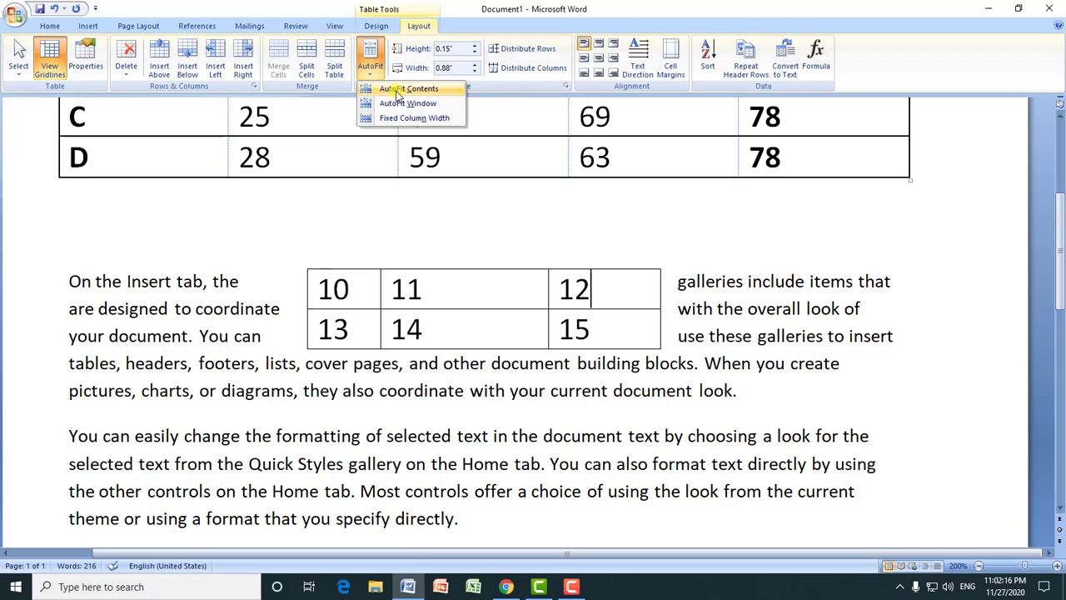
pyautogui.click(398, 89)
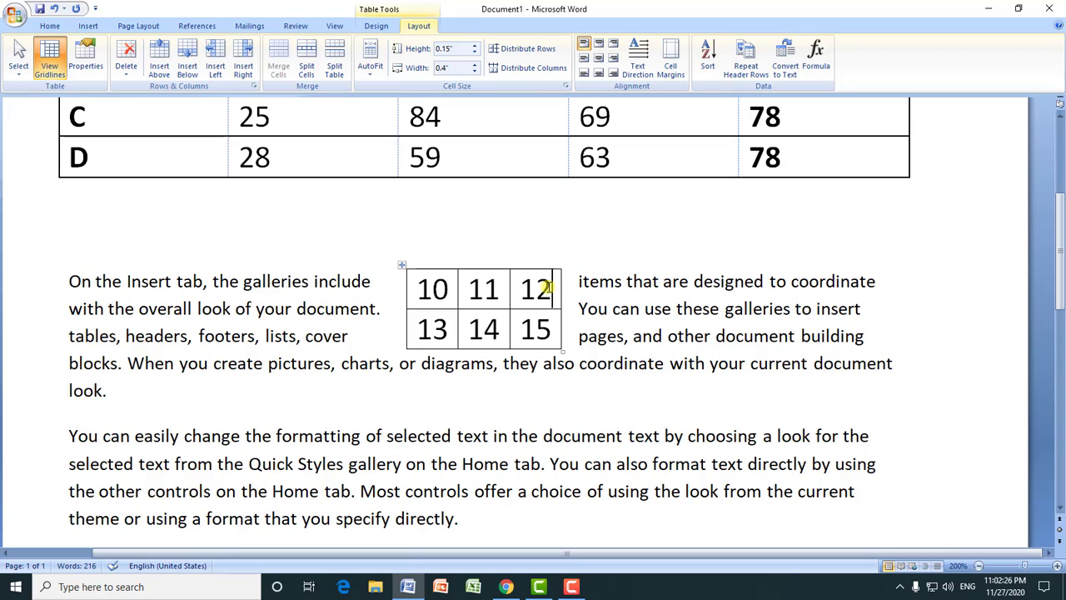
pyautogui.moveTo(423, 288); pyautogui.dragTo(536, 328)
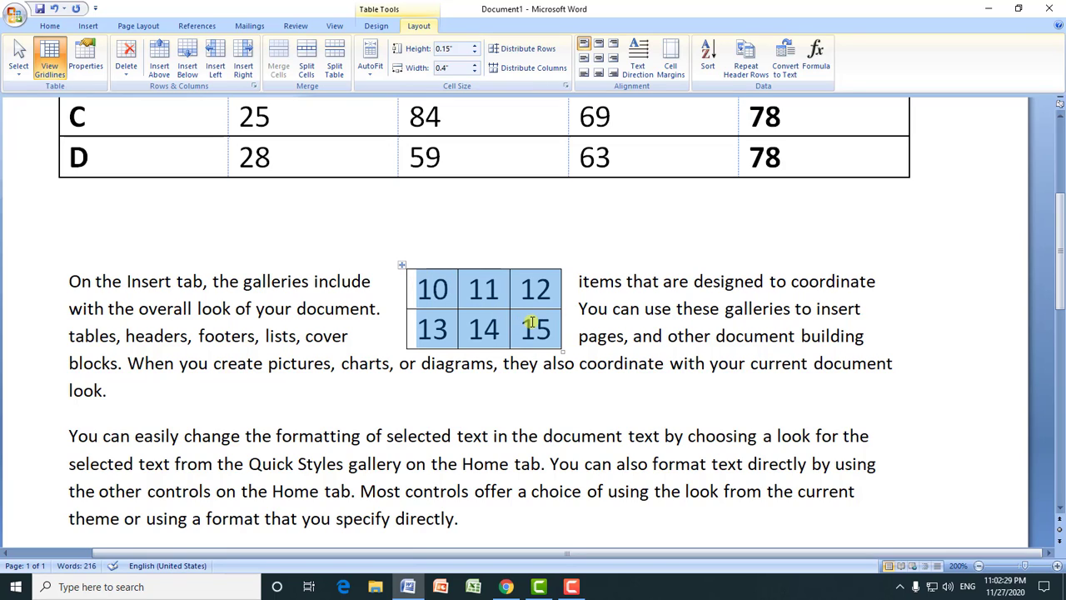
# - Set the height of the small table's first row to 0.8 inch
pyautogui.click(485, 288)
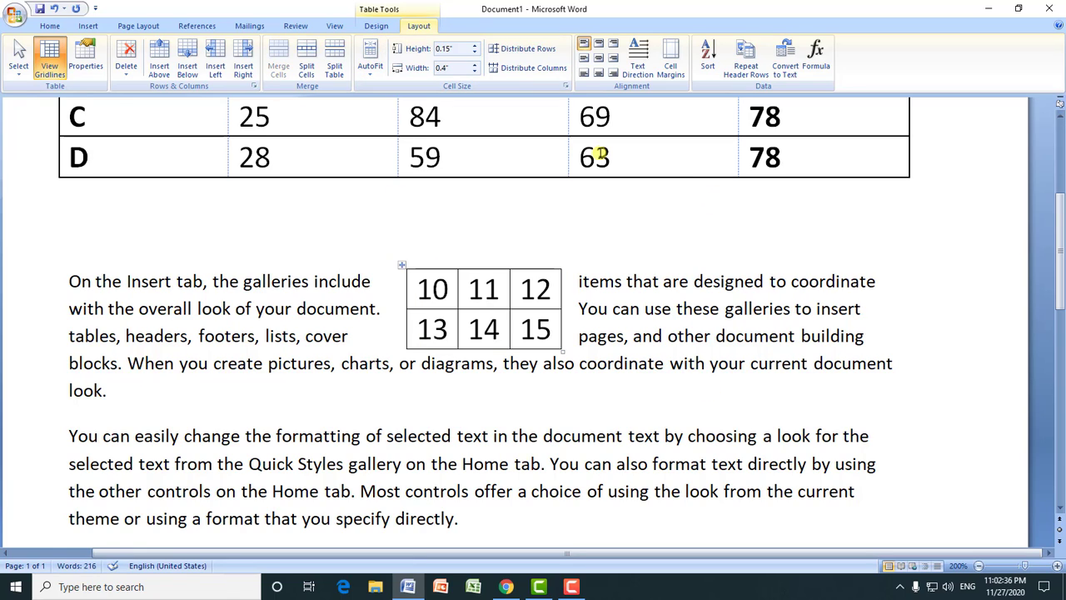
pyautogui.click(475, 48)
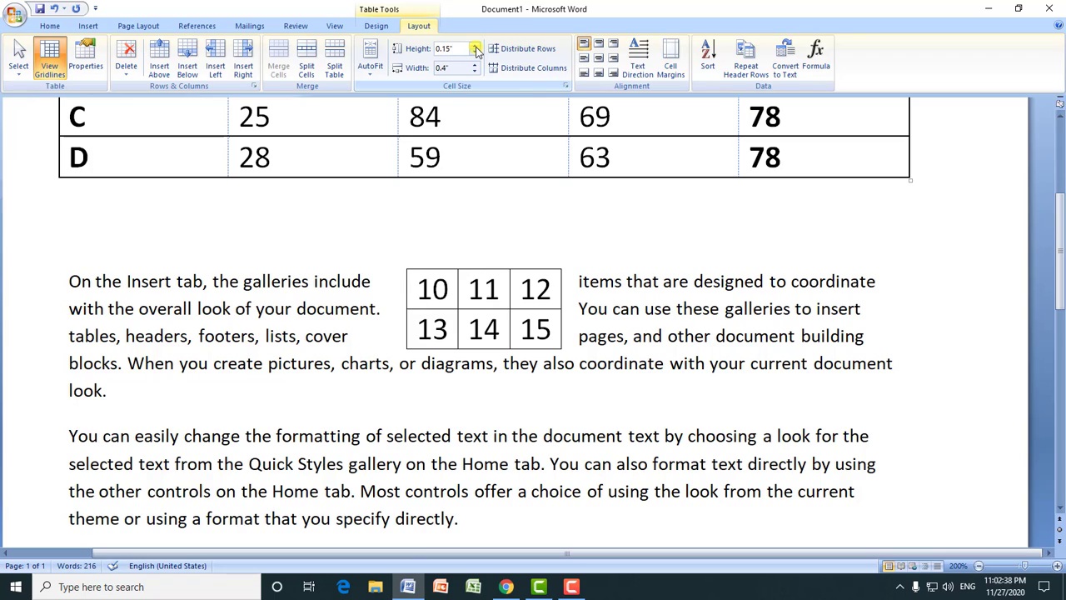
pyautogui.click(474, 48)
pyautogui.click(474, 48)
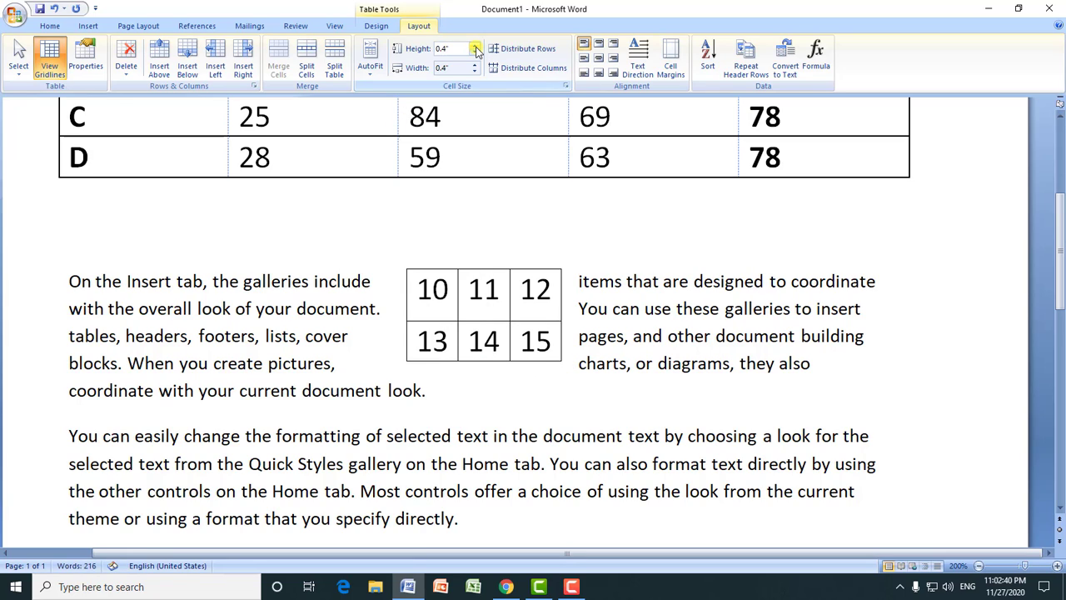
pyautogui.click(475, 48)
pyautogui.click(474, 48)
pyautogui.click(475, 48)
pyautogui.click(475, 48)
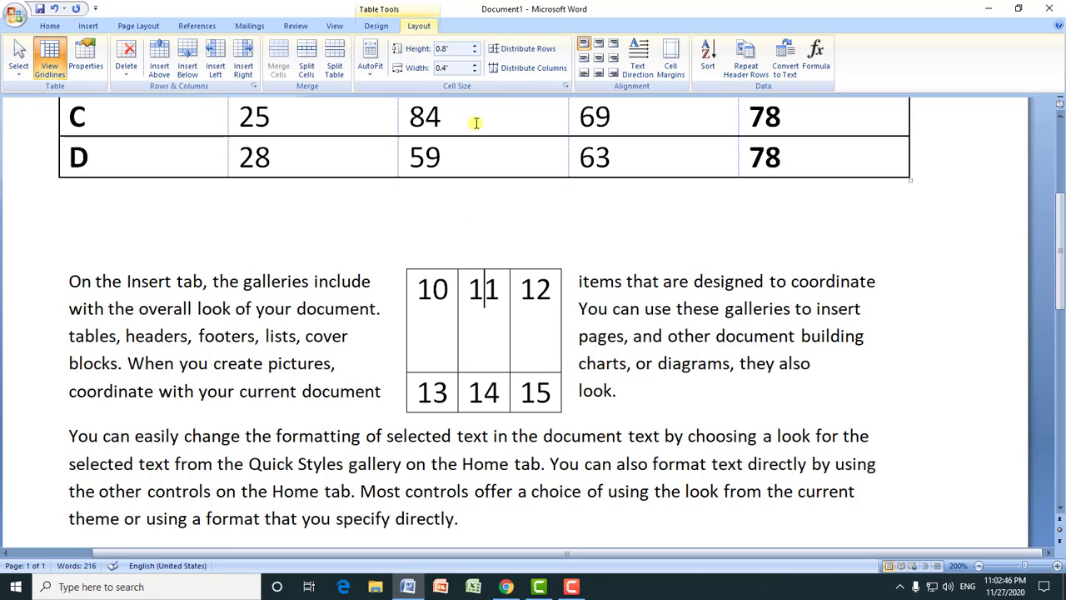
# - Increase the width of the small table's third column, containing 12 and 15, to 1.1 inches
pyautogui.click(475, 65)
pyautogui.click(476, 65)
pyautogui.click(476, 66)
pyautogui.click(475, 66)
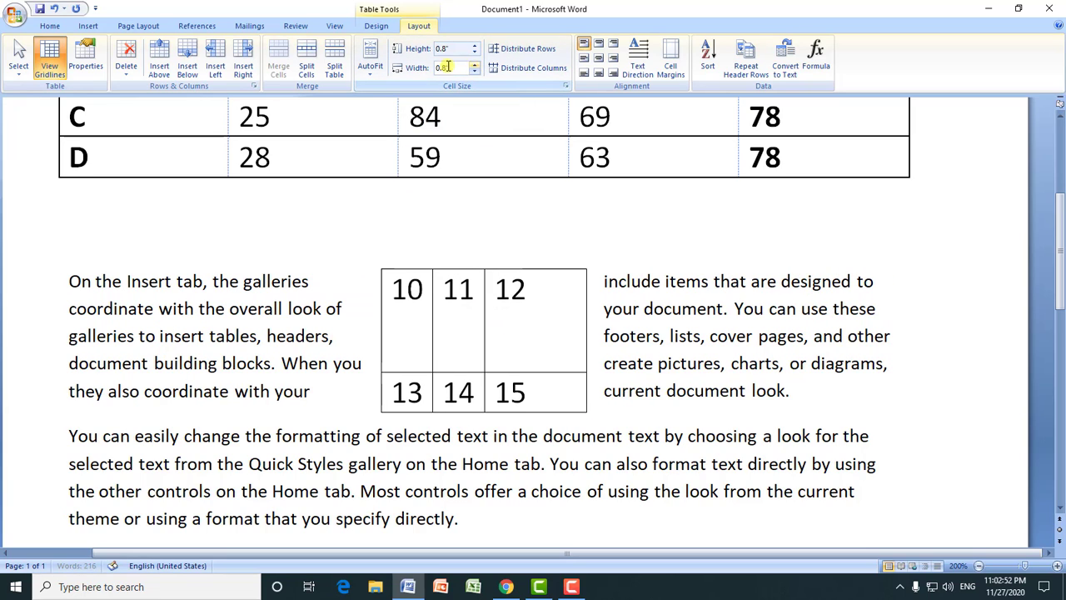
pyautogui.click(475, 66)
pyautogui.click(476, 66)
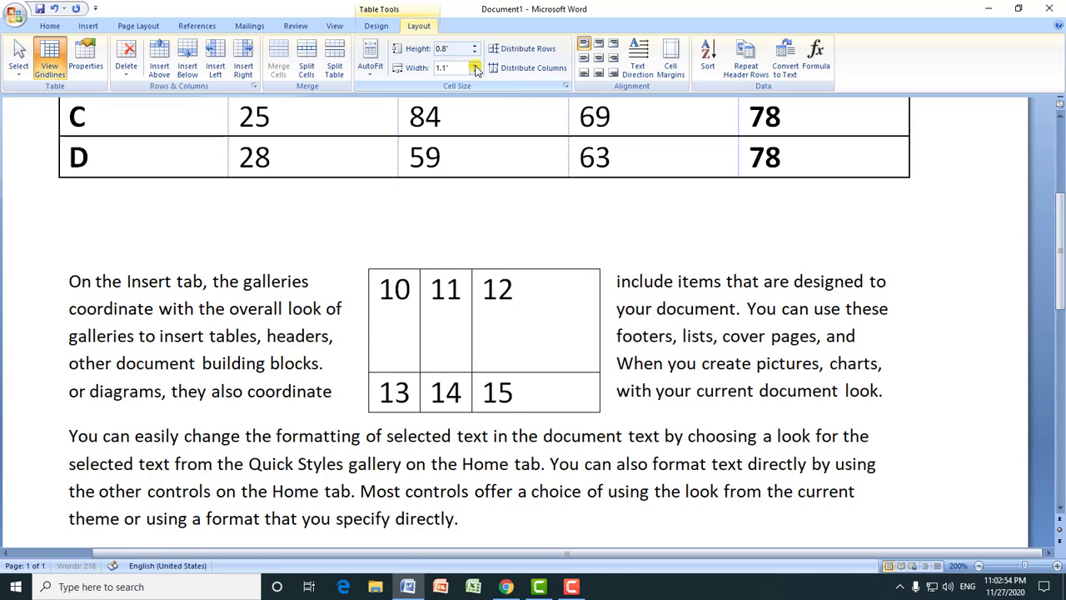
pyautogui.click(475, 66)
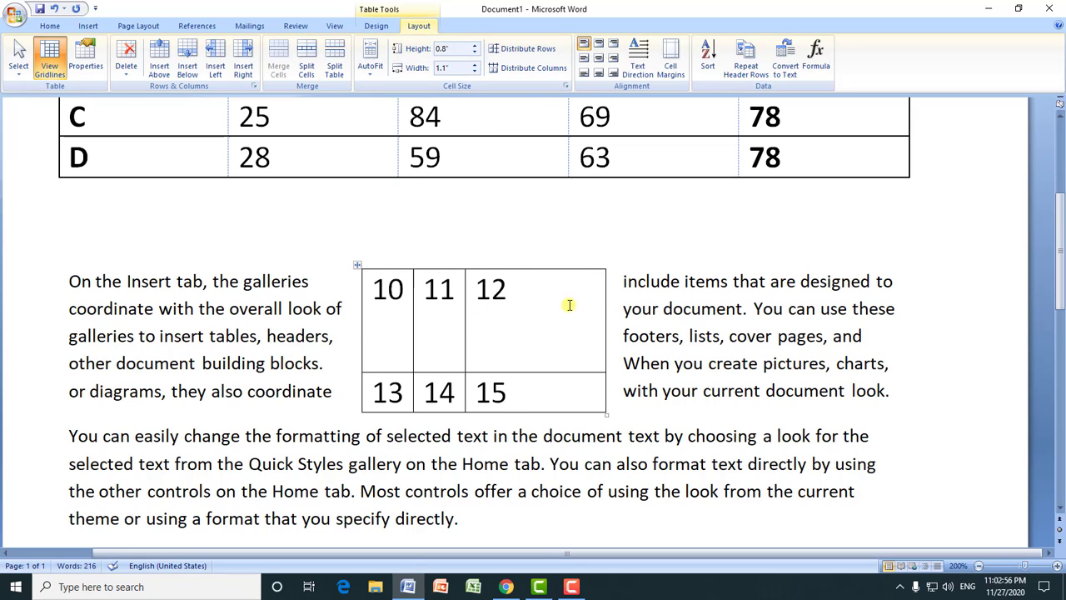
# - Widen the small table's third column to about 1.46 inches and reduce its first row's height to about 0.31 inch
pyautogui.moveTo(605, 299); pyautogui.dragTo(648, 295)
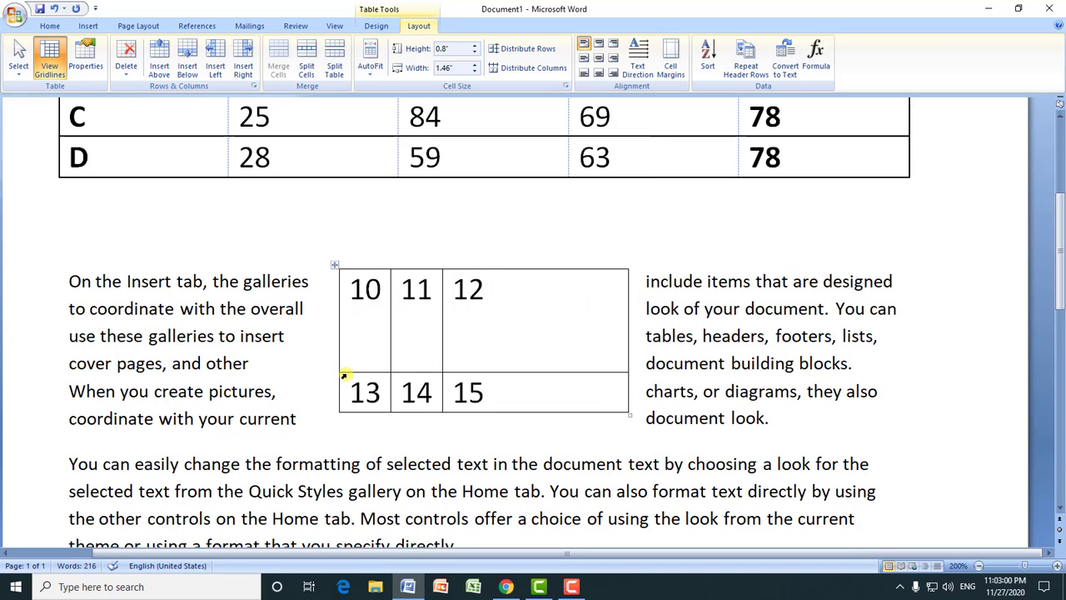
pyautogui.moveTo(346, 372); pyautogui.dragTo(353, 309)
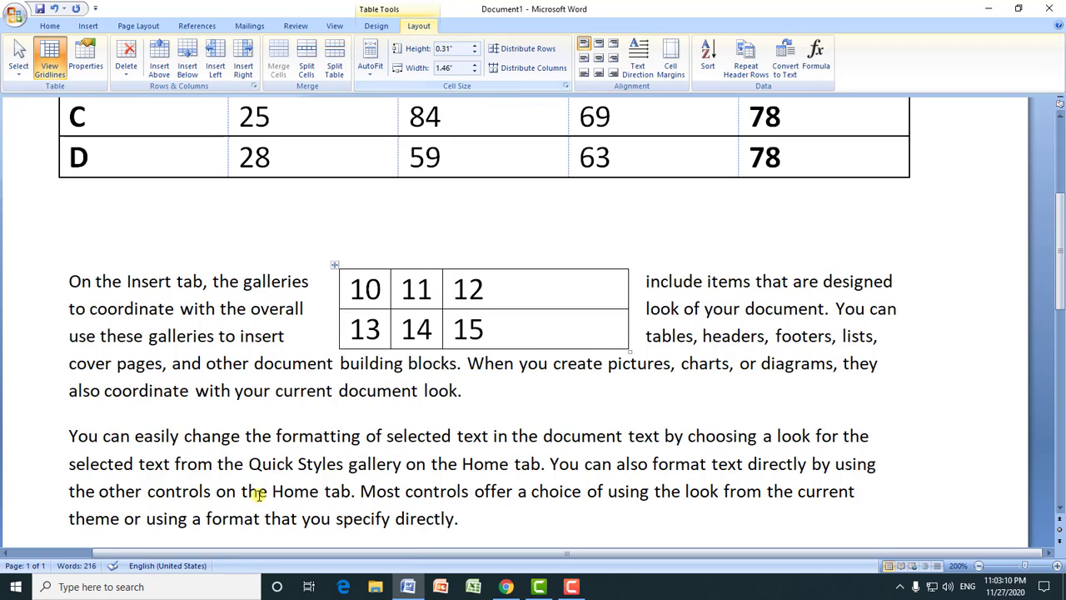
# - Highlight the small table's cells and compare the widths of the columns containing 10, 11 and 12
pyautogui.click(502, 297)
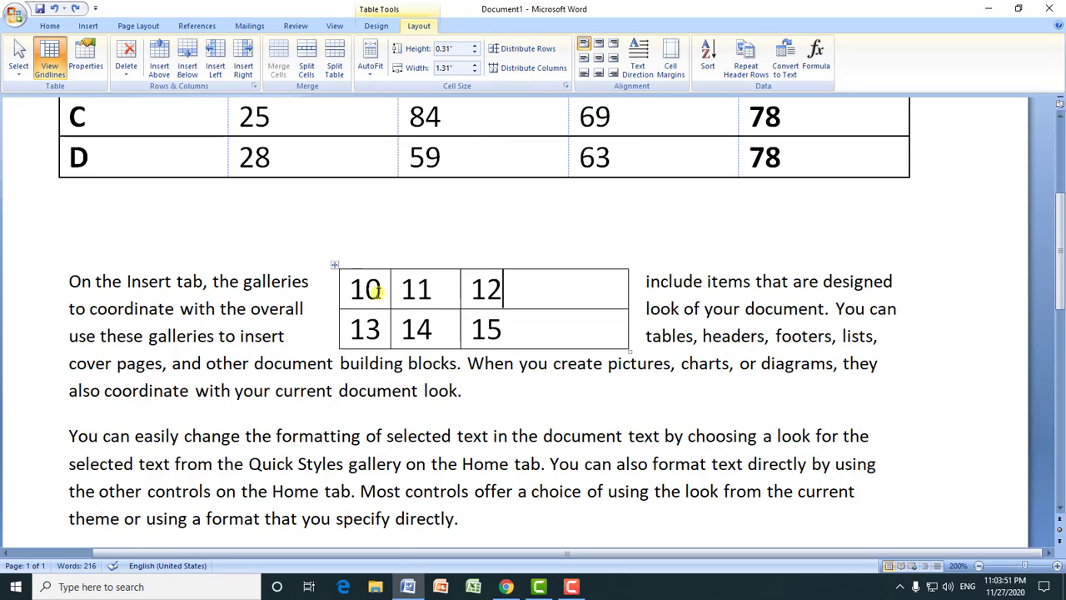
pyautogui.moveTo(374, 289); pyautogui.dragTo(515, 320)
pyautogui.click(503, 285)
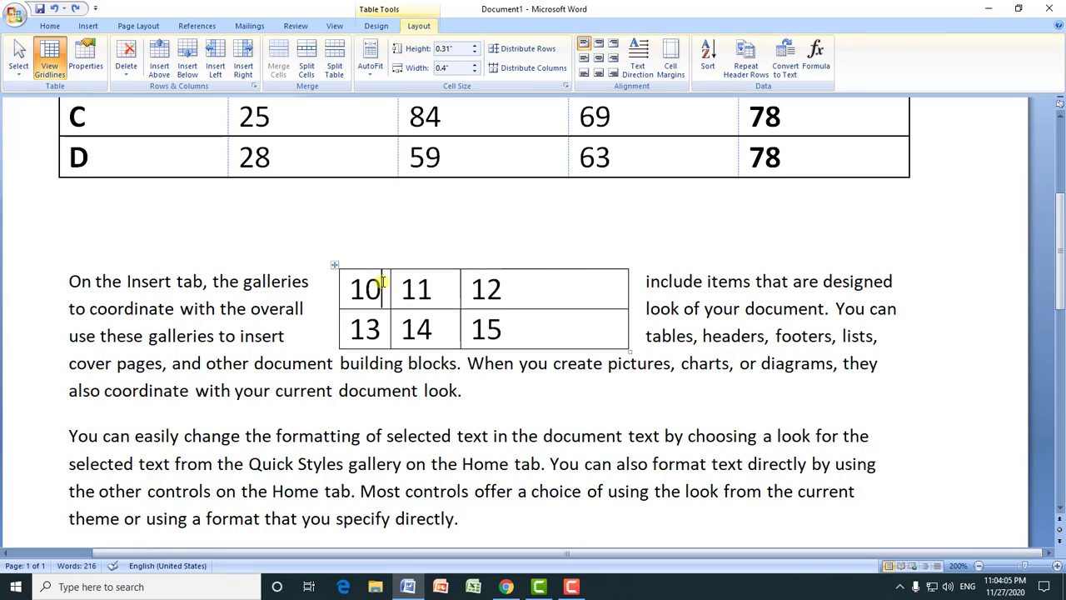
pyautogui.click(432, 283)
pyautogui.click(543, 287)
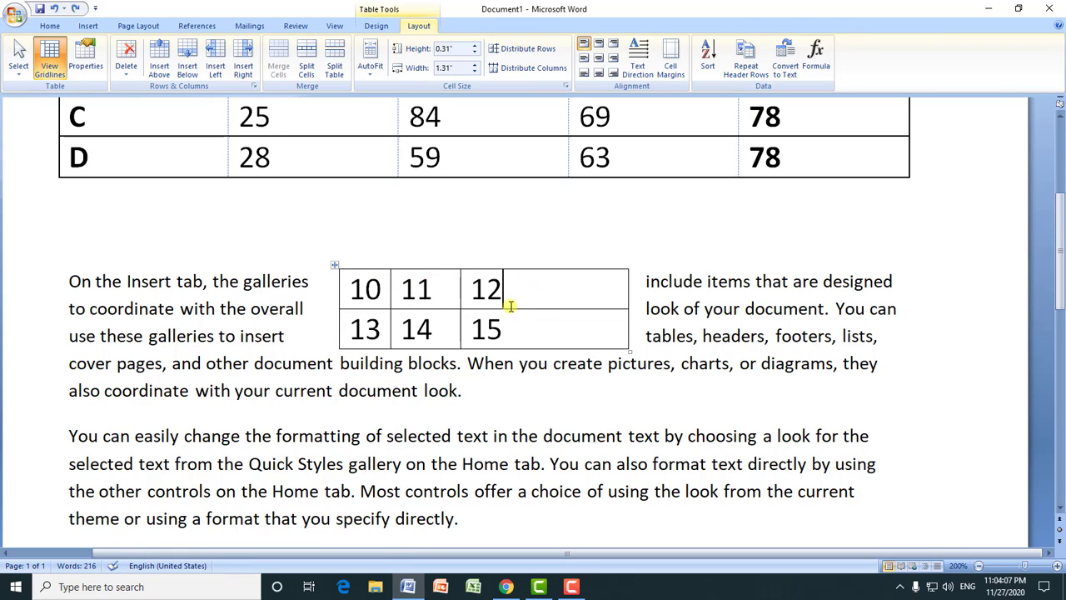
# - Increase the small table's first row height to about 0.37 inch and its second row height to about 1.06 inches
pyautogui.moveTo(352, 308)
pyautogui.mouseDown()
pyautogui.moveTo(345, 374)
pyautogui.moveTo(344, 317)
pyautogui.mouseUp()
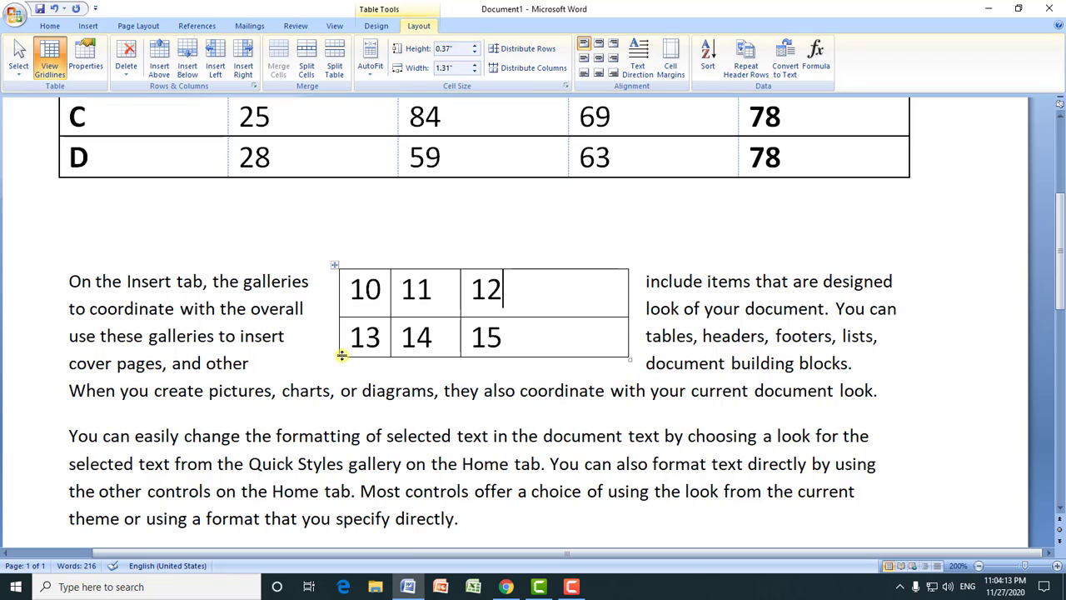
pyautogui.moveTo(347, 358); pyautogui.dragTo(322, 452)
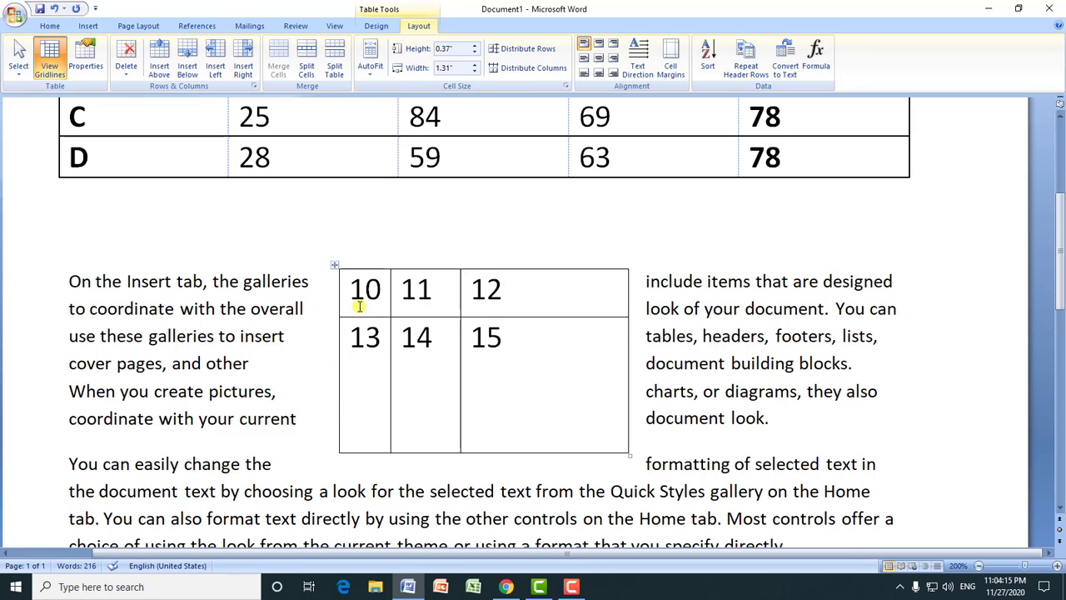
# - Highlight each row of the small table, and distribute its two rows to equal heights
pyautogui.moveTo(354, 289); pyautogui.dragTo(488, 291)
pyautogui.moveTo(353, 392); pyautogui.dragTo(516, 424)
pyautogui.click(478, 444)
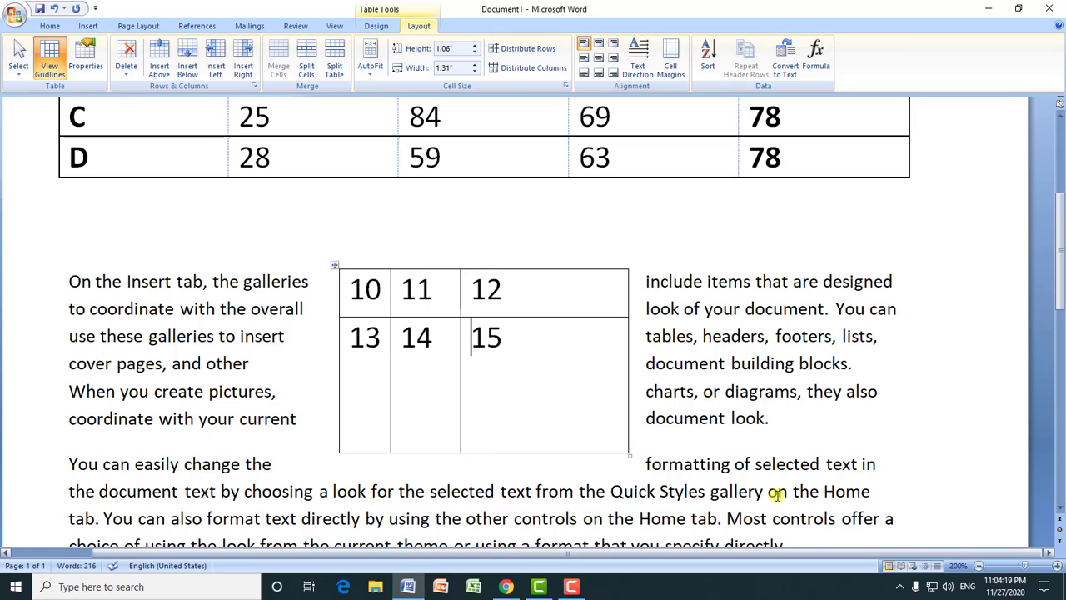
pyautogui.click(514, 55)
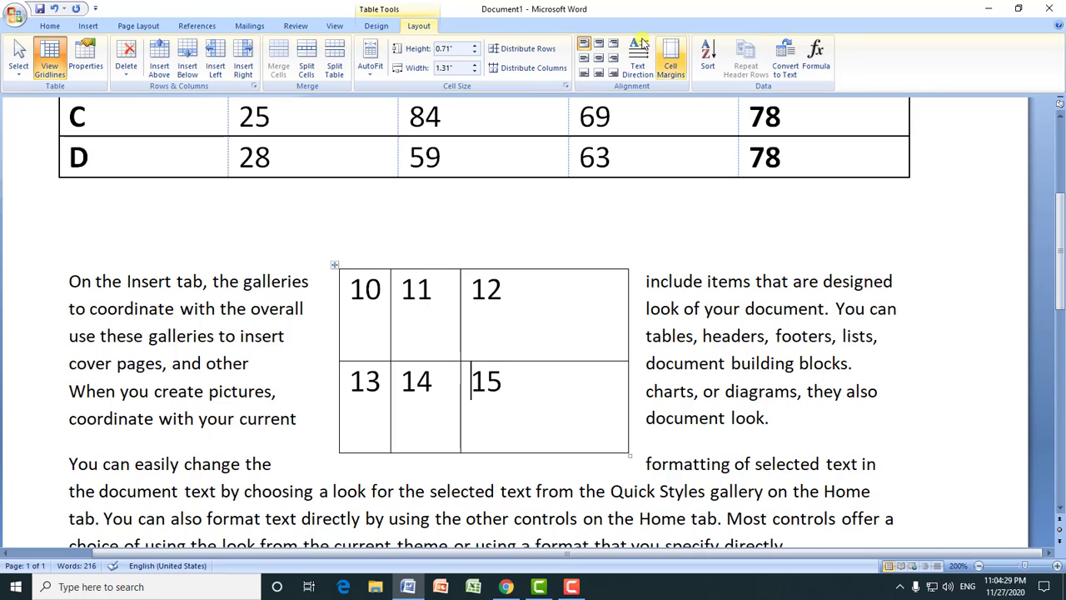
# - Distribute the small table's three columns to equal widths
pyautogui.click(528, 68)
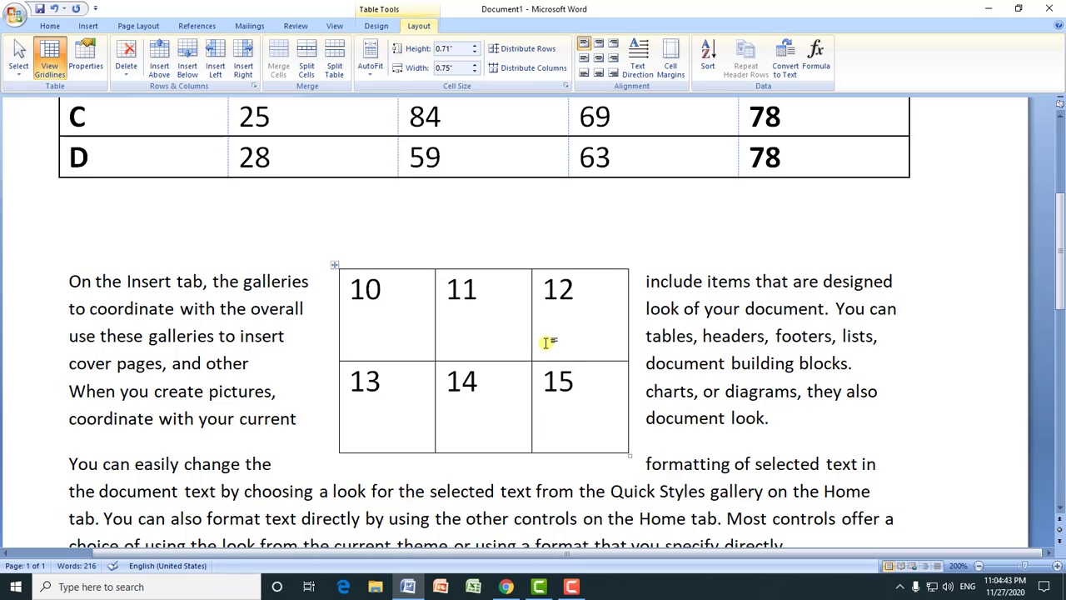
# - Align the 10 in its cell center left, bottom left, bottom center, bottom right, center right, top right and top center in turn
pyautogui.click(402, 296)
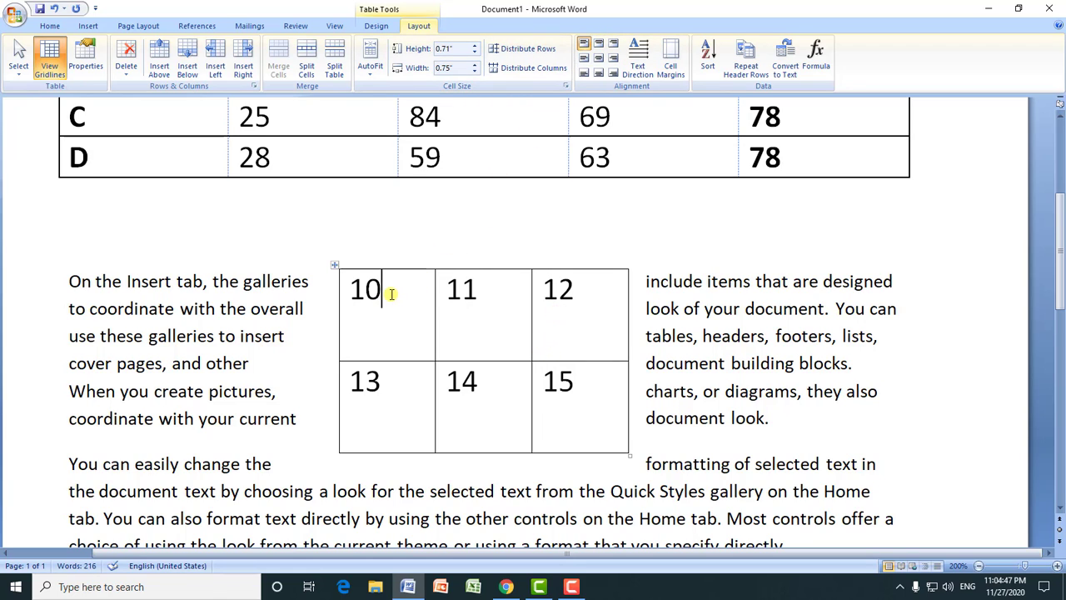
pyautogui.click(584, 58)
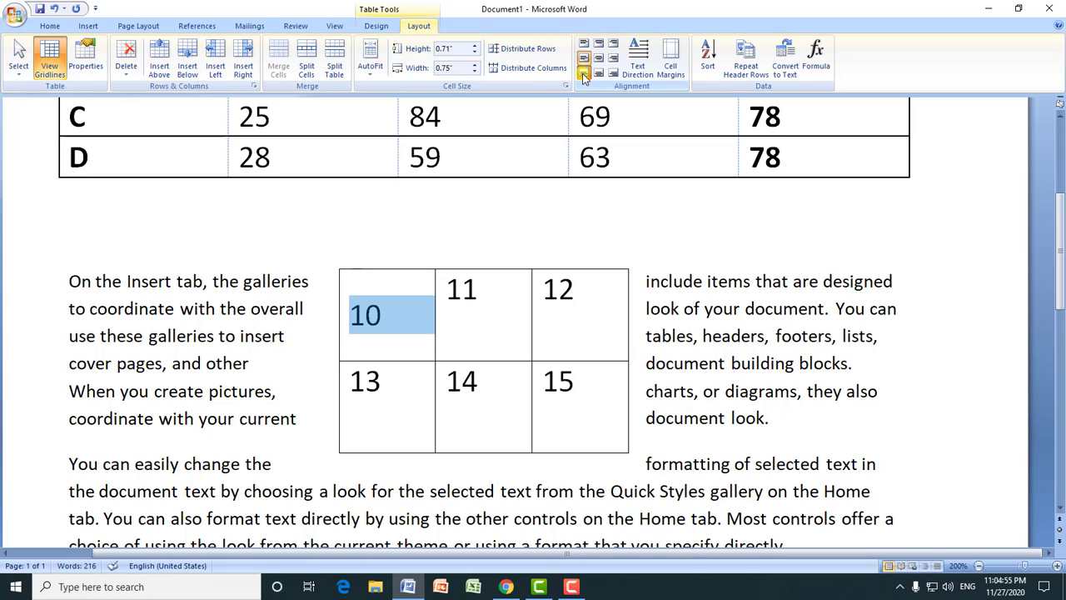
pyautogui.click(584, 74)
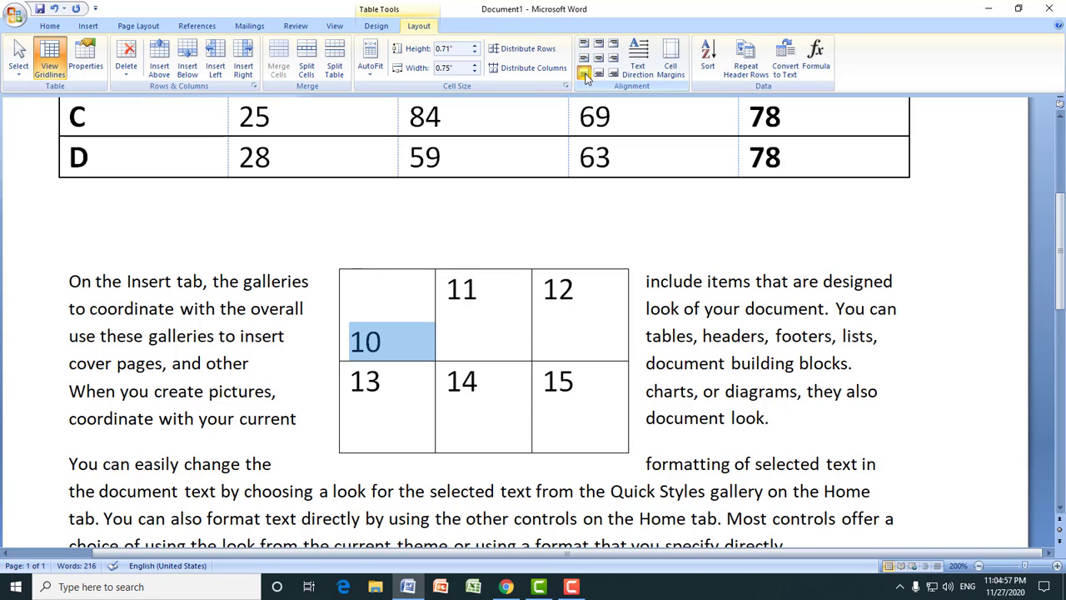
pyautogui.click(599, 74)
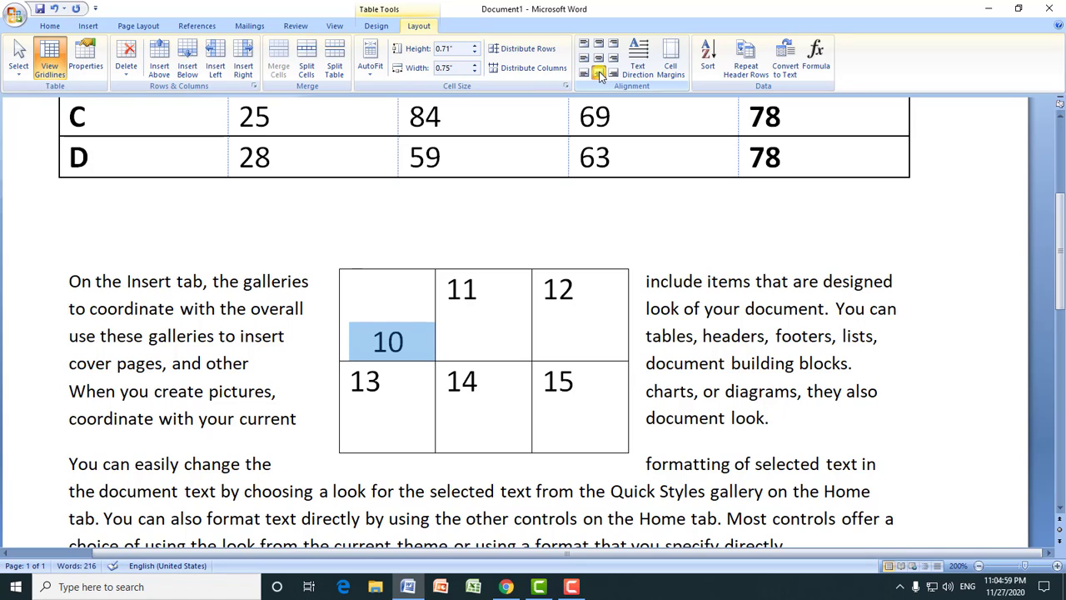
pyautogui.click(614, 74)
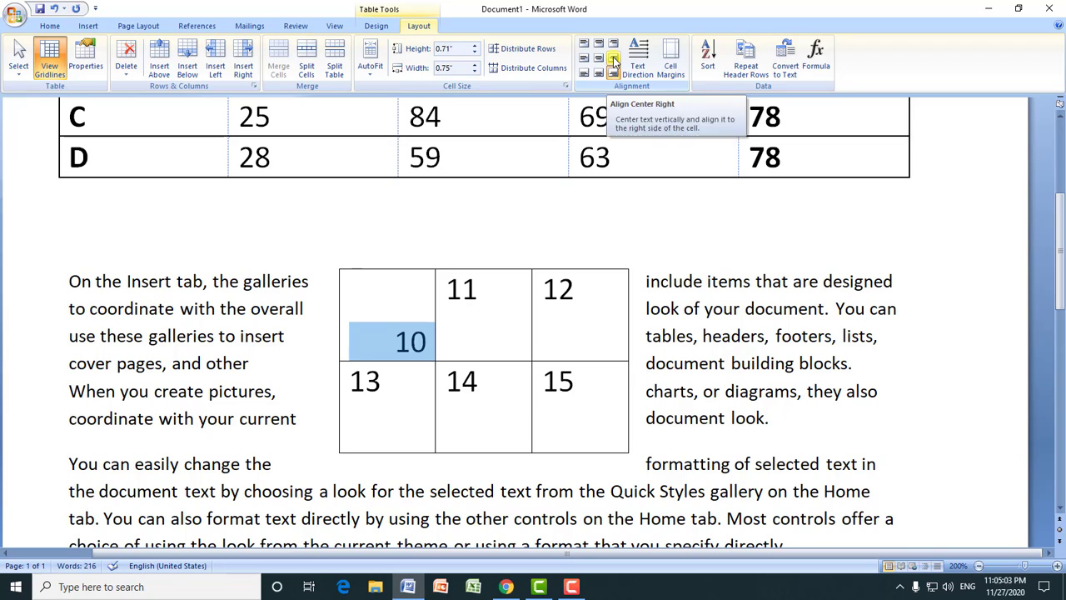
pyautogui.click(614, 58)
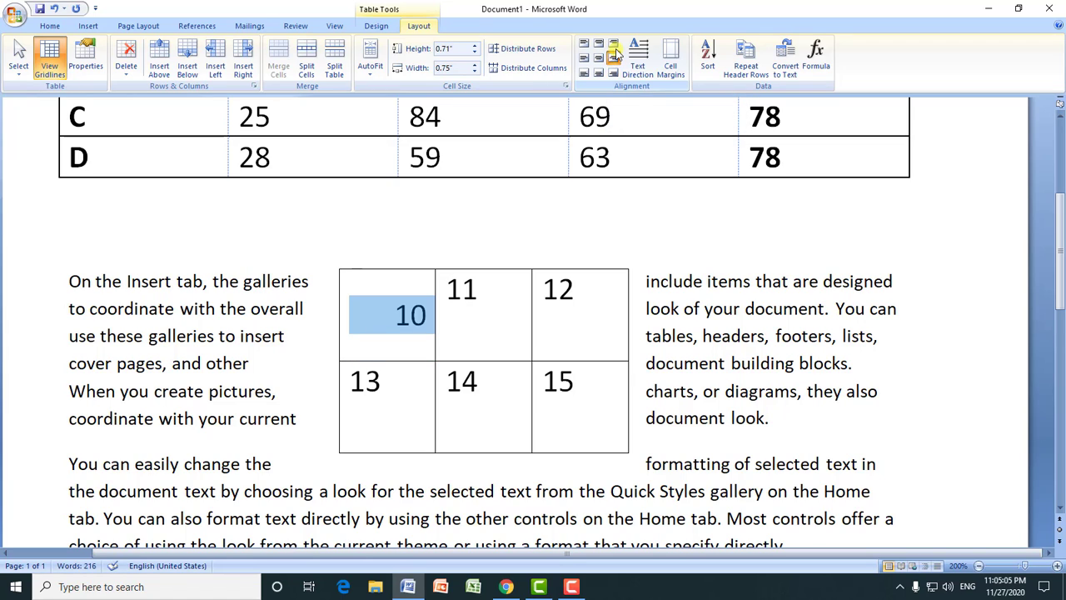
pyautogui.click(615, 50)
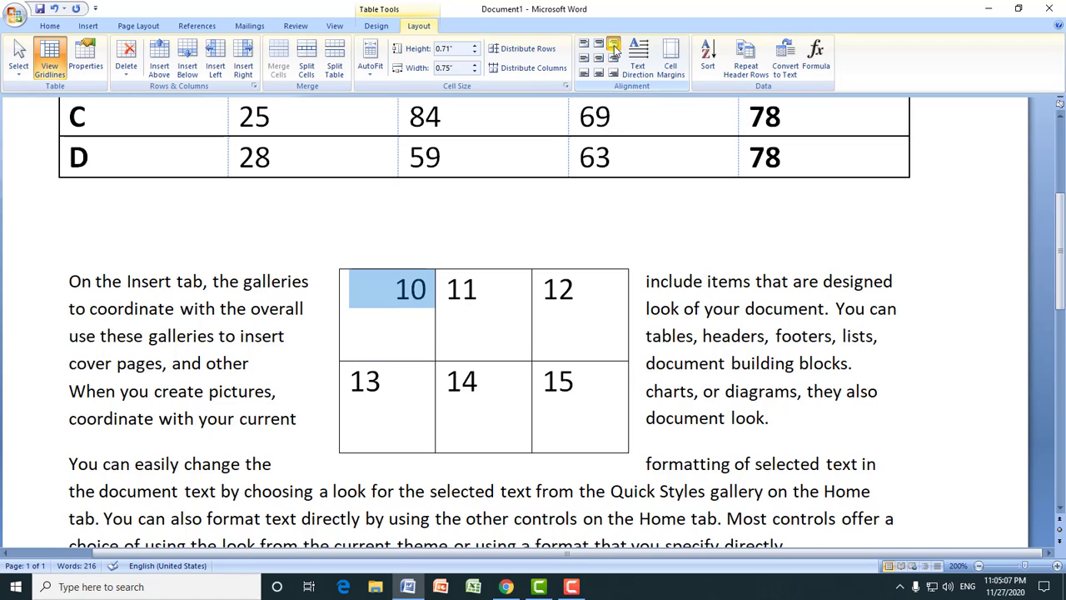
pyautogui.click(599, 47)
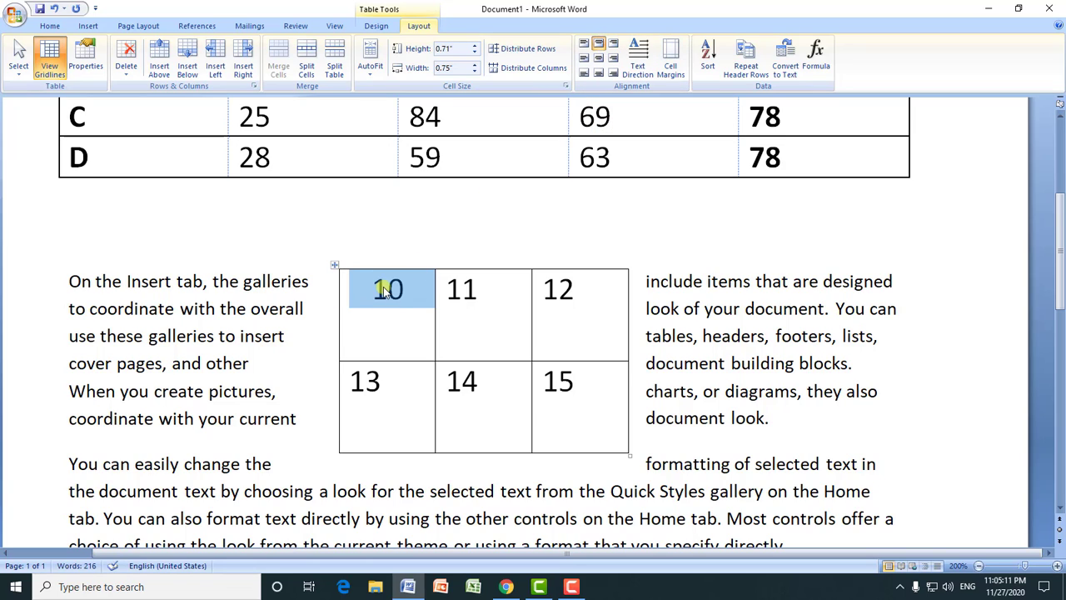
# - Center the 10 horizontally and vertically in its cell, and apply the same Align Center setting to all cells of the small table
pyautogui.moveTo(374, 288); pyautogui.dragTo(384, 332)
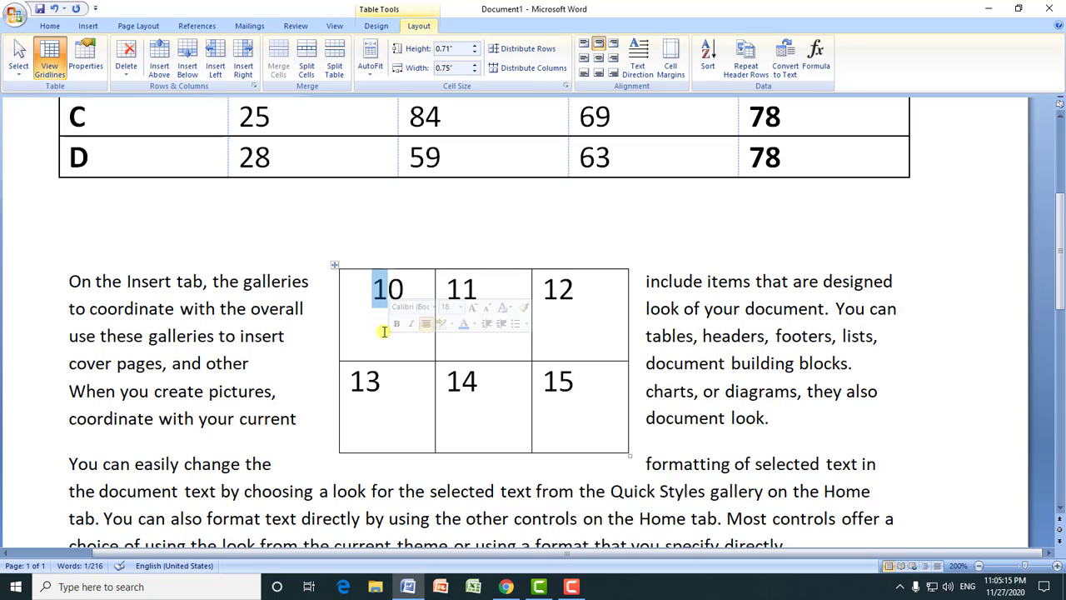
pyautogui.click(598, 57)
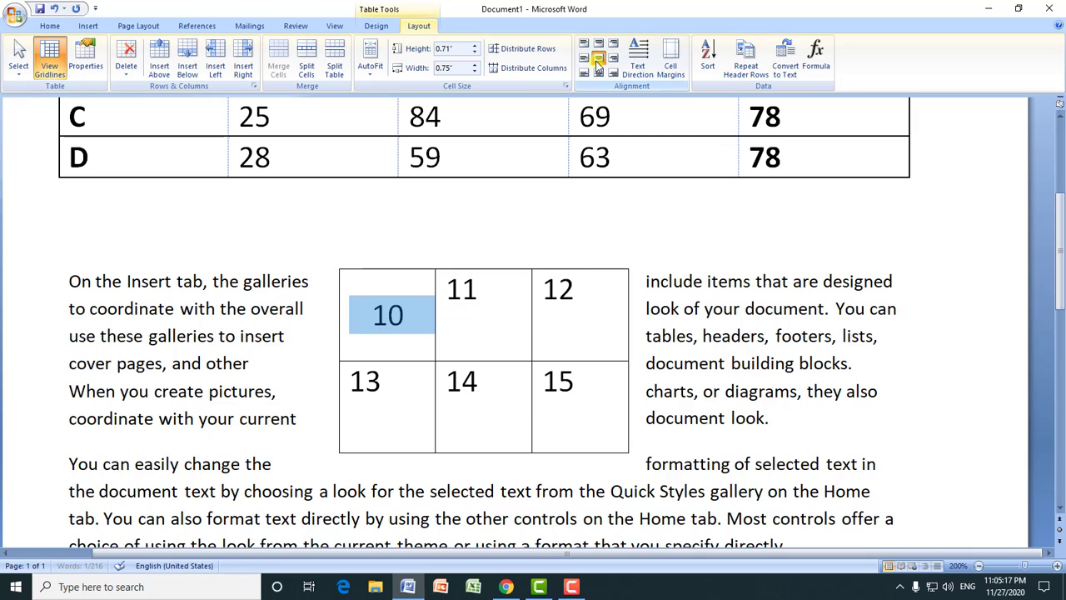
pyautogui.click(410, 329)
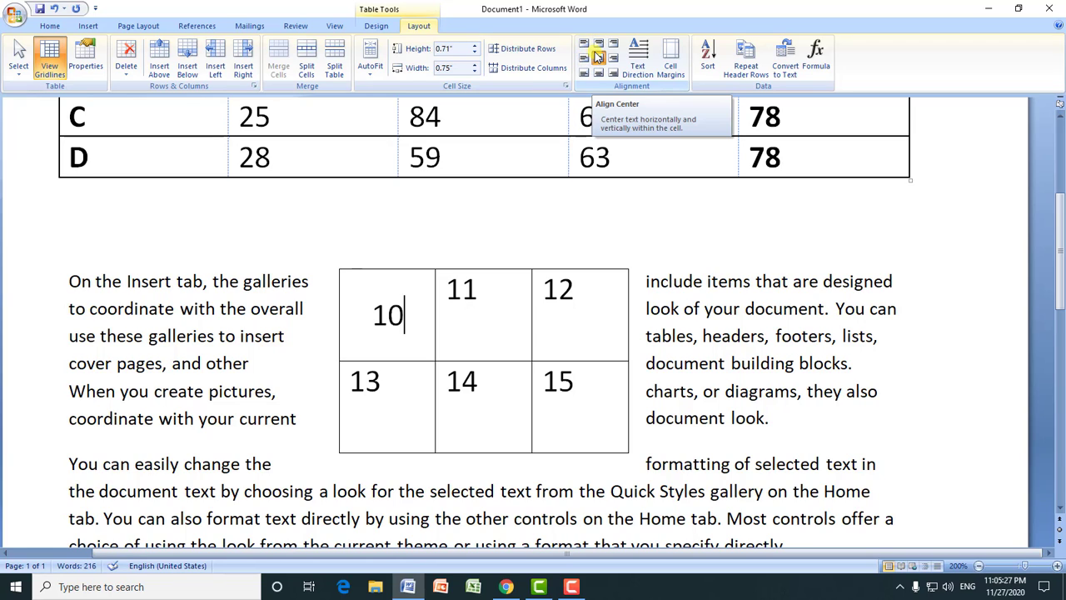
pyautogui.moveTo(371, 293); pyautogui.dragTo(566, 402)
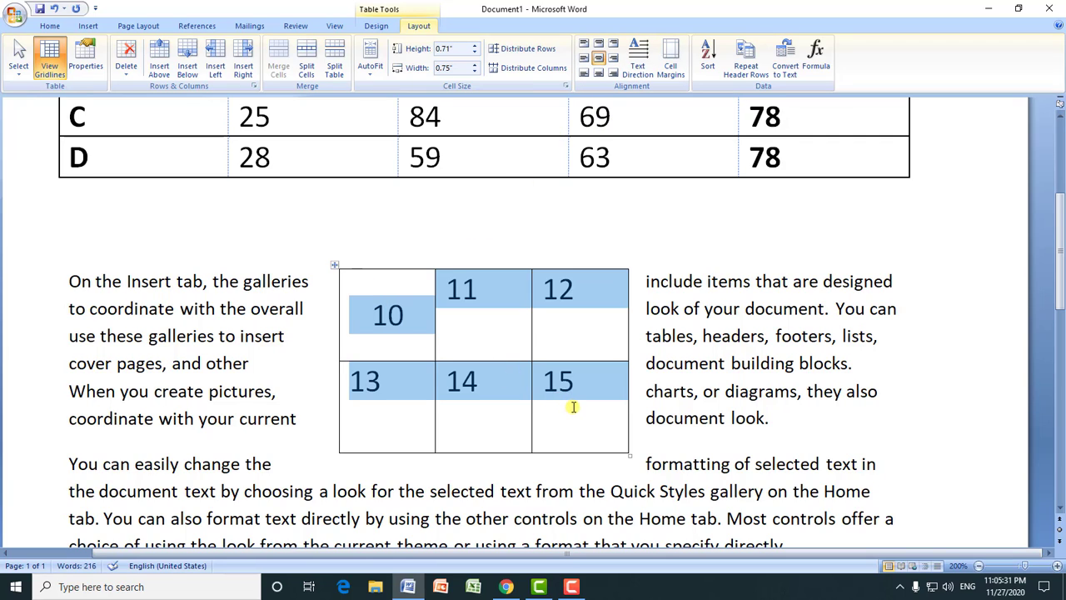
pyautogui.click(599, 63)
pyautogui.click(547, 329)
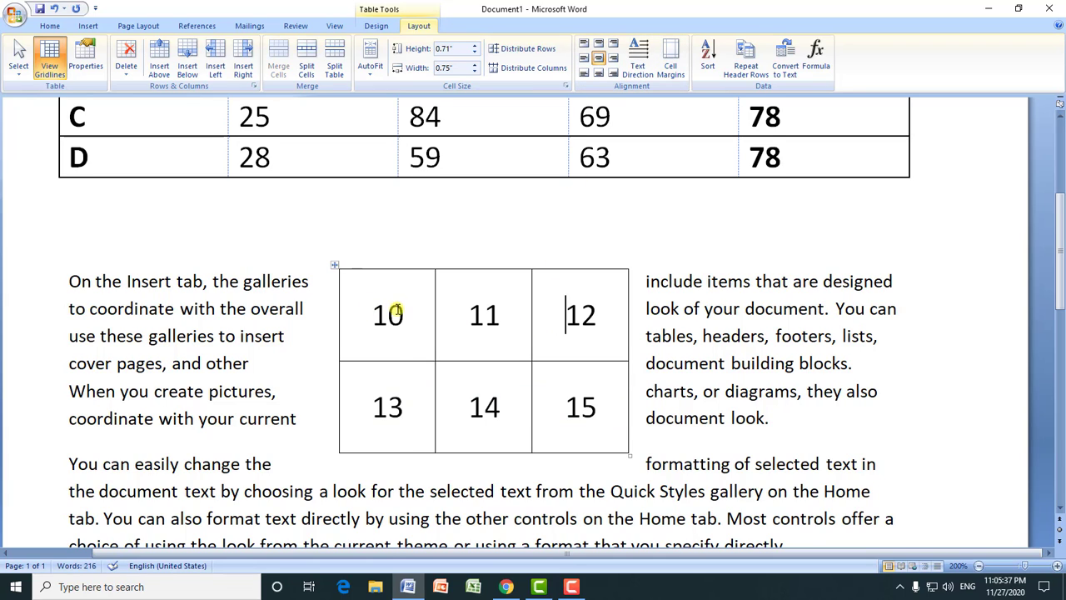
# - Cycle the text direction of the cell containing 11 through both vertical orientations and back to horizontal
pyautogui.click(505, 305)
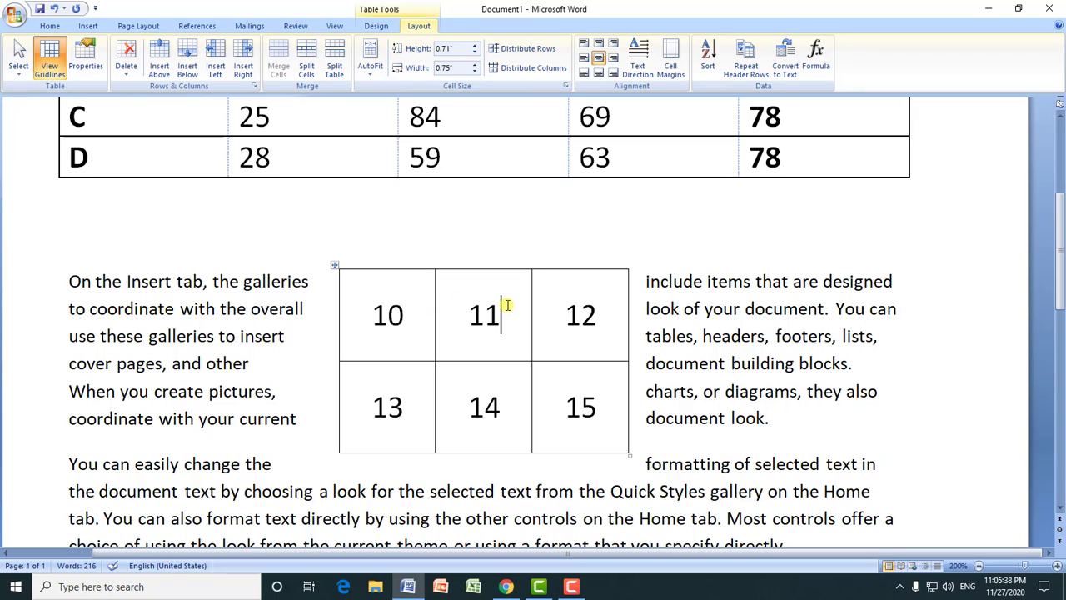
pyautogui.click(637, 71)
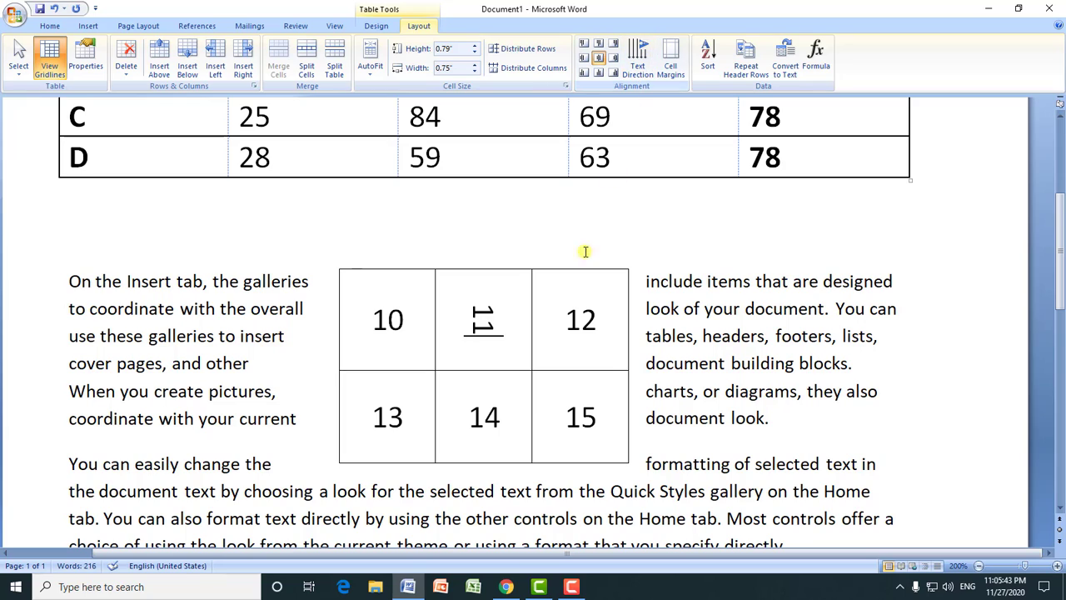
pyautogui.click(639, 55)
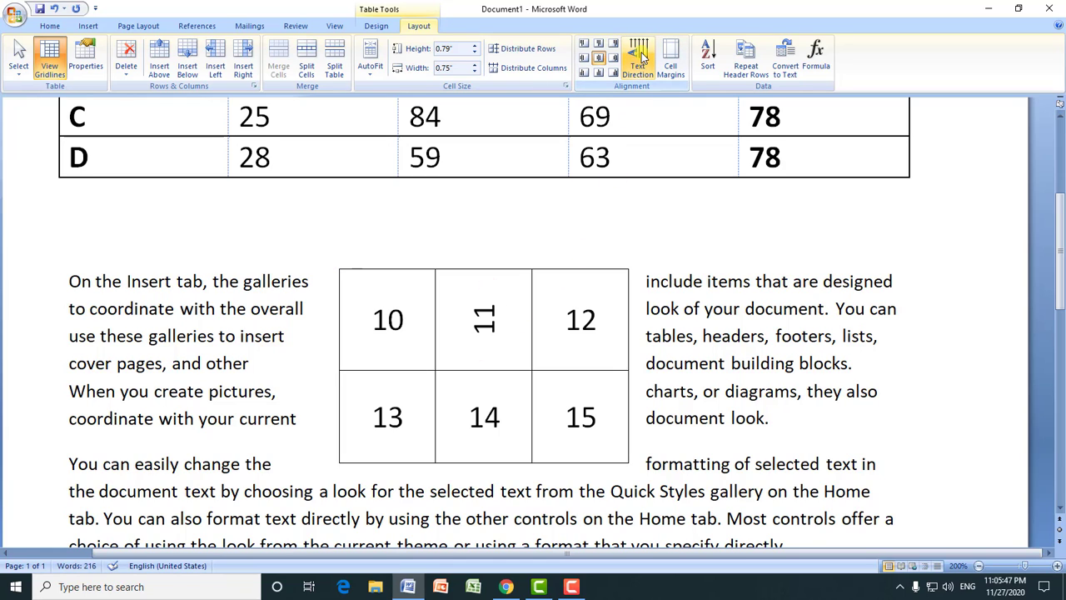
pyautogui.click(641, 55)
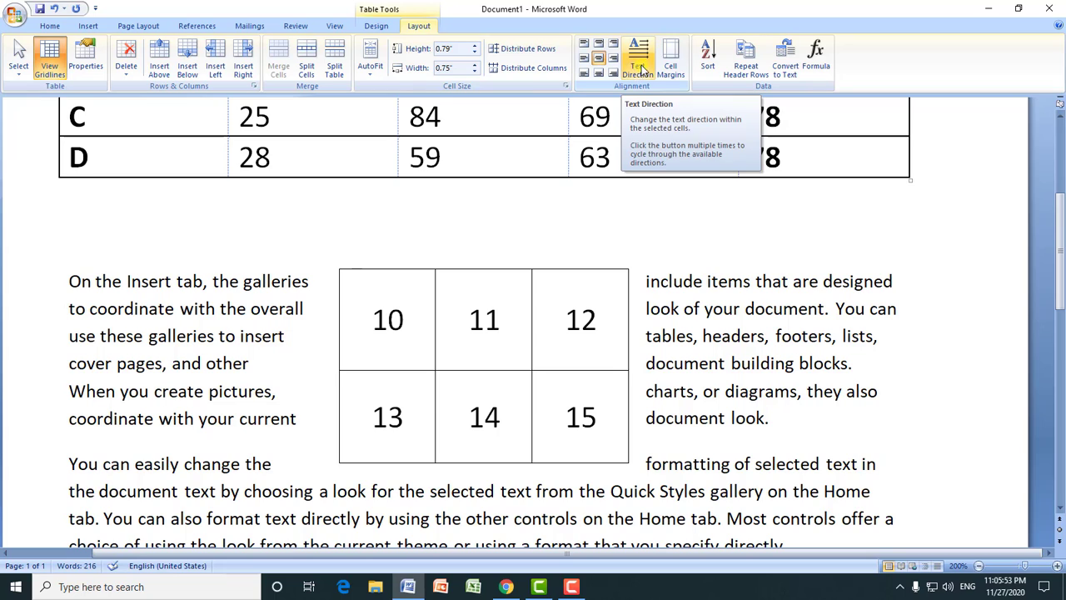
# - Examine the small table's default cell margin options, including with the cells containing 10 and 11 selected, without changing them
pyautogui.click(671, 64)
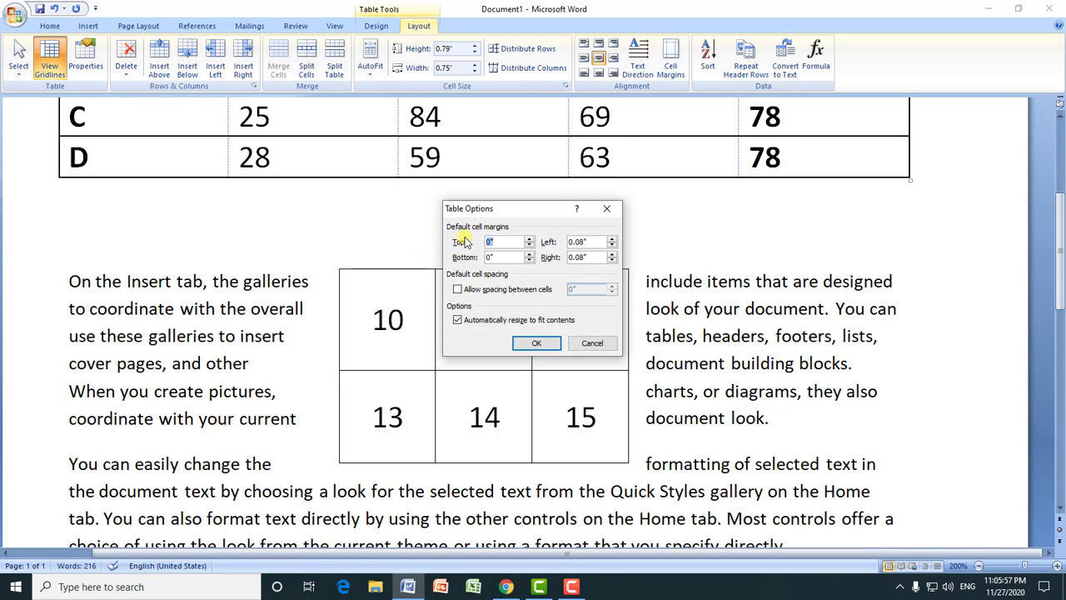
pyautogui.click(537, 344)
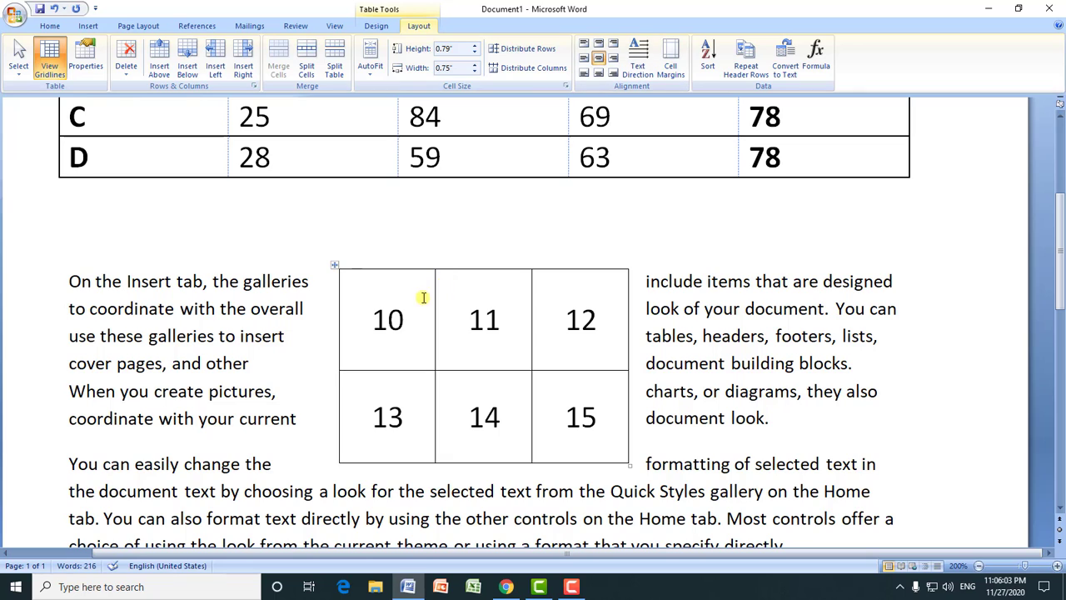
pyautogui.moveTo(423, 297); pyautogui.dragTo(497, 302)
pyautogui.click(670, 67)
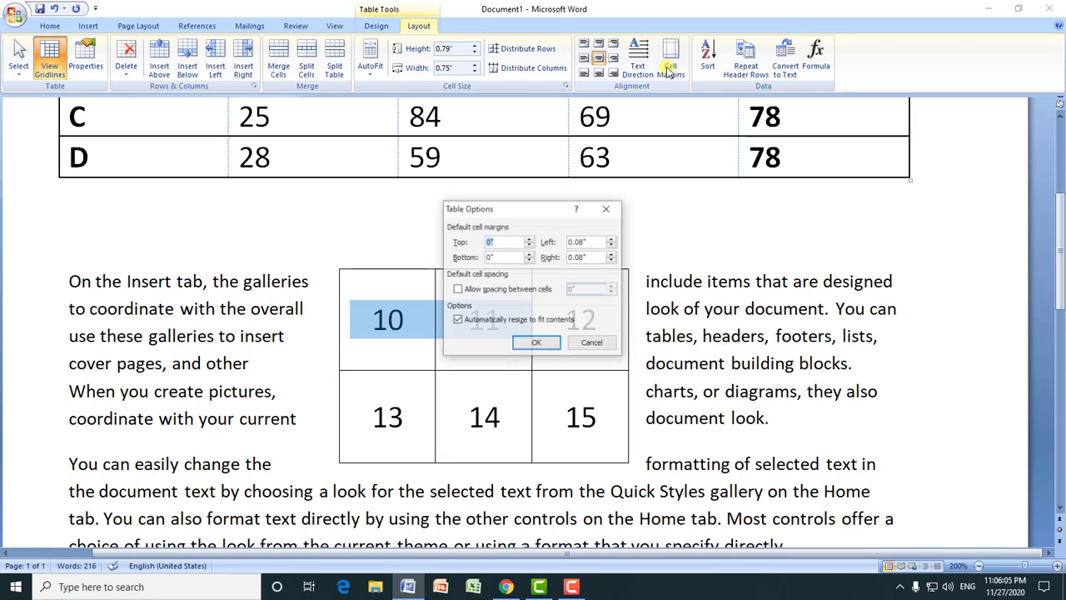
pyautogui.click(590, 341)
pyautogui.click(419, 333)
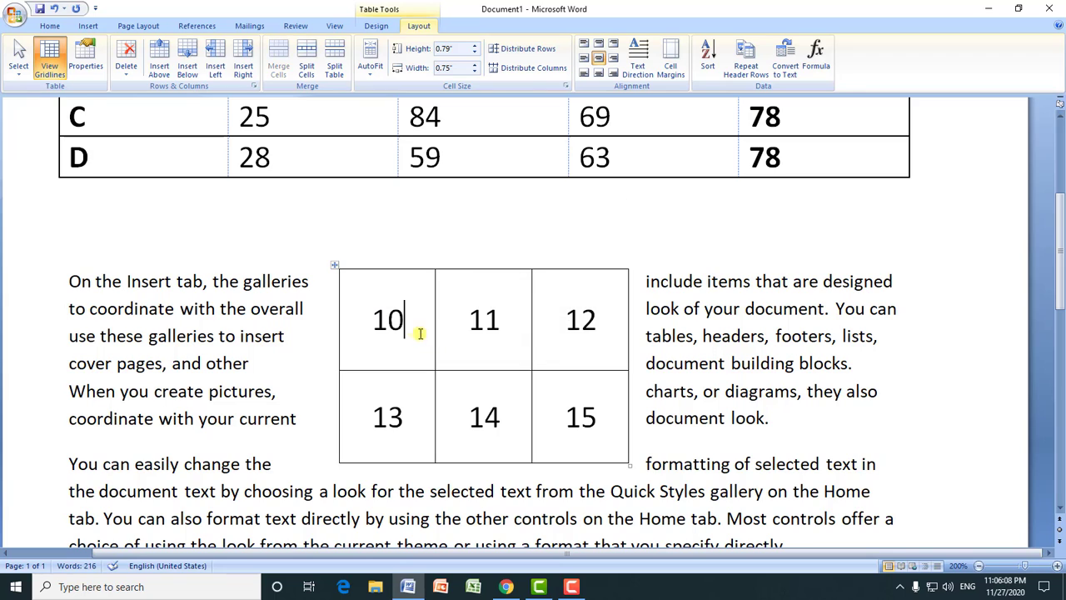
# - Set the small table's default top cell margin to 0.07 inch
pyautogui.click(667, 71)
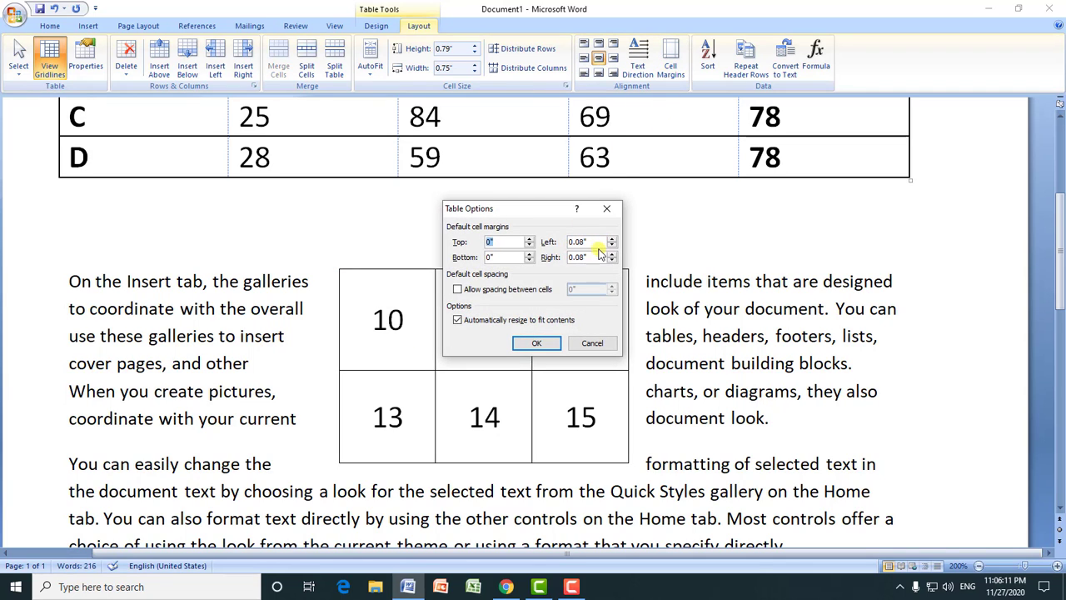
pyautogui.click(530, 239)
pyautogui.click(531, 240)
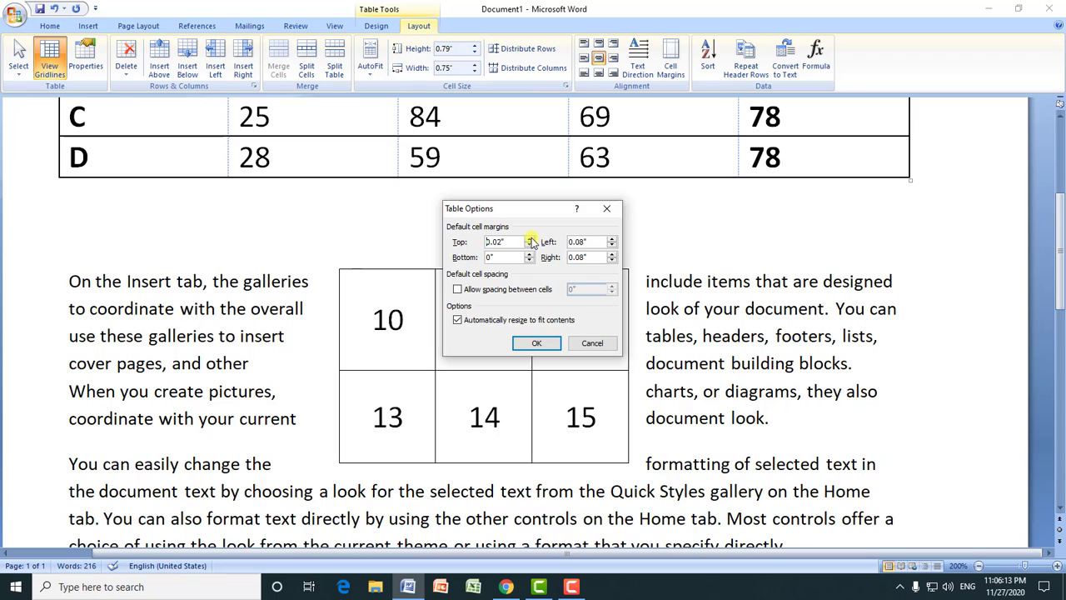
pyautogui.click(536, 343)
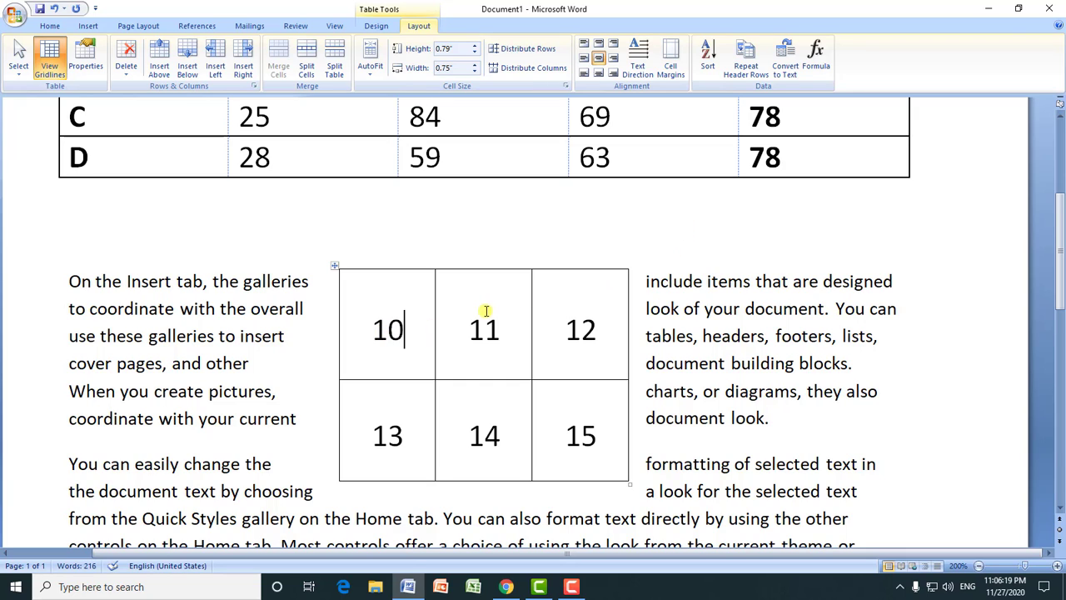
# - Highlight the cells containing 13 and 14, and review the small table's cell margin settings without changing them
pyautogui.moveTo(356, 413); pyautogui.dragTo(481, 429)
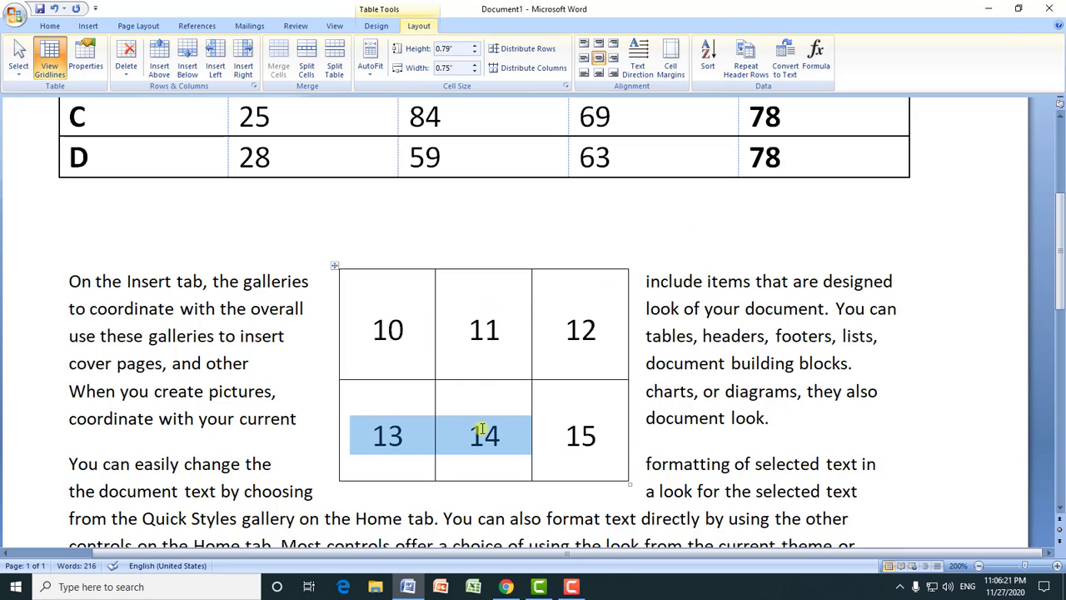
pyautogui.click(362, 307)
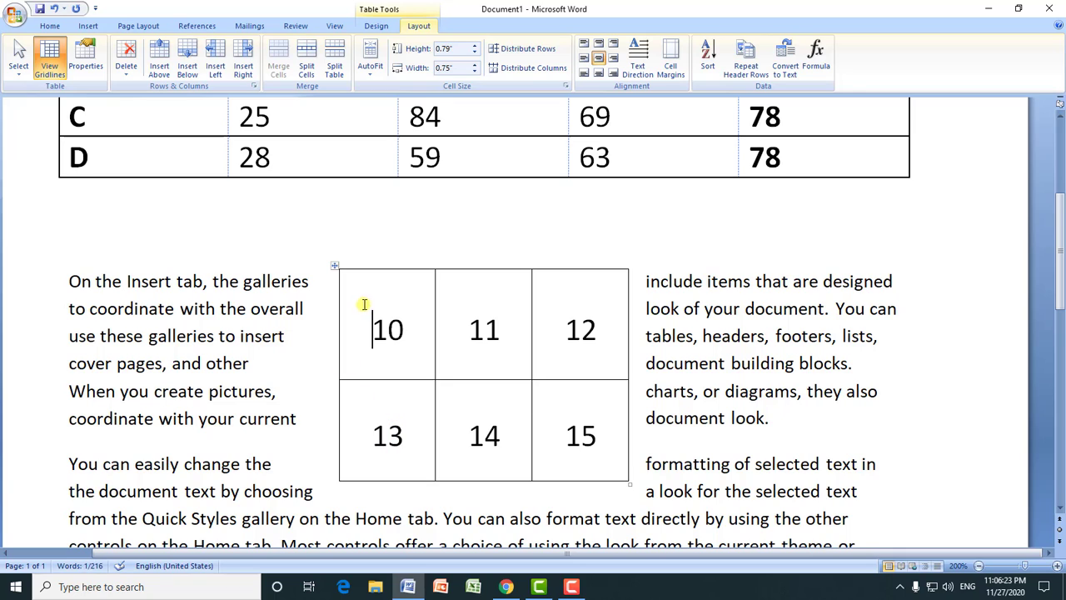
pyautogui.click(672, 76)
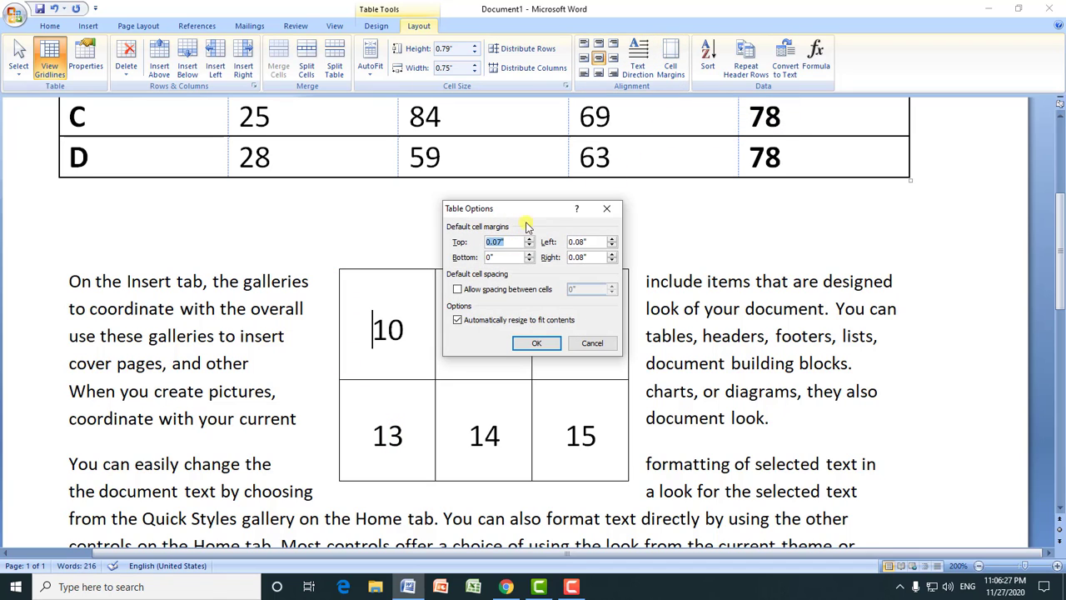
pyautogui.click(591, 342)
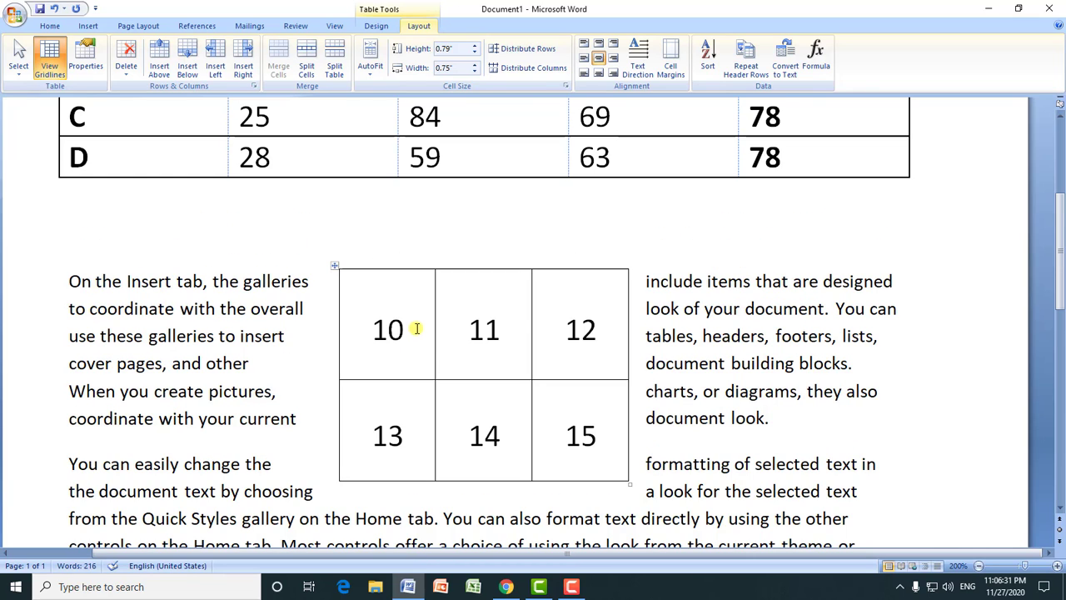
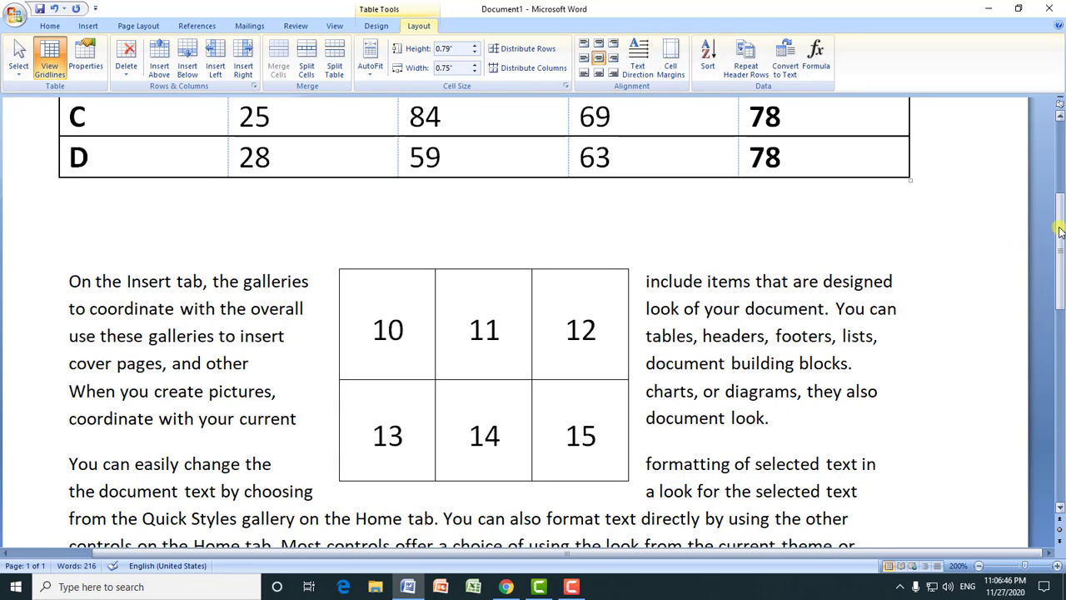
# - Change the Total values in the marks table to 12 for row A and 18 for row B
pyautogui.moveTo(1060, 223); pyautogui.dragTo(1062, 154)
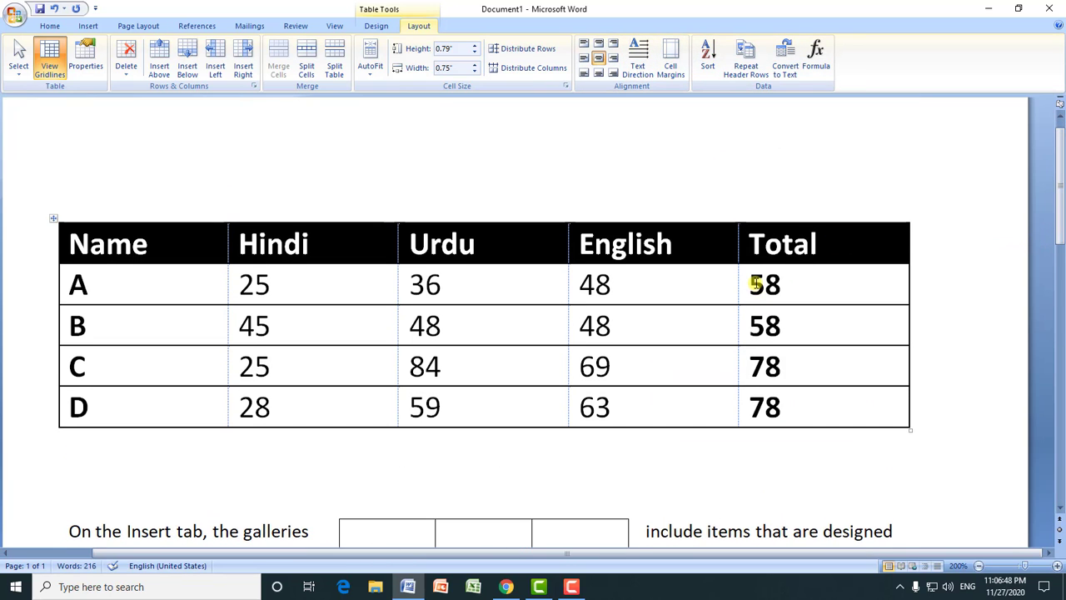
pyautogui.moveTo(783, 281); pyautogui.dragTo(751, 298)
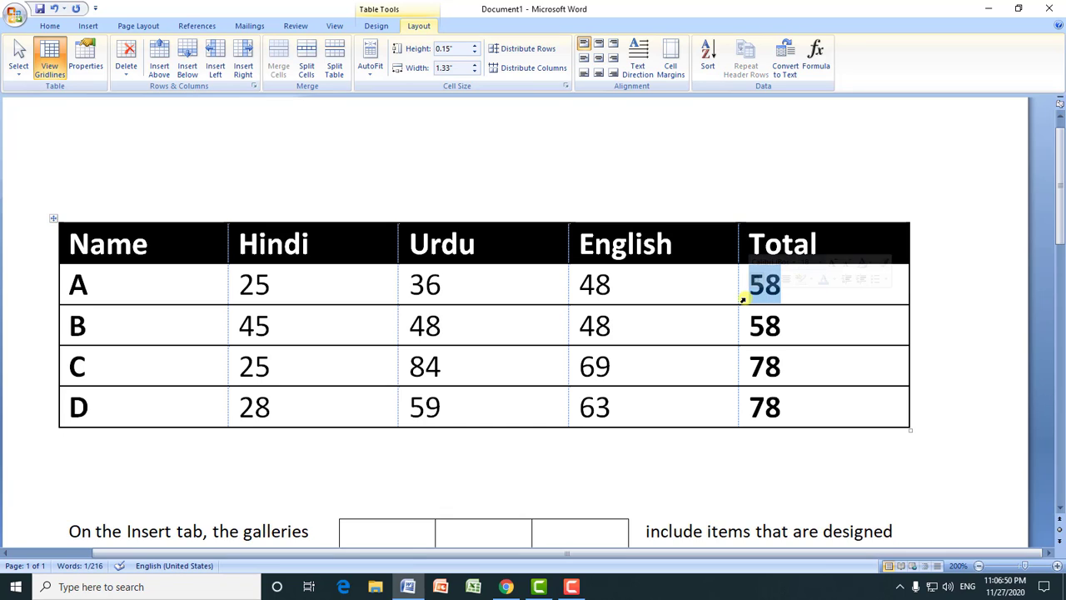
pyautogui.write('12')
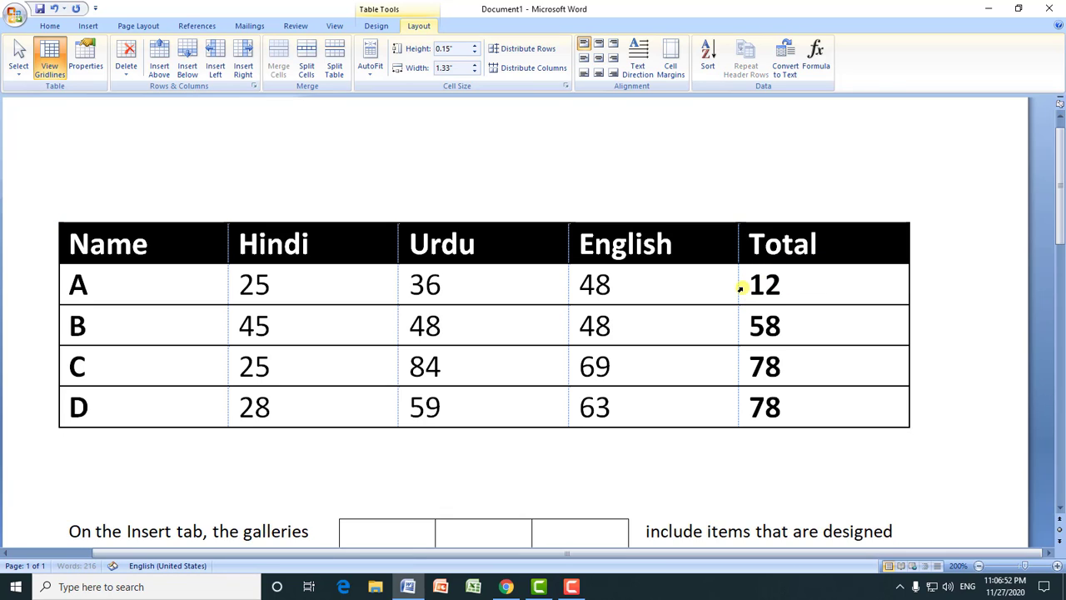
pyautogui.moveTo(750, 318); pyautogui.dragTo(761, 333)
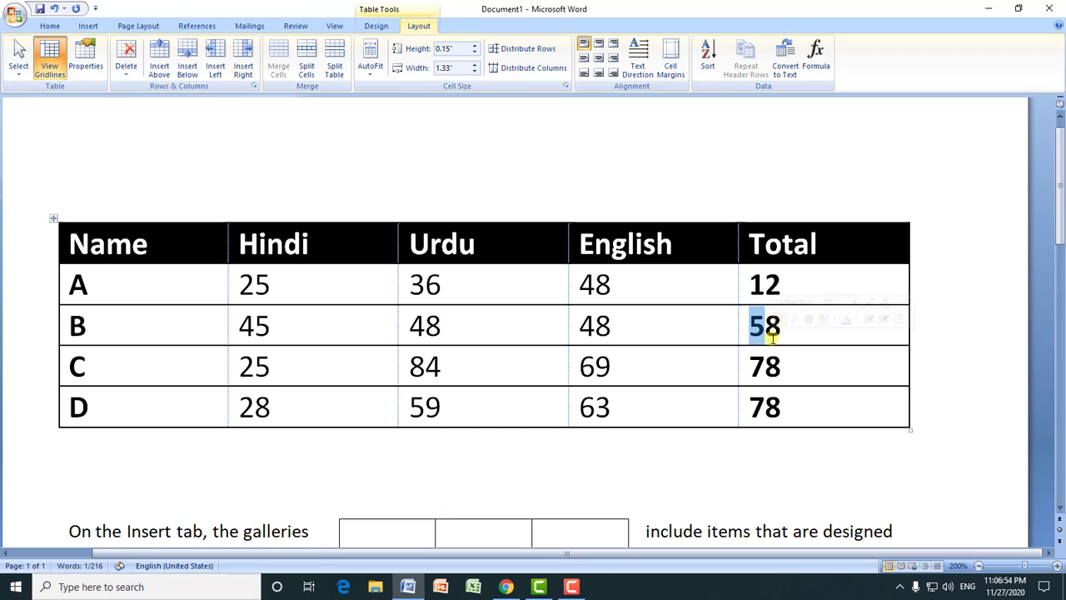
pyautogui.write('1')
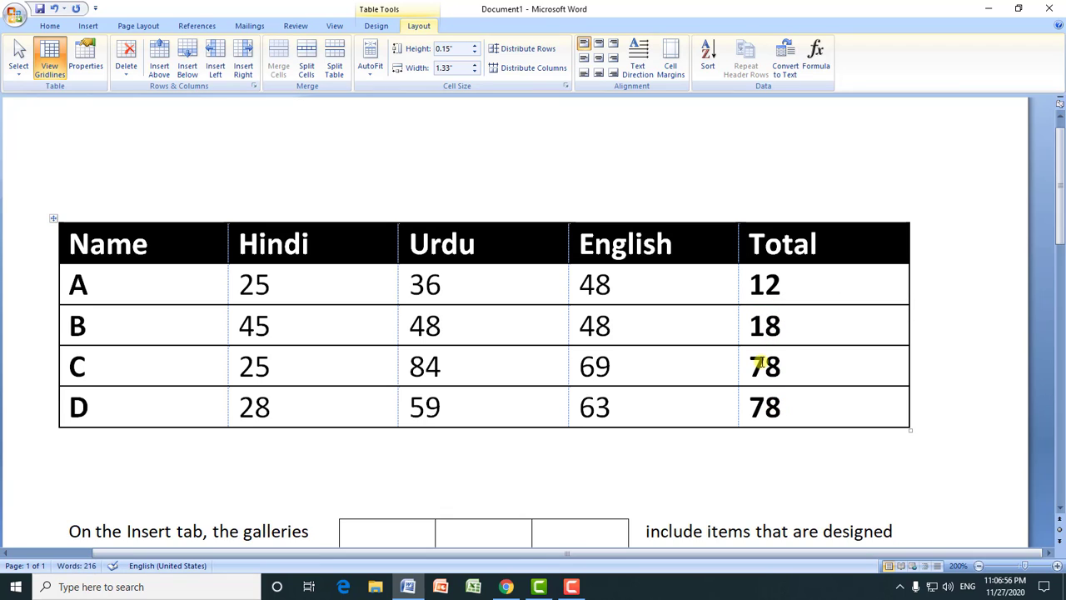
# - Change the Total values in the marks table to 122 for row A and 180 for row B
pyautogui.moveTo(761, 283); pyautogui.dragTo(778, 285)
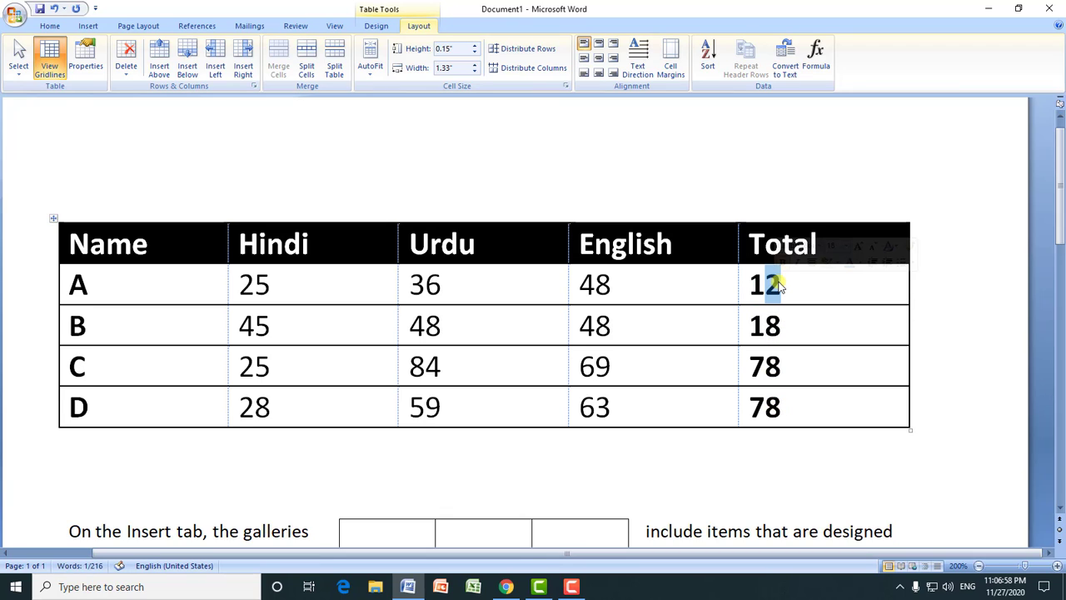
pyautogui.write('22')
pyautogui.click(783, 325)
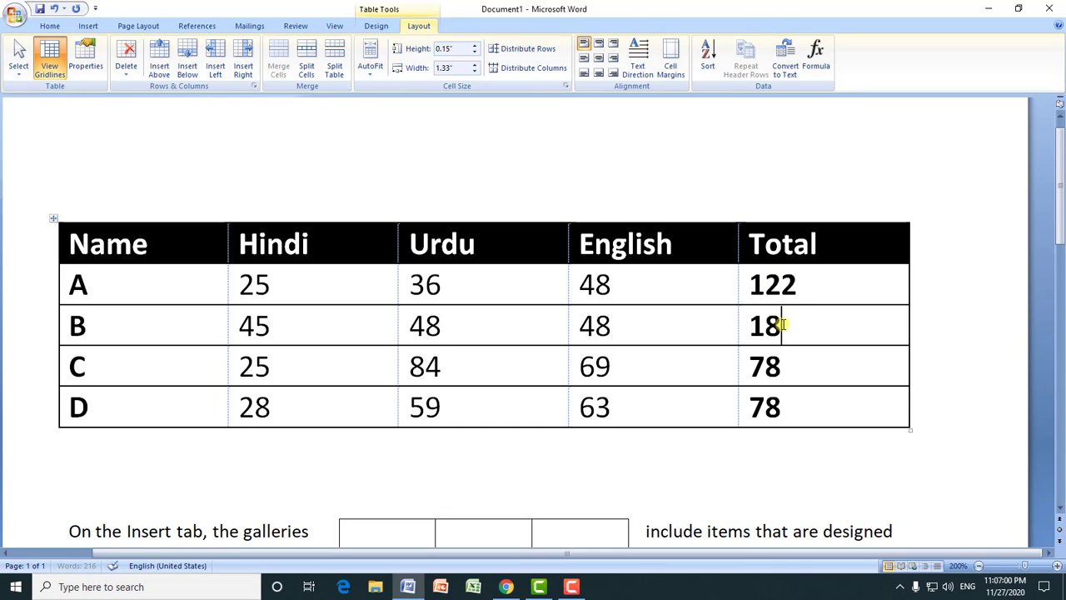
pyautogui.write('0')
pyautogui.click(775, 363)
pyautogui.click(754, 301)
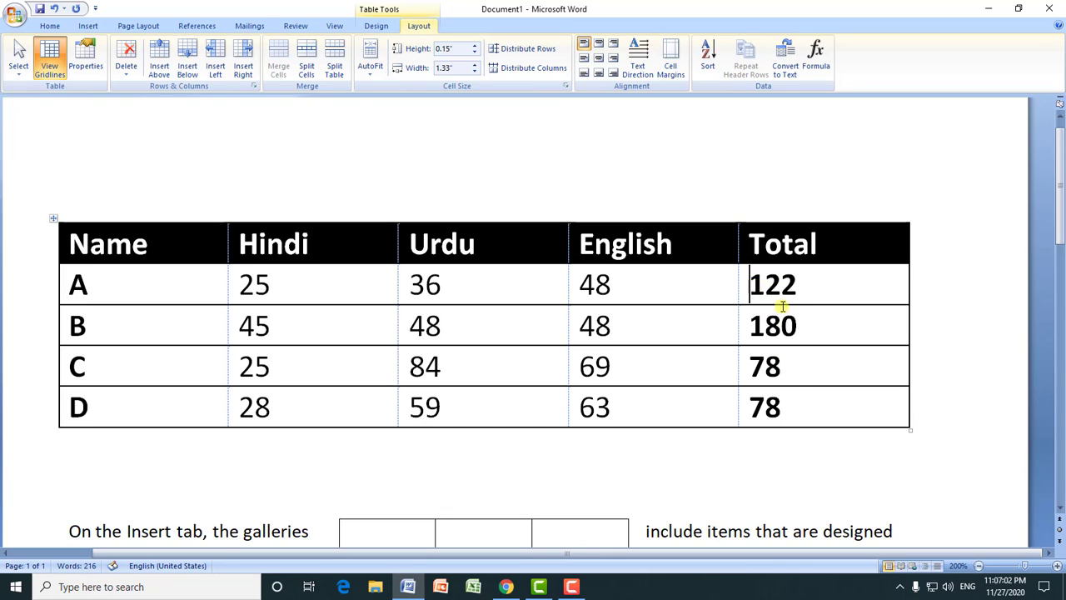
# - Sort the marks table by the Total column as numbers in ascending order, keeping the header row
pyautogui.moveTo(783, 306); pyautogui.dragTo(797, 412)
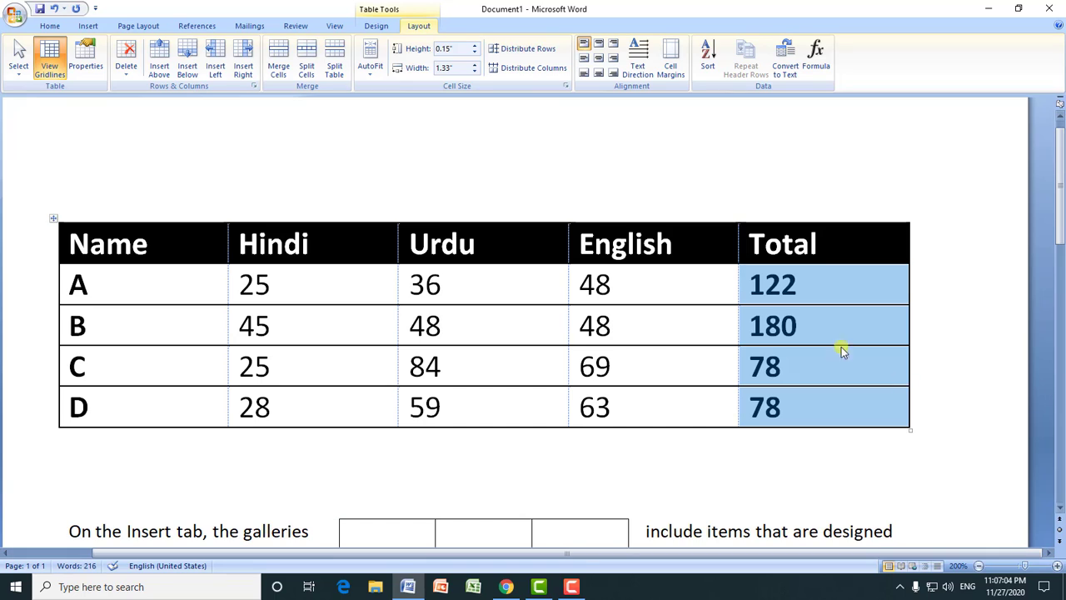
pyautogui.click(794, 291)
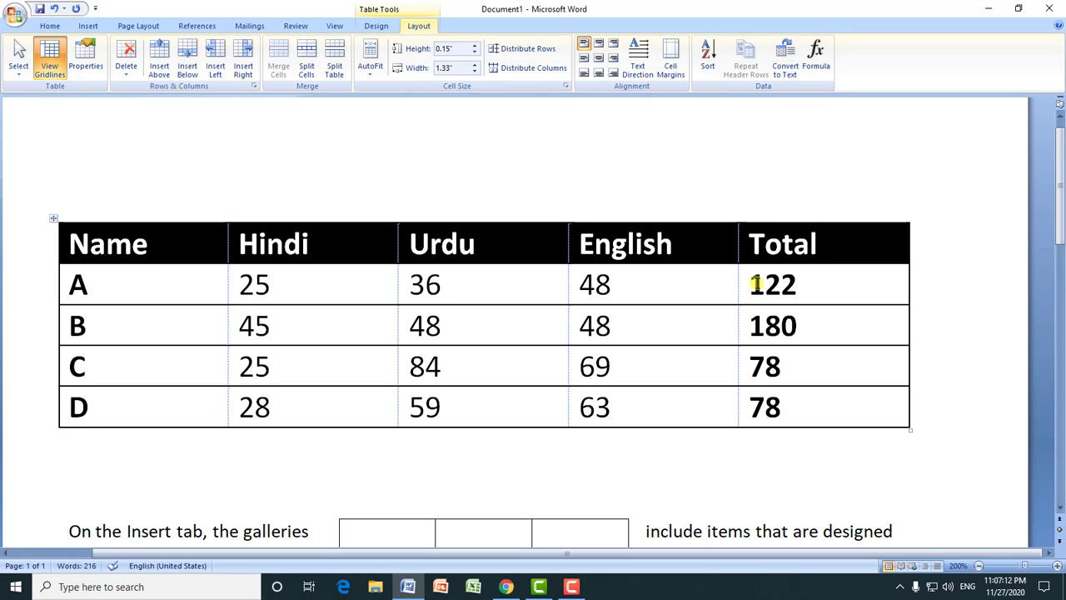
pyautogui.click(708, 68)
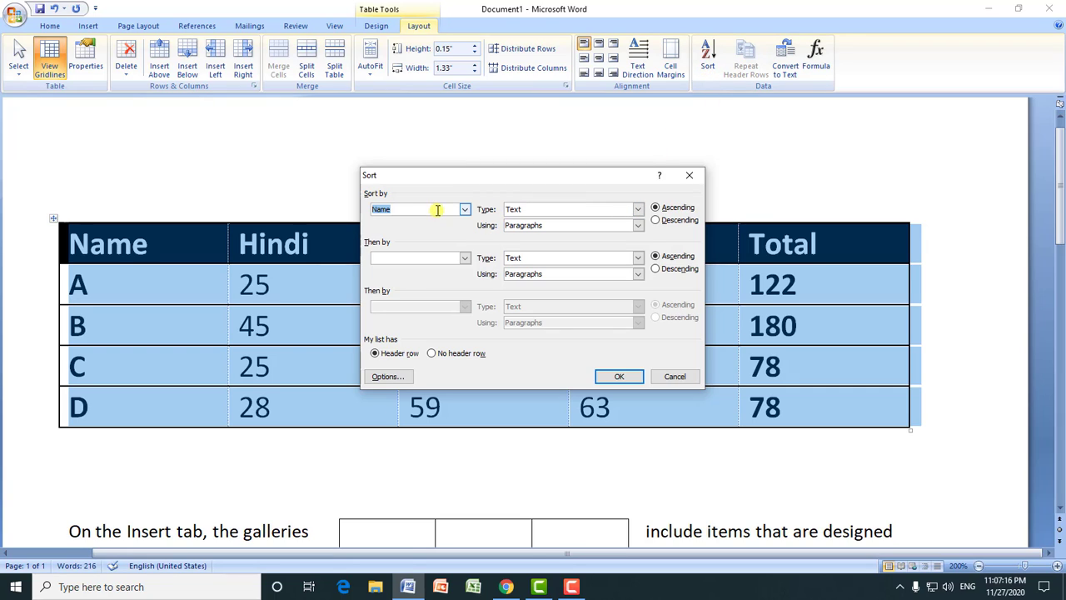
pyautogui.click(466, 210)
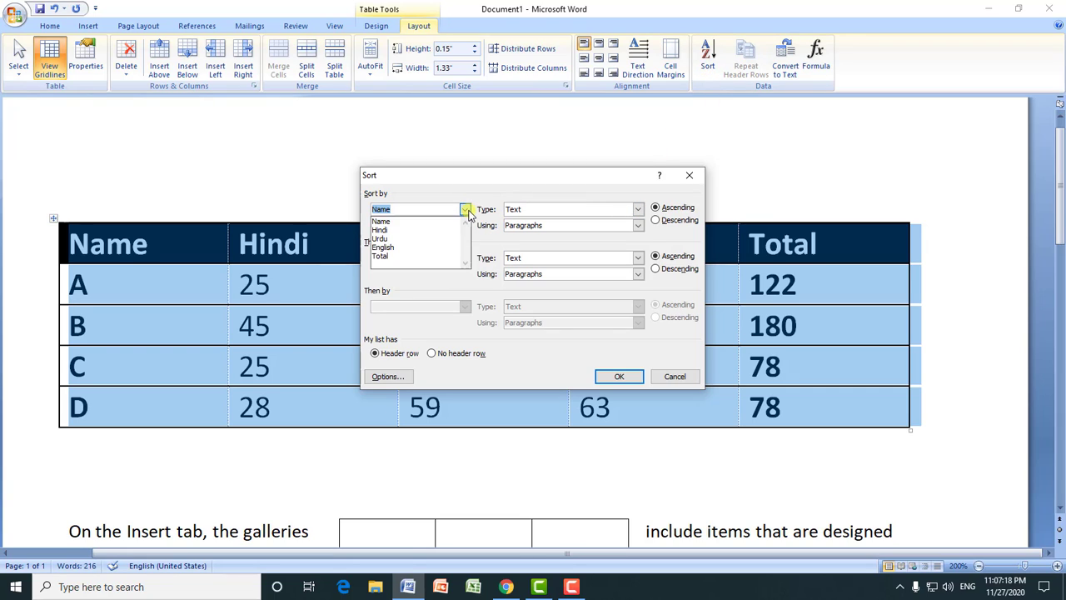
pyautogui.click(388, 258)
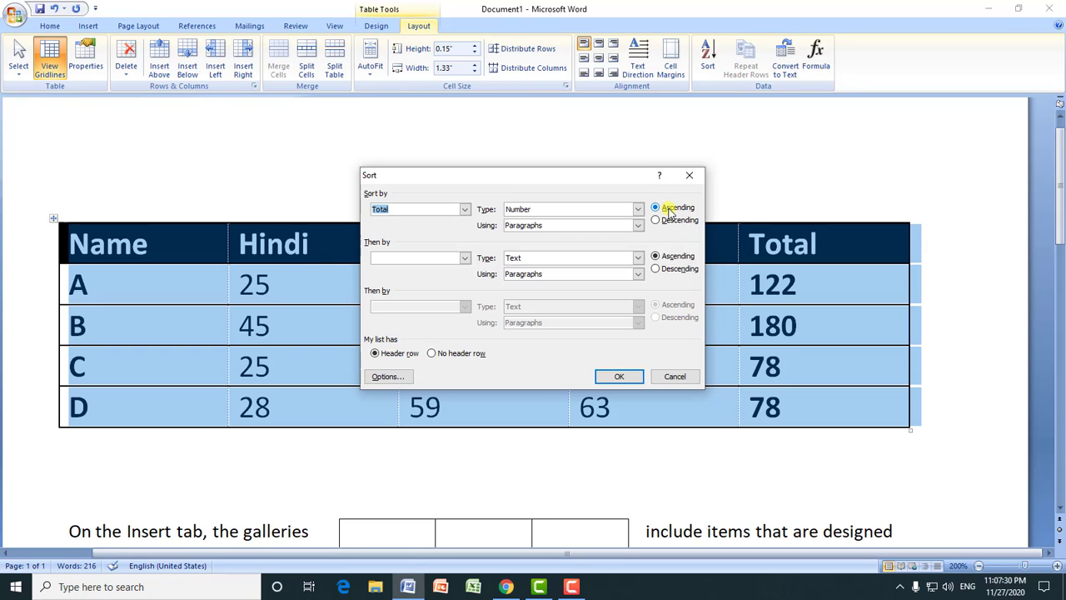
pyautogui.click(622, 380)
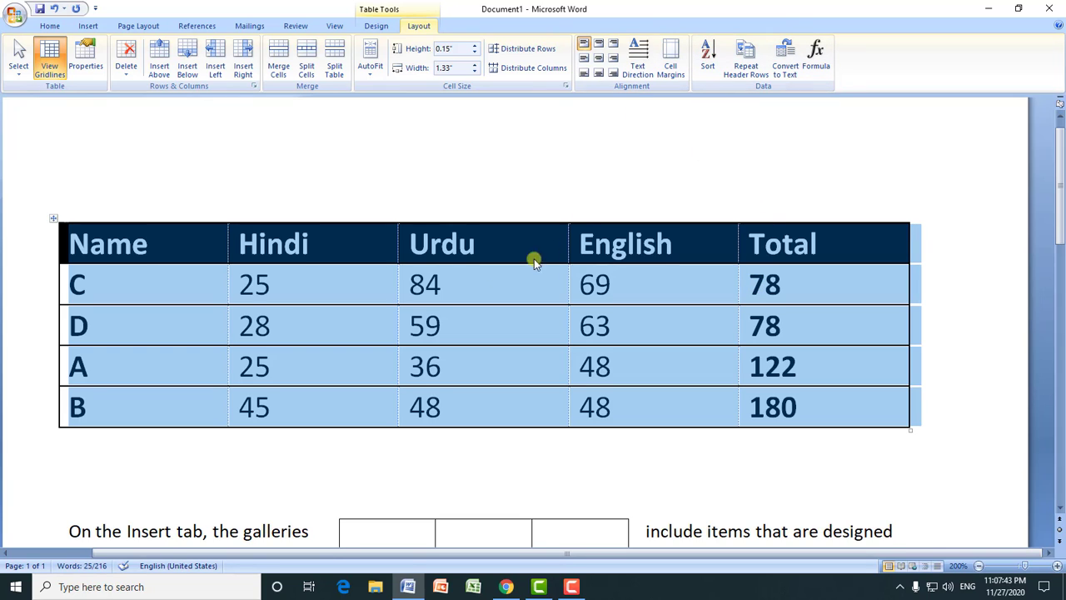
pyautogui.click(479, 283)
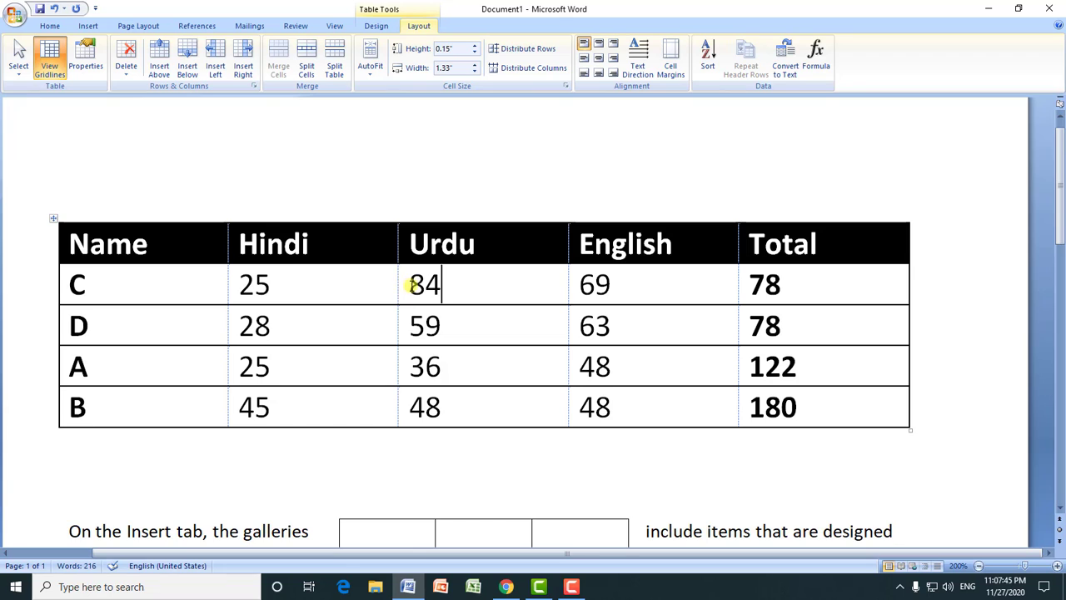
pyautogui.moveTo(412, 286); pyautogui.dragTo(440, 405)
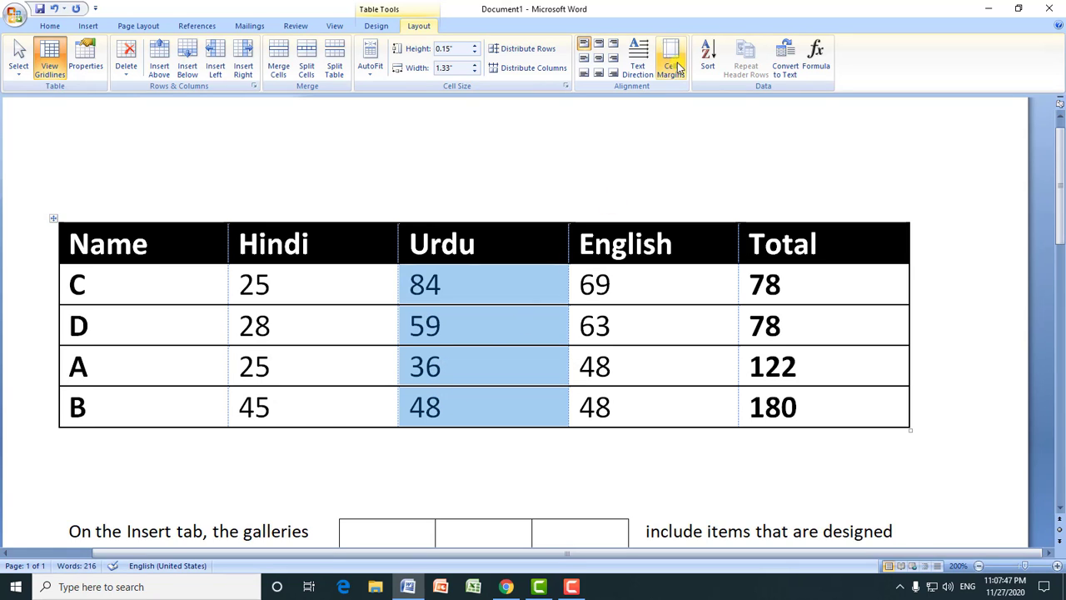
pyautogui.click(708, 57)
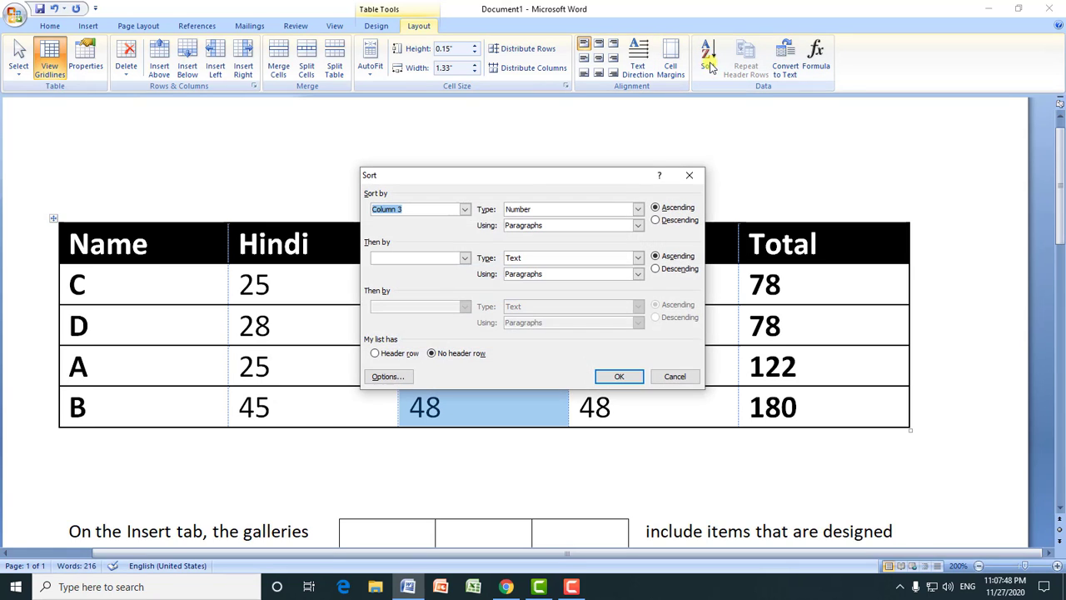
pyautogui.click(464, 210)
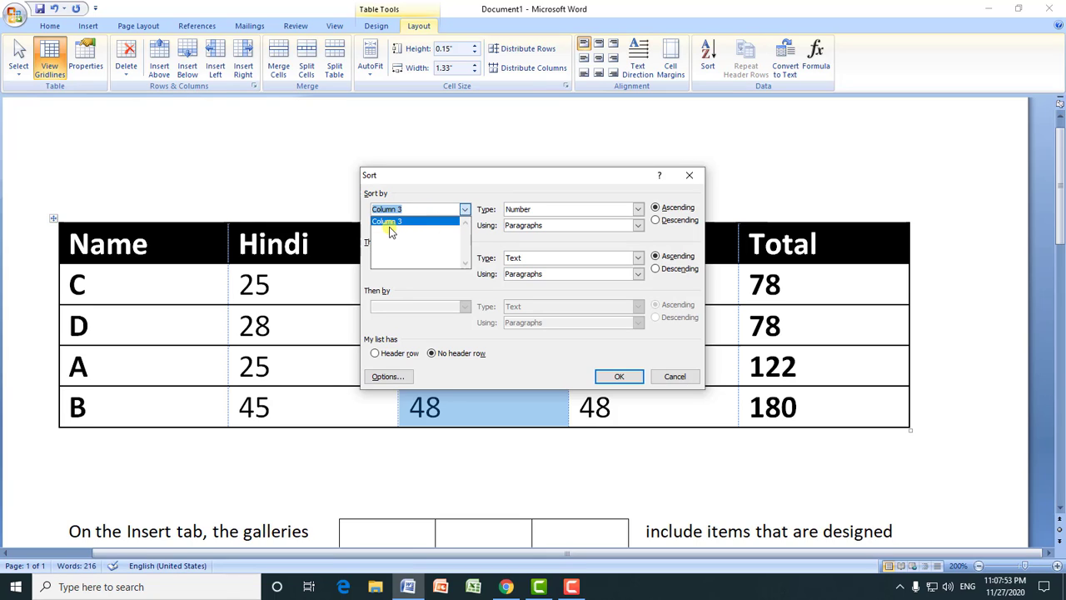
pyautogui.click(675, 377)
# - Sort the whole marks table by the Urdu column as numbers in ascending order, keeping the header row
pyautogui.click(446, 285)
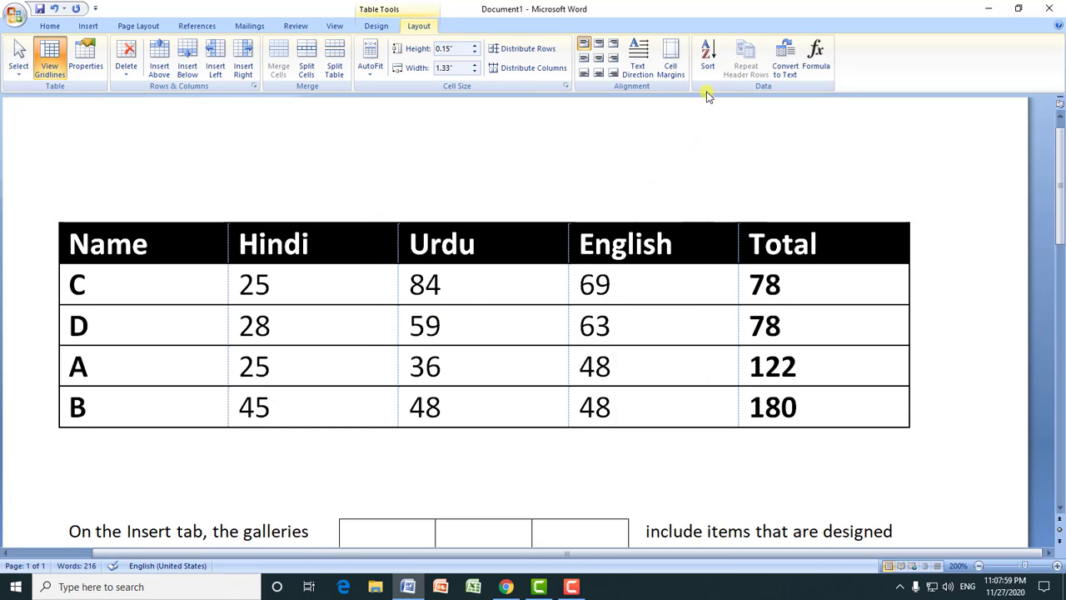
pyautogui.click(708, 59)
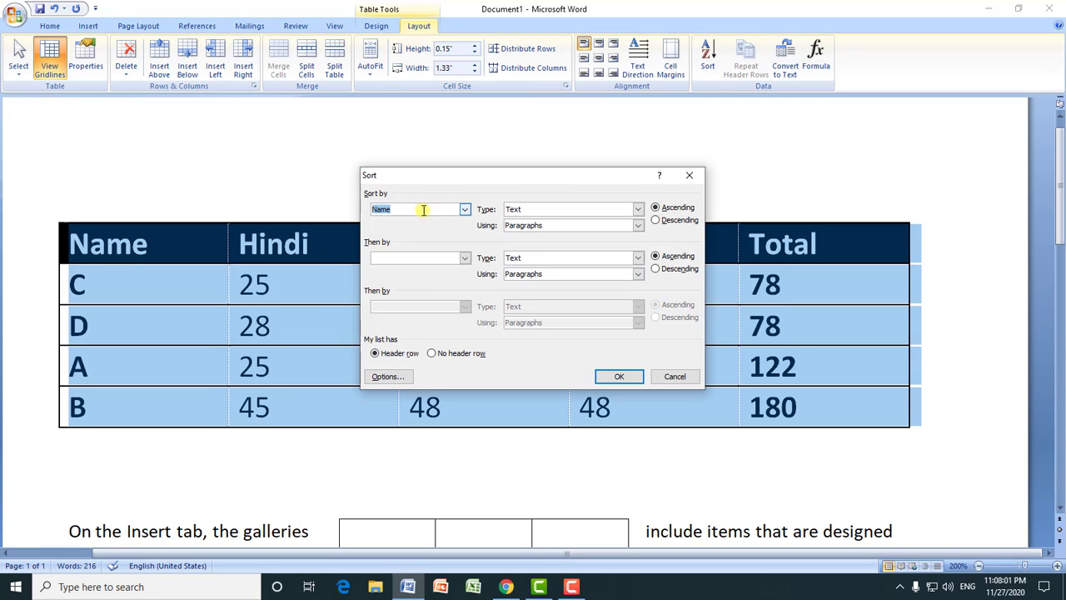
pyautogui.click(464, 212)
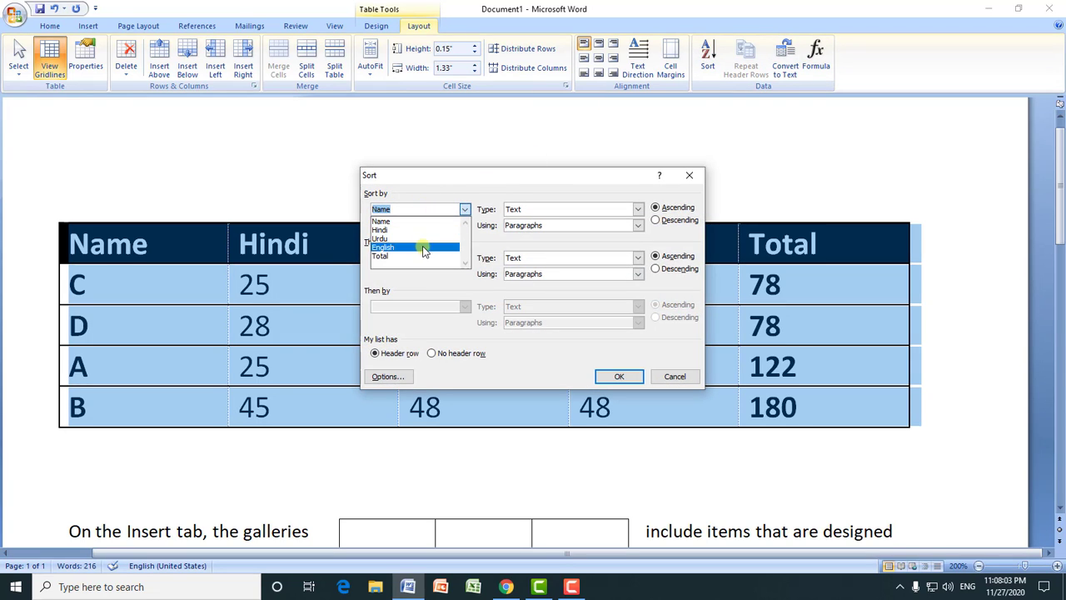
pyautogui.click(464, 181)
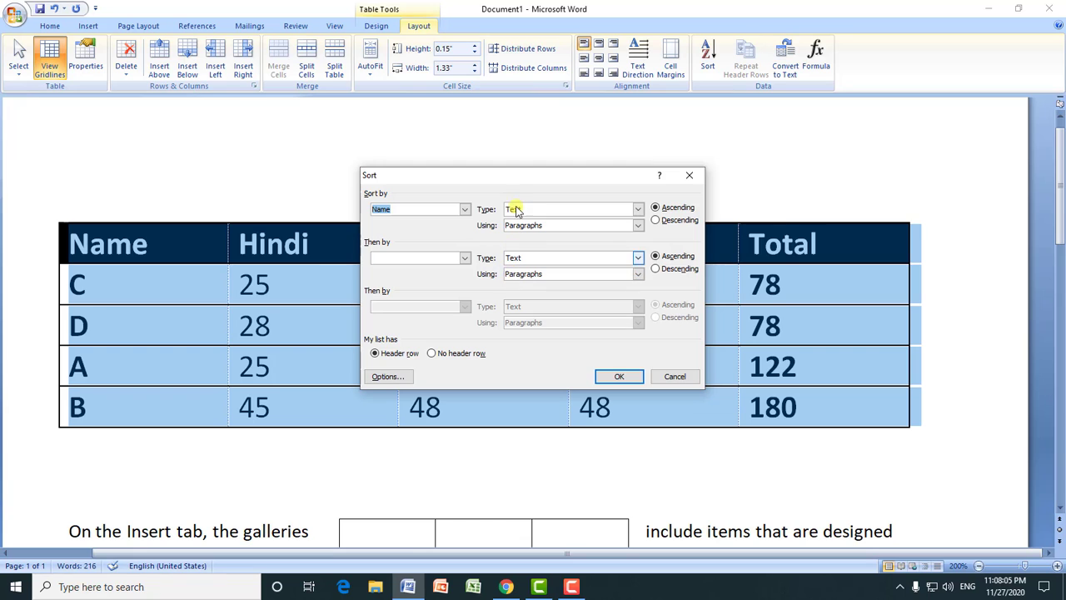
pyautogui.moveTo(537, 183)
pyautogui.mouseDown()
pyautogui.moveTo(649, 281)
pyautogui.moveTo(578, 335)
pyautogui.moveTo(542, 252)
pyautogui.moveTo(537, 178)
pyautogui.mouseUp()
pyautogui.click(490, 207)
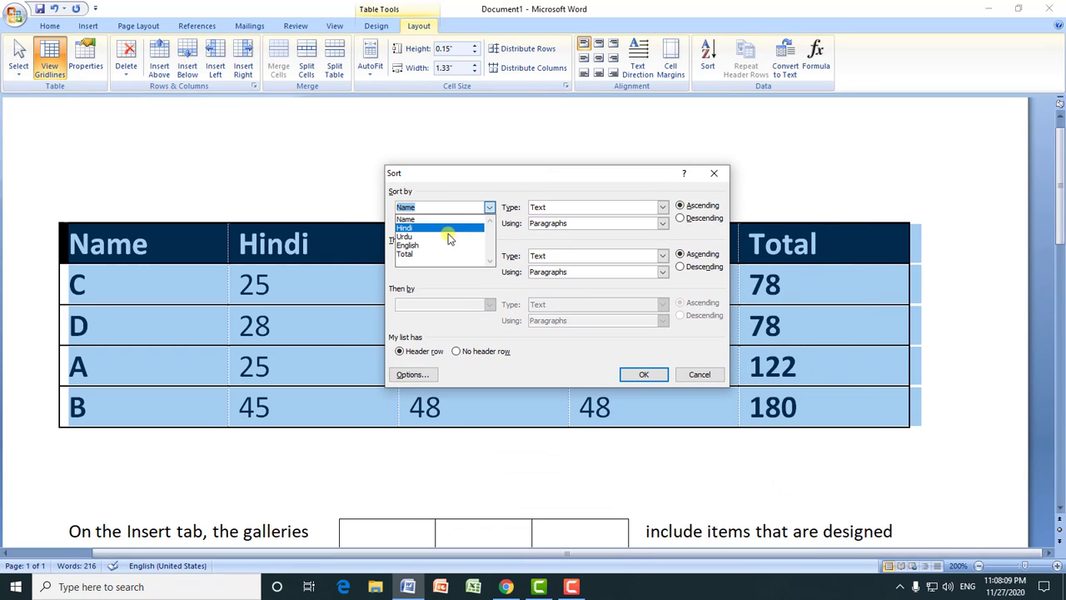
pyautogui.click(408, 236)
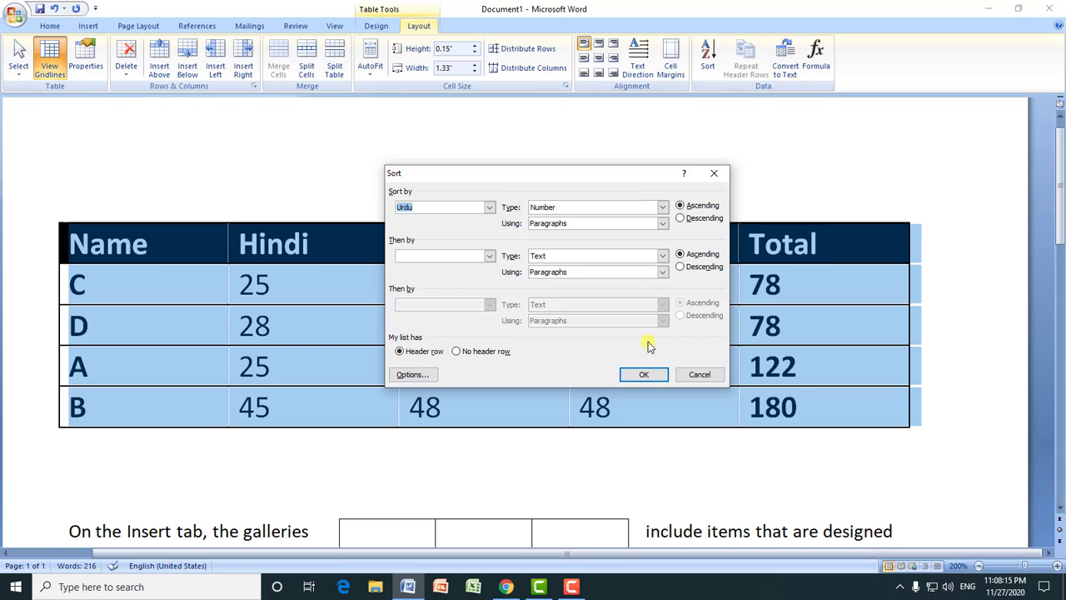
pyautogui.click(643, 375)
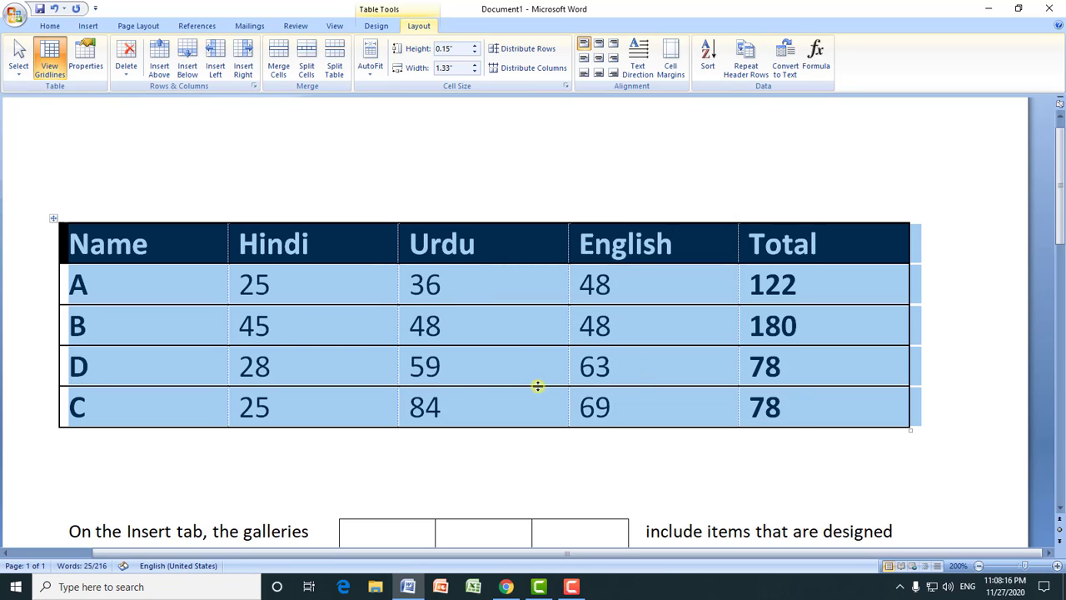
pyautogui.click(419, 284)
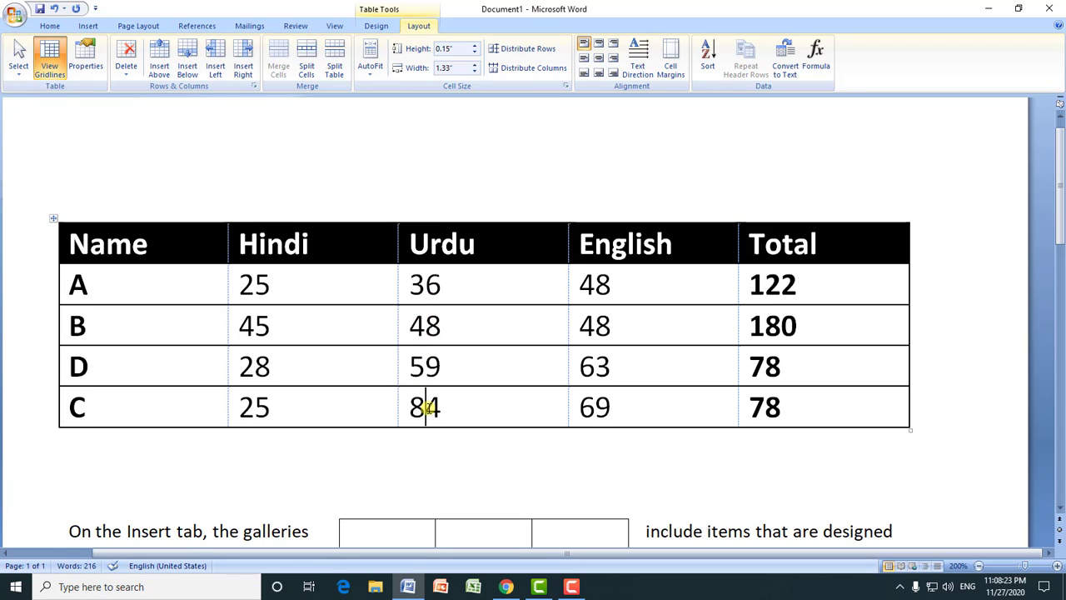
pyautogui.click(426, 406)
# - Convert the entire marks table to text separated with tabs, and undo the conversion
pyautogui.moveTo(76, 238); pyautogui.dragTo(773, 404)
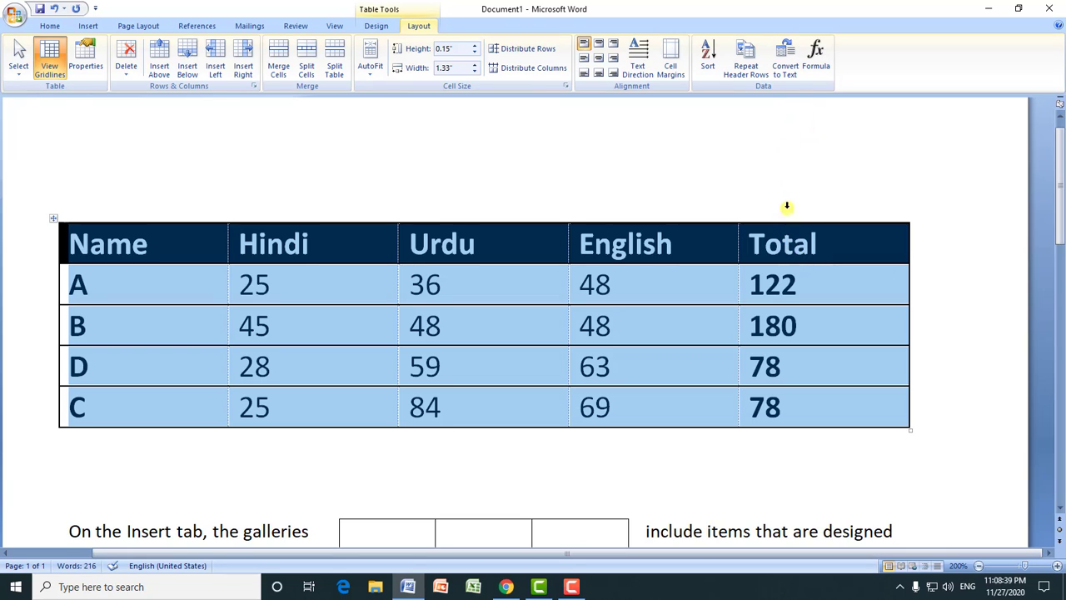
pyautogui.click(788, 73)
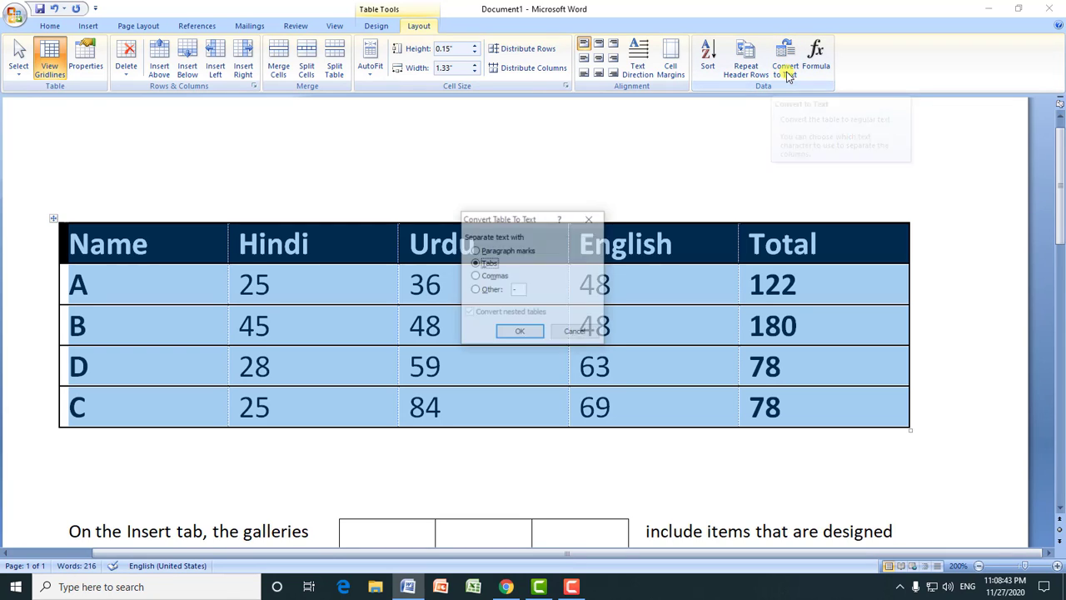
pyautogui.click(520, 332)
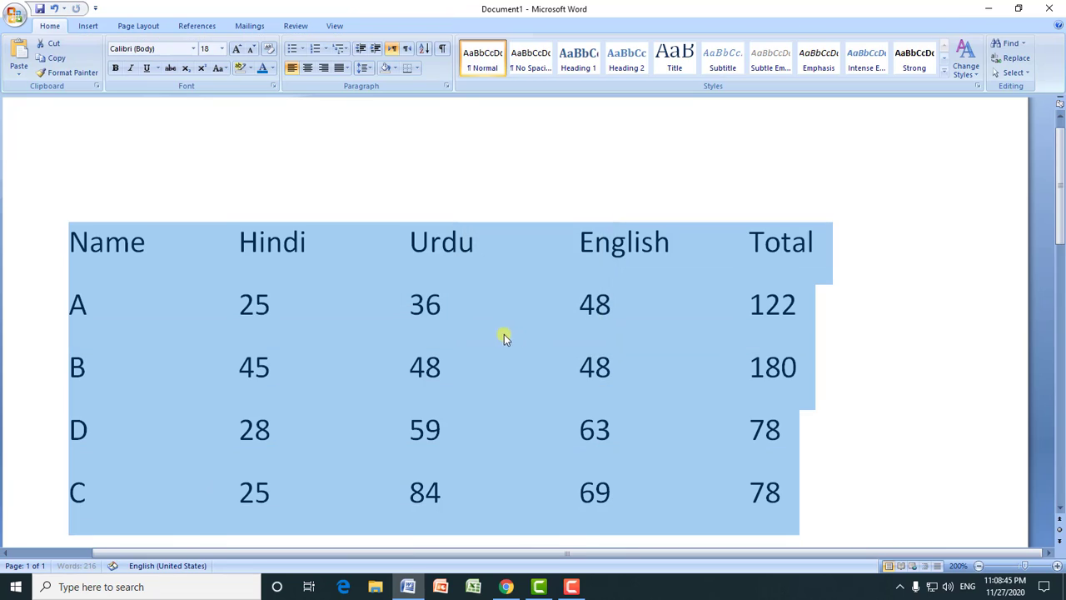
pyautogui.scroll(-1, 438, 292)
pyautogui.scroll(1, 439, 292)
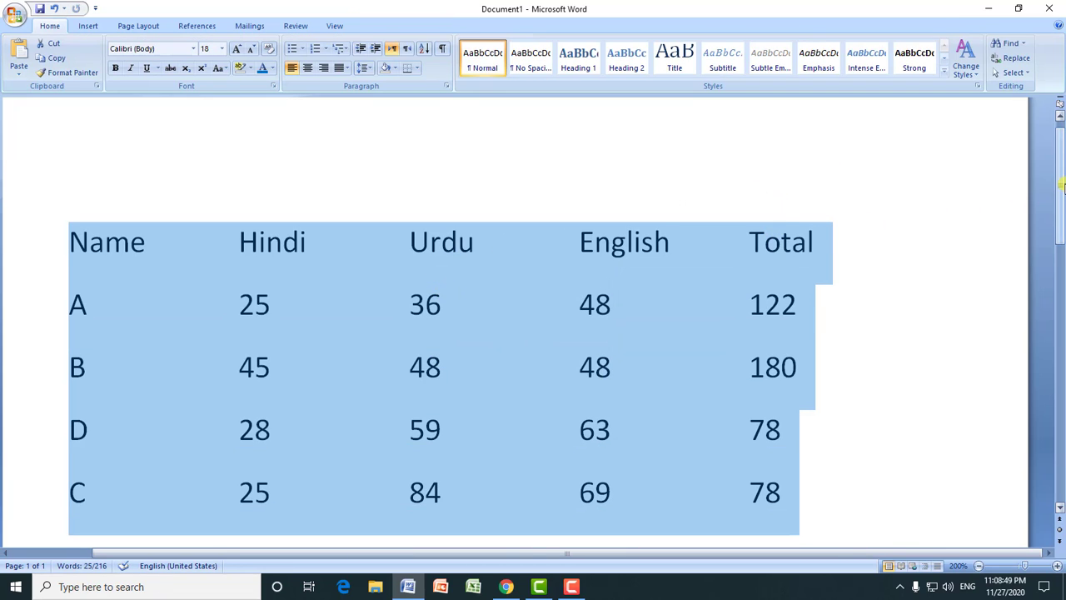
pyautogui.scroll(-1, 1061, 205)
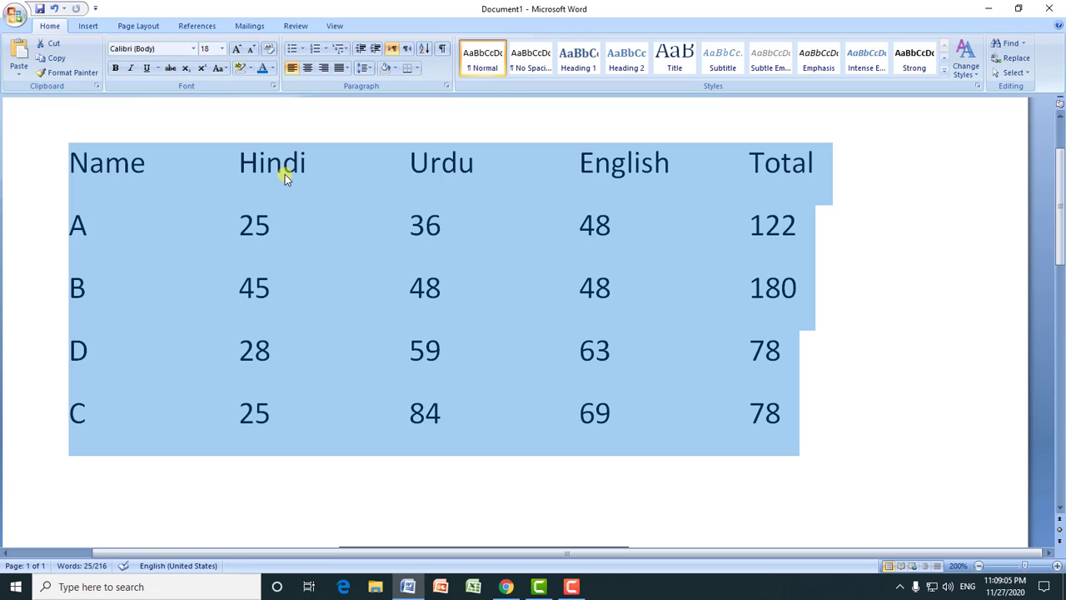
pyautogui.hotkey('ctrl', 'z')
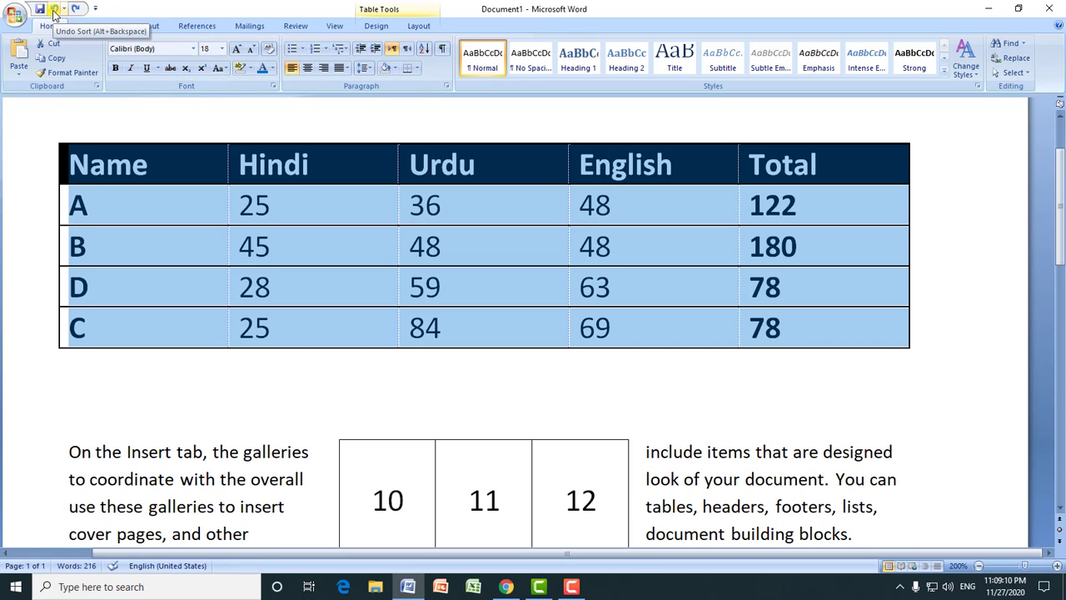
# - Insert the formula =SUM(LEFT) in the Total cell of row A in the marks table
pyautogui.click(638, 203)
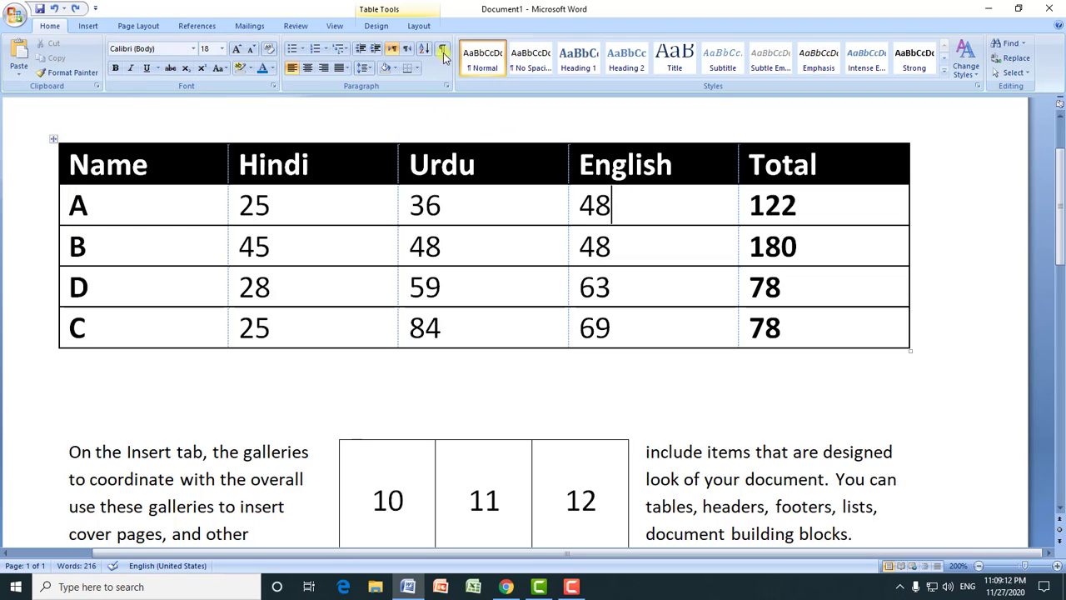
pyautogui.click(421, 25)
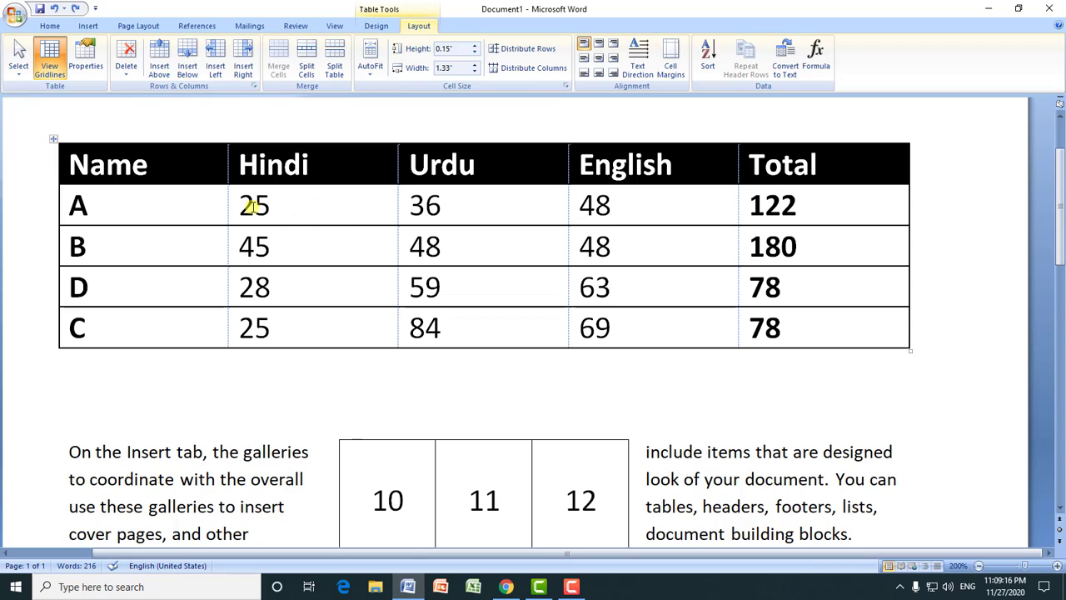
pyautogui.moveTo(247, 203); pyautogui.dragTo(653, 215)
pyautogui.click(783, 204)
pyautogui.click(817, 62)
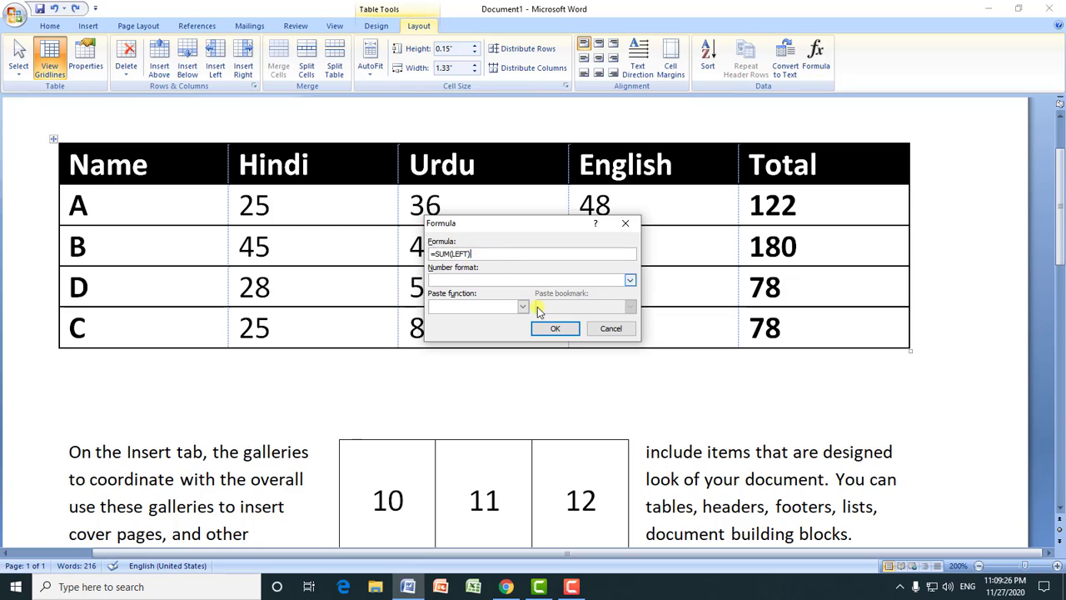
pyautogui.click(554, 329)
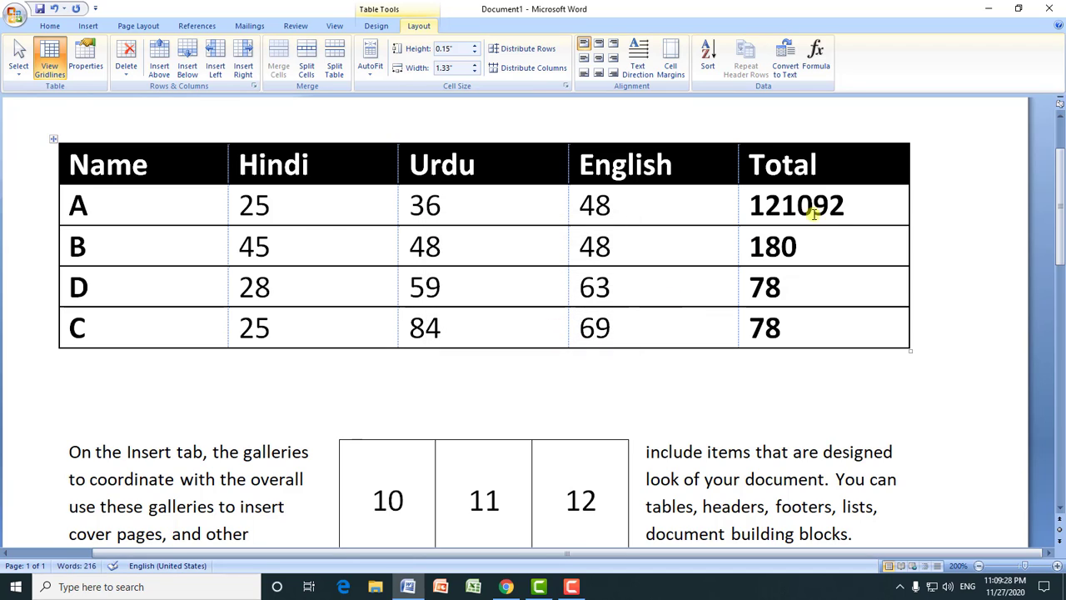
# - Undo the formula inserted in row A's Total cell and the sort by Urdu
pyautogui.moveTo(852, 203); pyautogui.dragTo(742, 203)
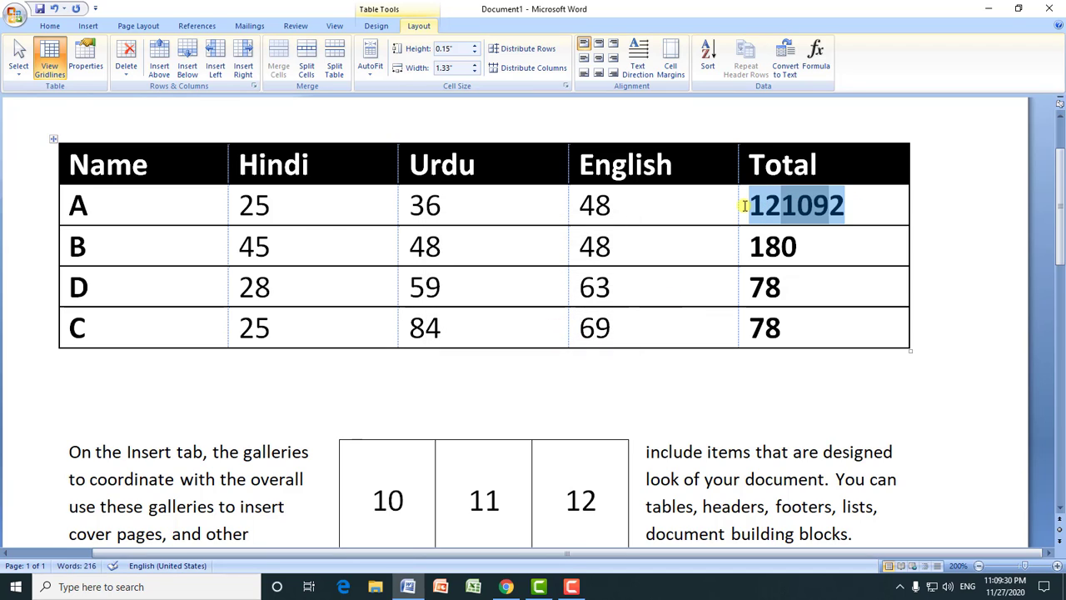
pyautogui.click(53, 8)
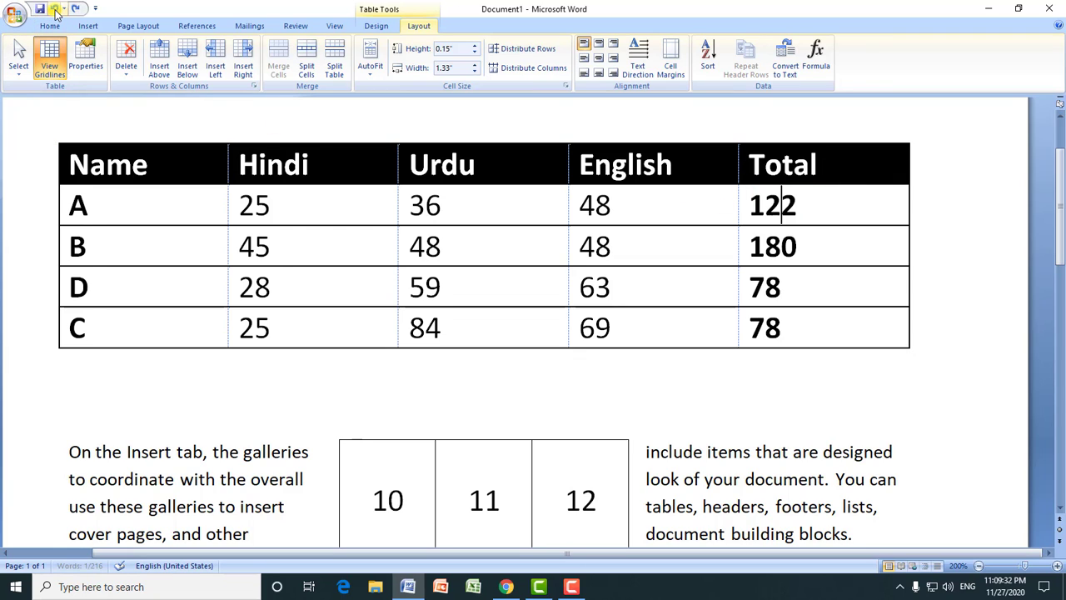
pyautogui.click(53, 8)
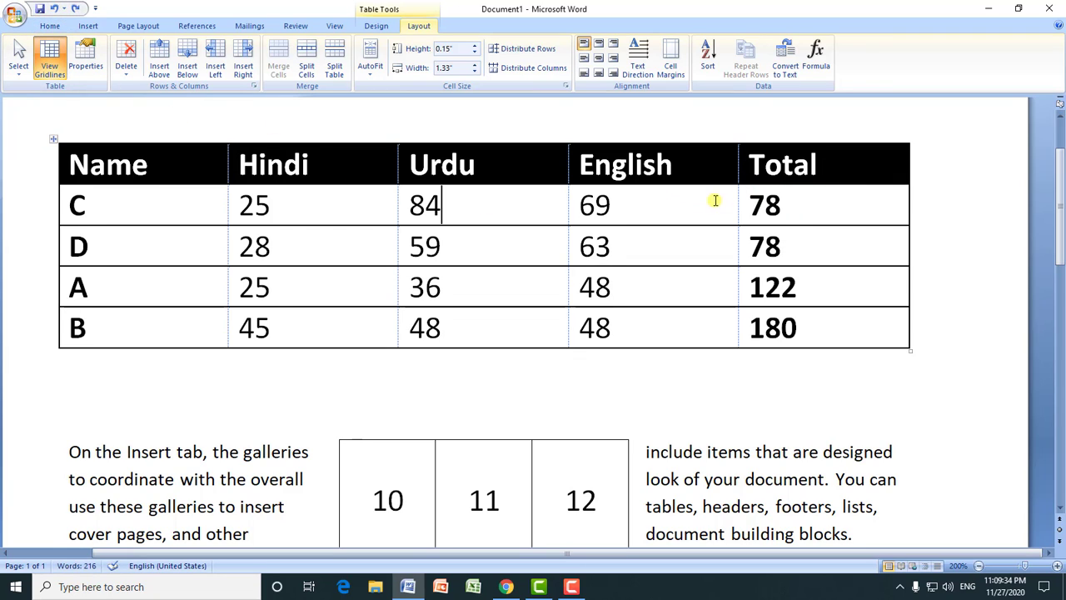
# - Replace the Total value in row C of the marks table with the formula =SUM(LEFT)
pyautogui.moveTo(787, 204); pyautogui.dragTo(746, 205)
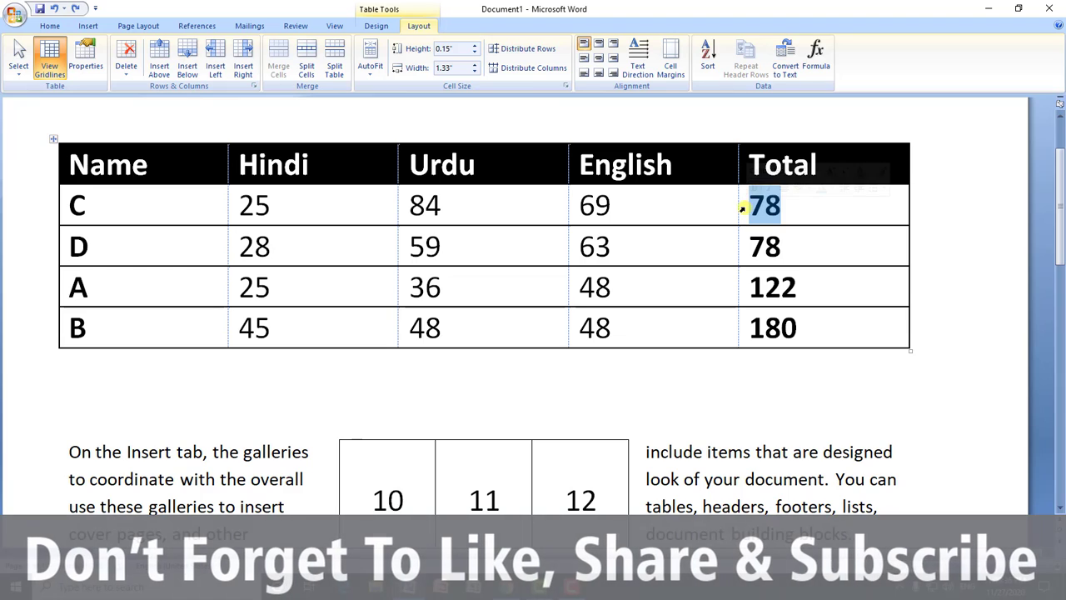
pyautogui.press('BackSpace')
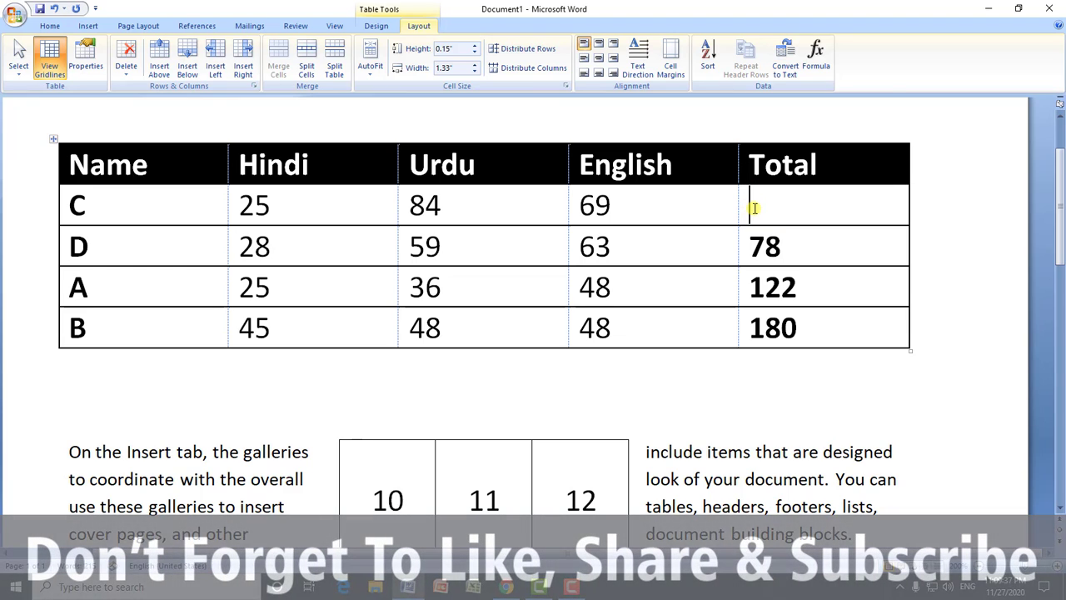
pyautogui.click(816, 60)
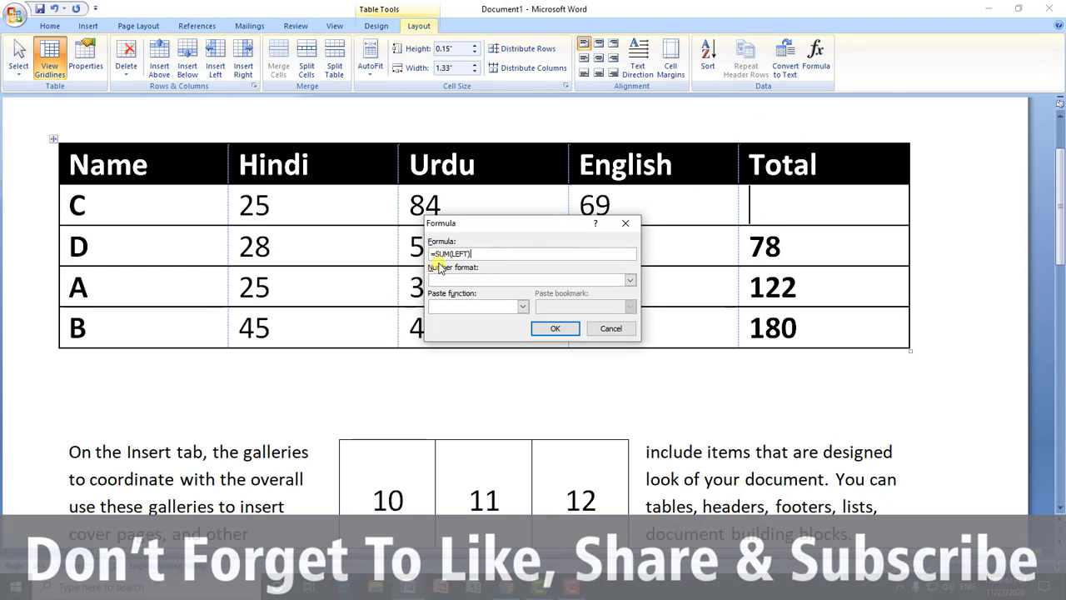